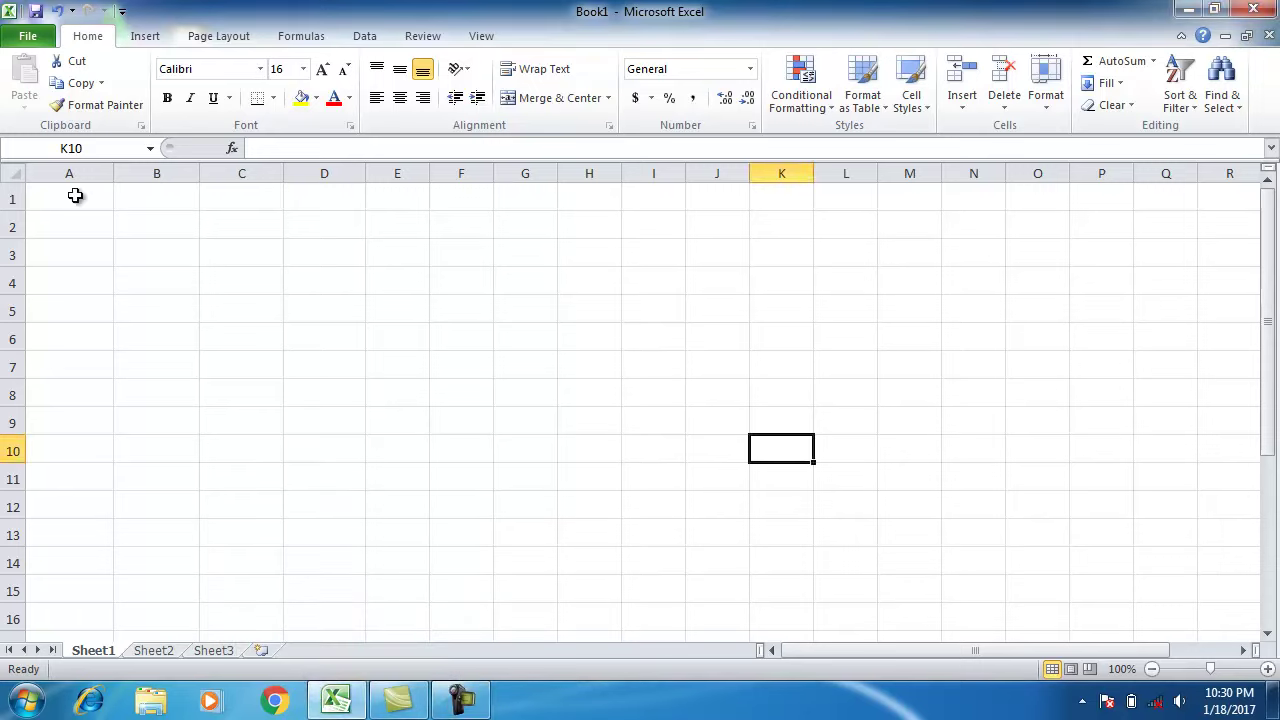
Step: Enter the headers Name in A1 and B. Salary in B1, correcting the 'Salry' typo
click(176, 257)
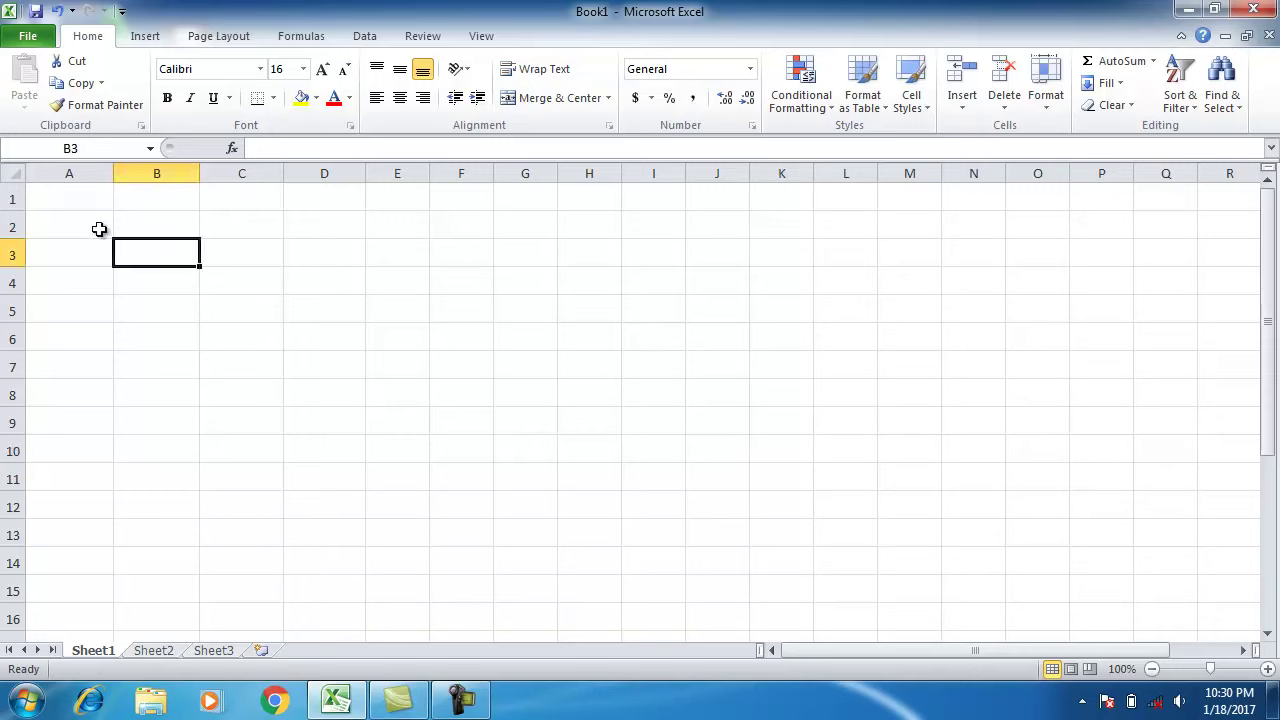
click(76, 201)
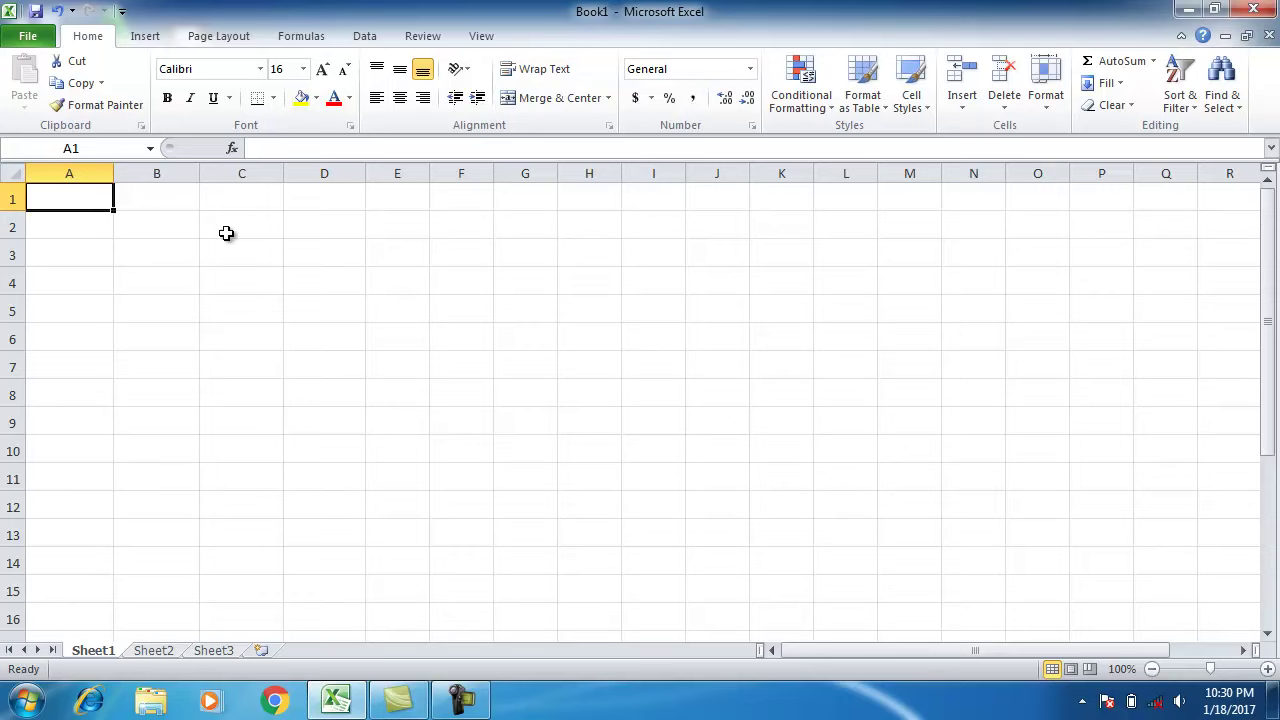
click(190, 279)
click(81, 200)
text(Name)
click(138, 190)
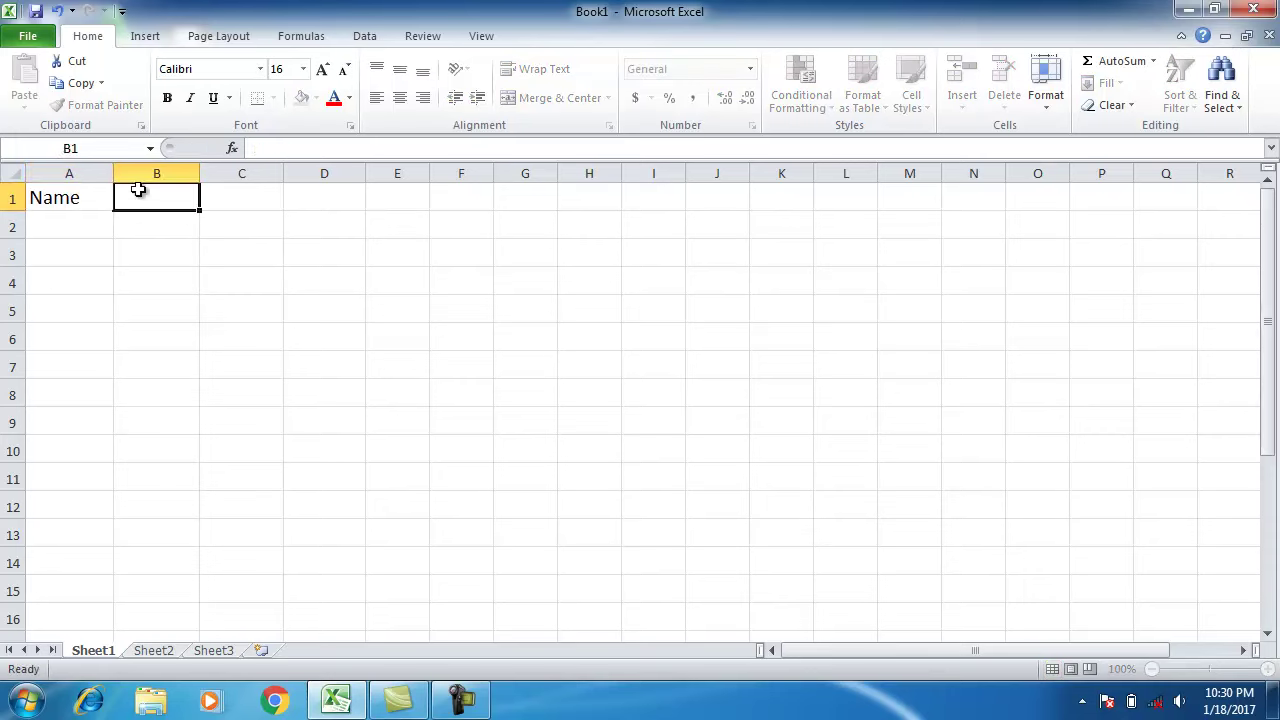
text(B. Sal)
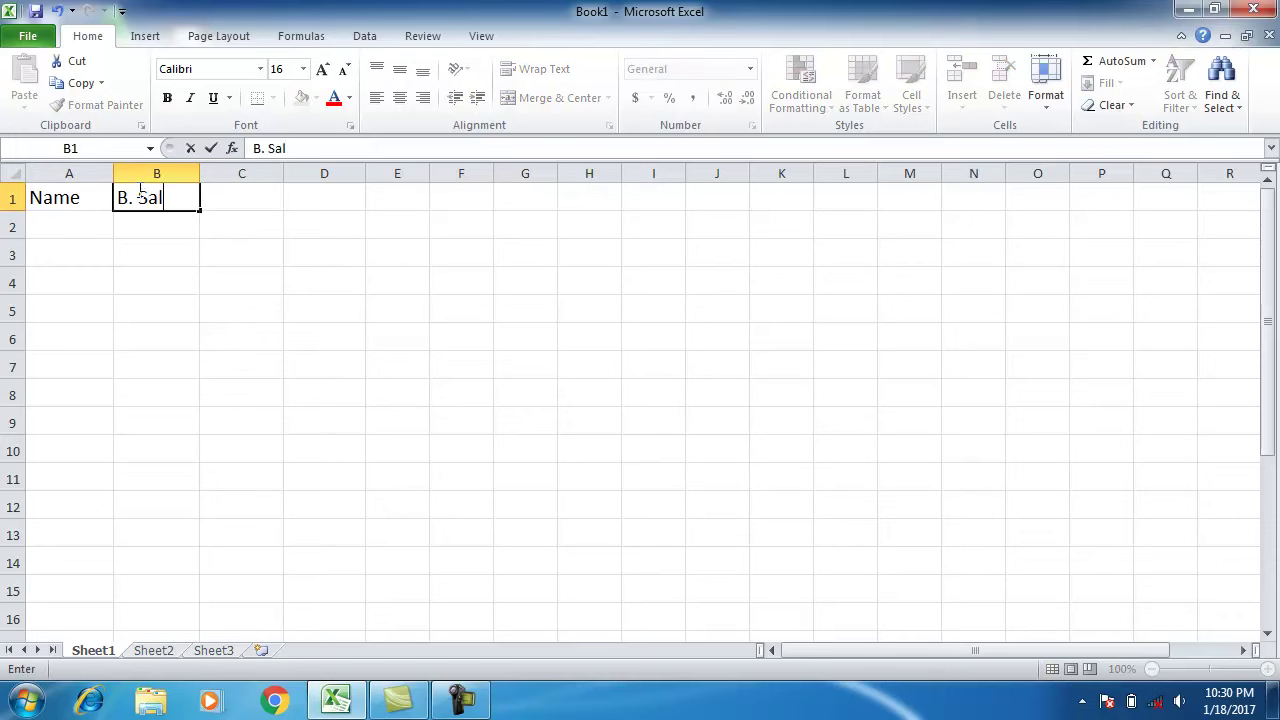
text(ry)
click(165, 197)
key(BackSpace)
key(BackSpace)
key(BackSpace)
text(Sala)
click(264, 201)
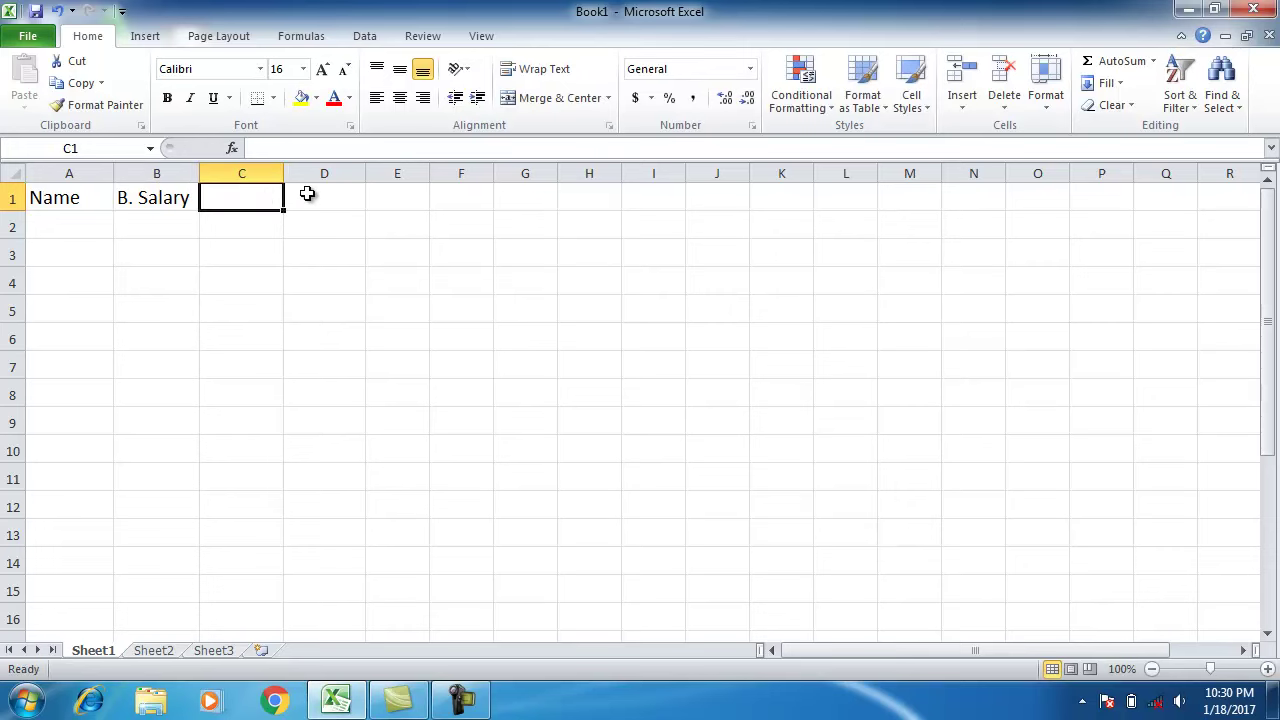
Step: Add the headers H.R, Medical, D.A, T.A and Education in C1 through G1
text(H.R)
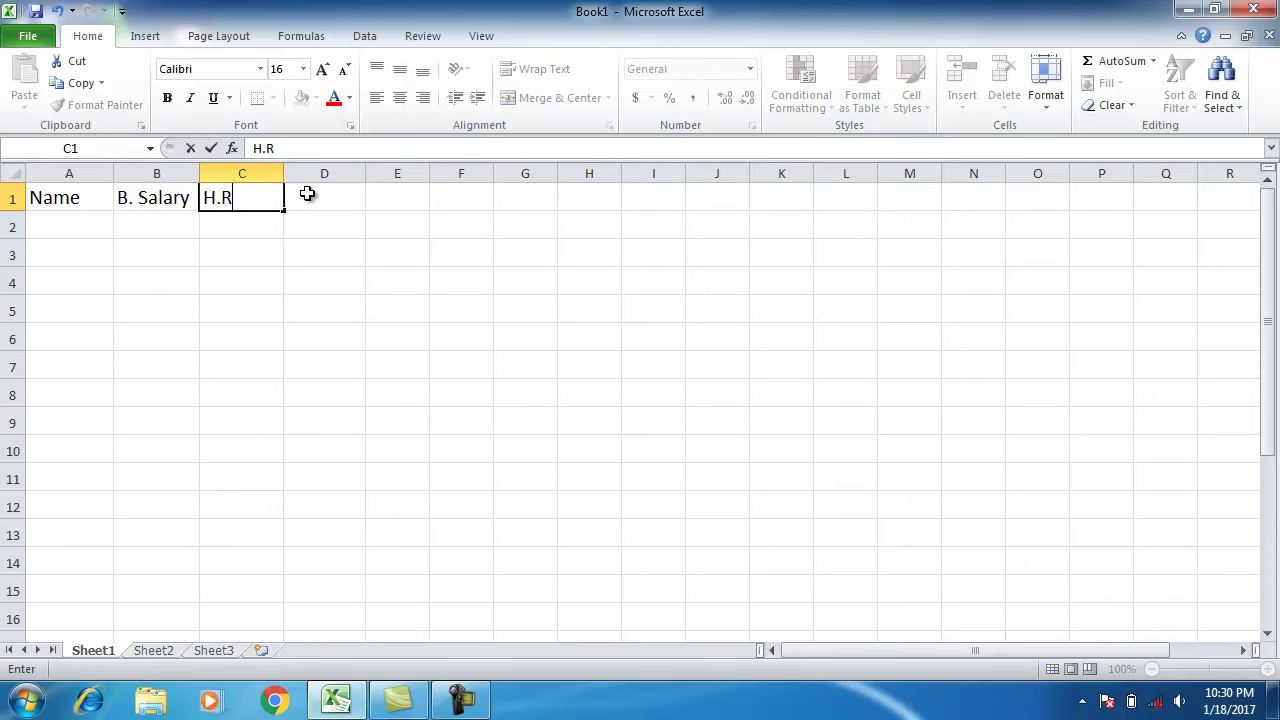
click(324, 200)
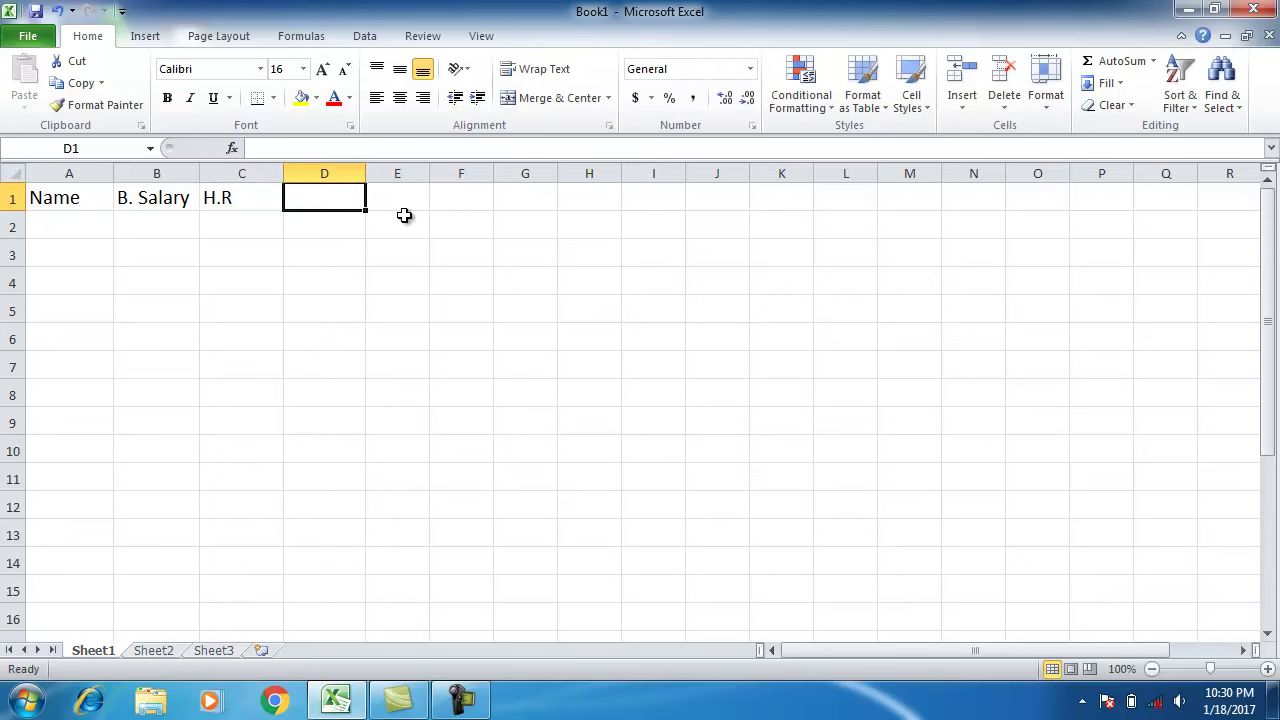
text(Medical)
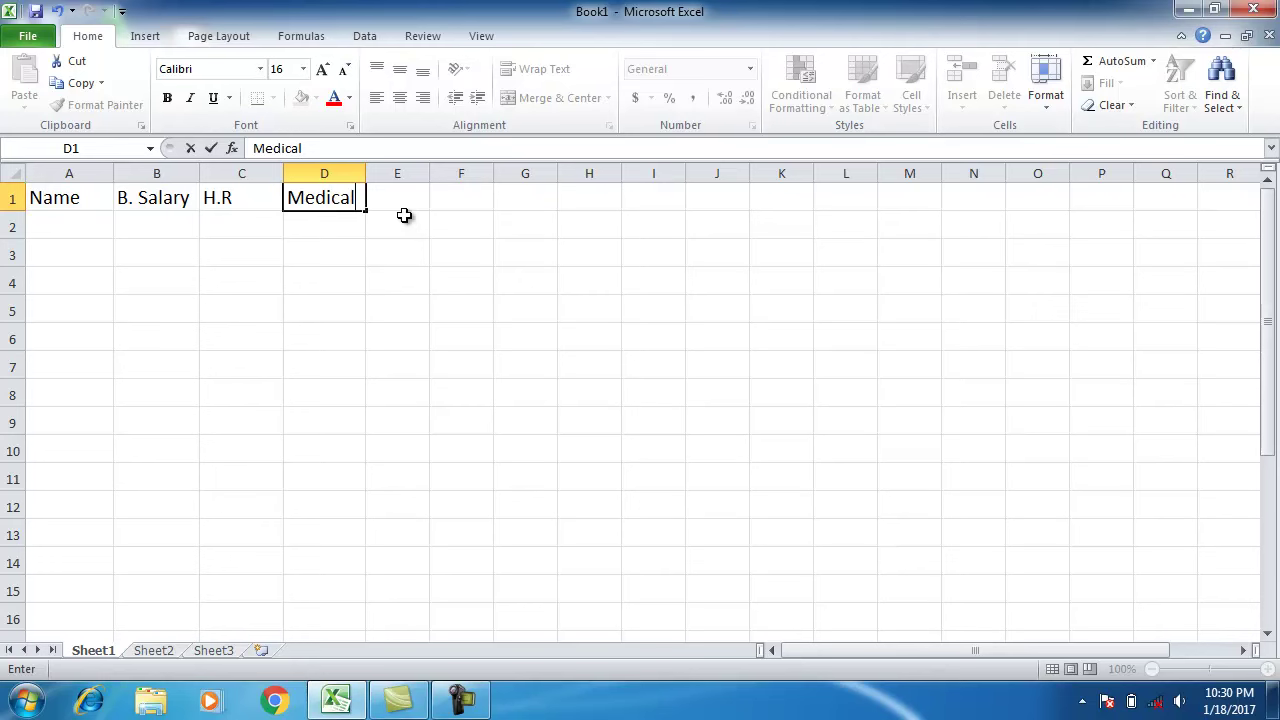
click(496, 285)
click(398, 201)
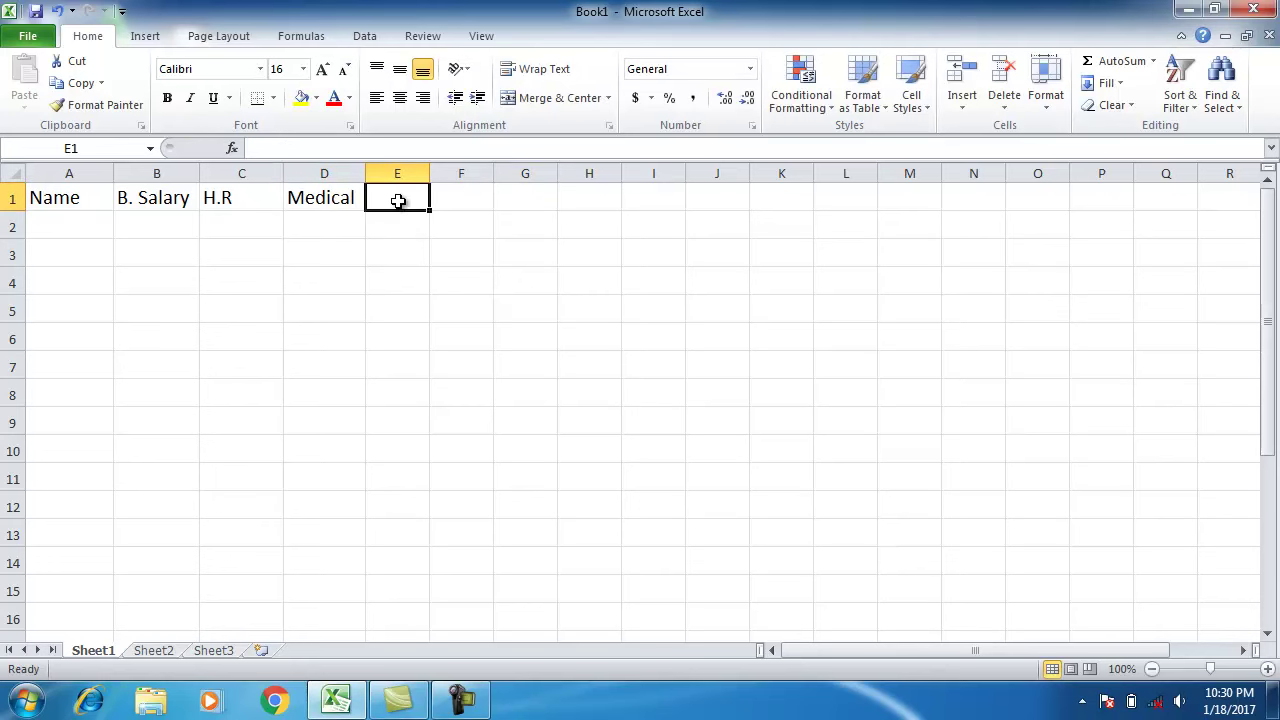
text(D.)
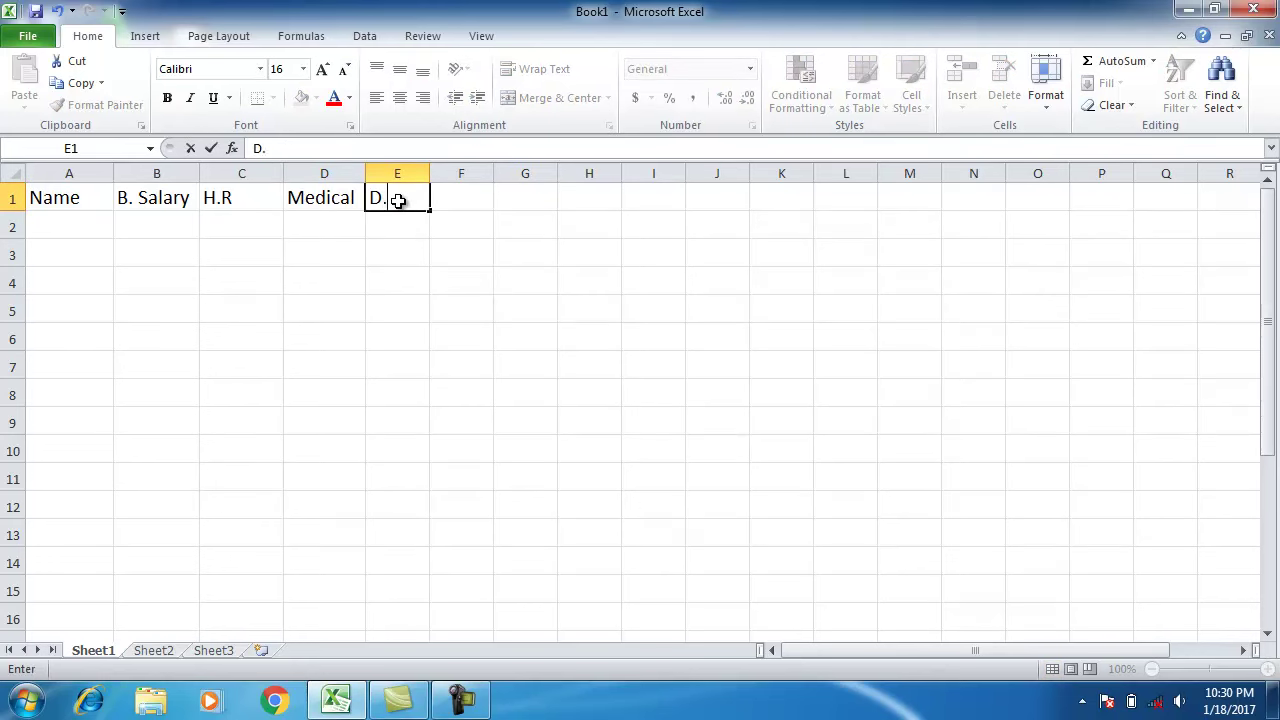
text(A)
key(Tab)
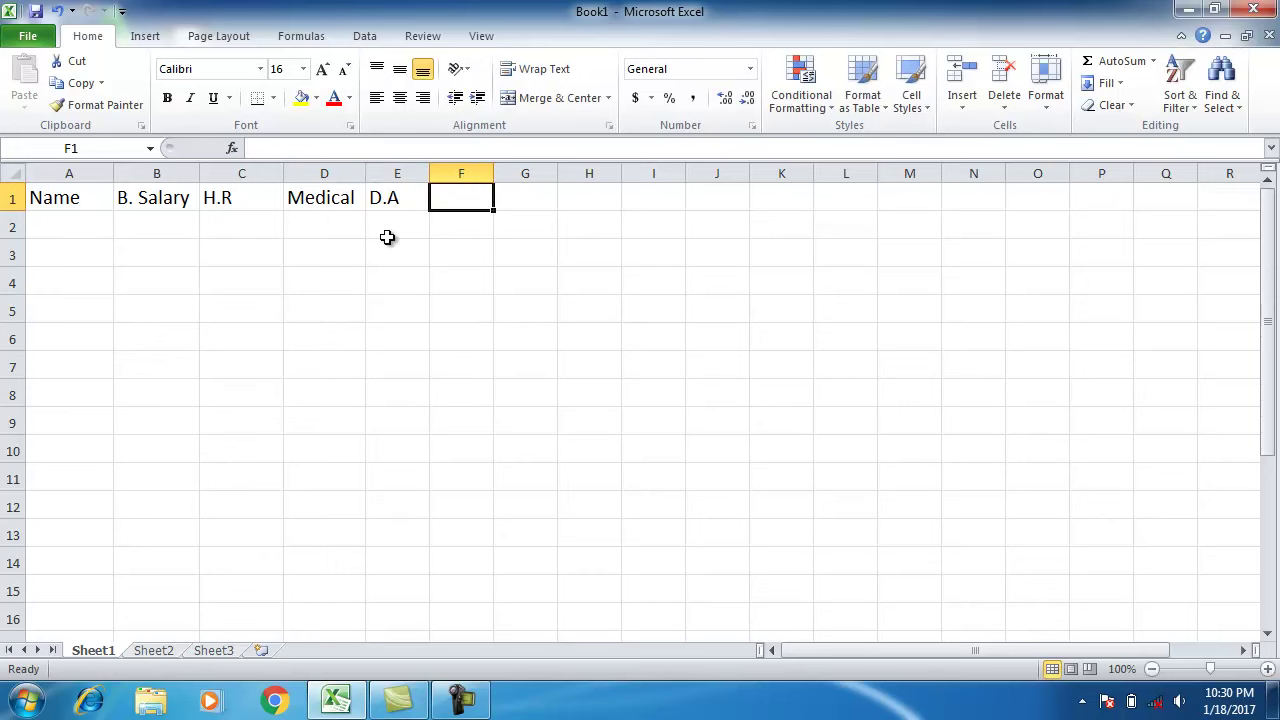
text(T.A)
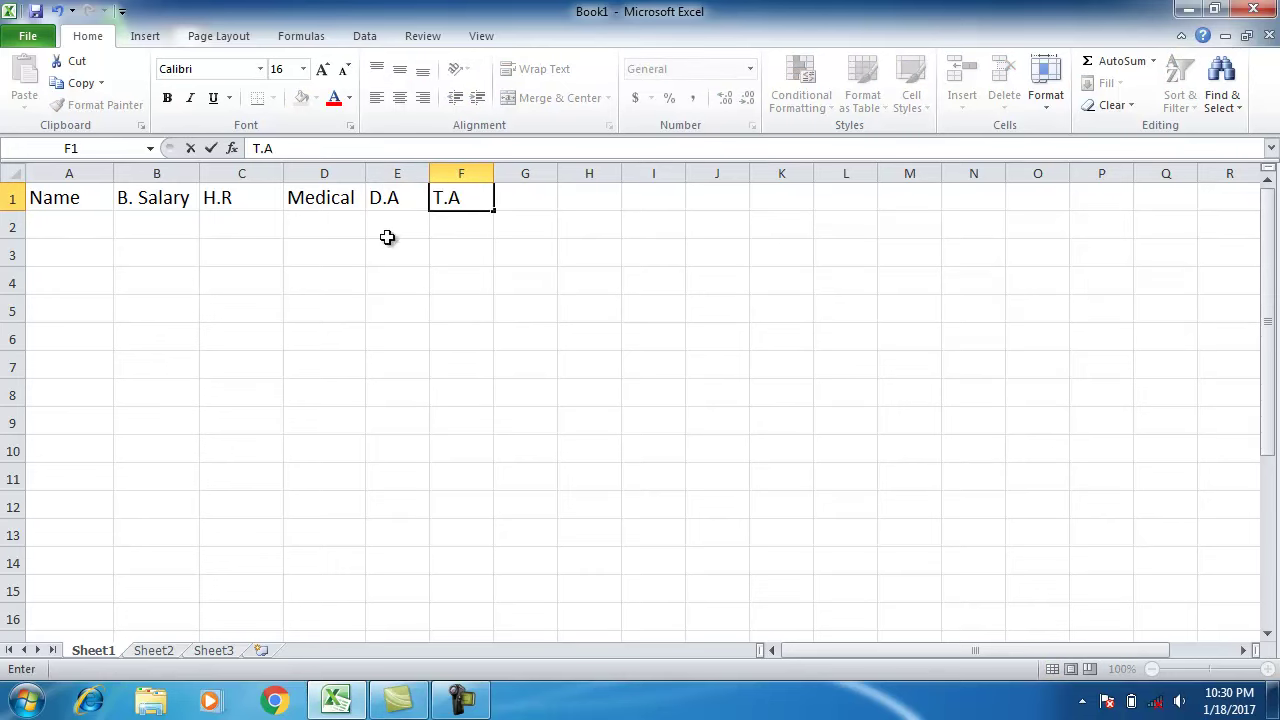
key(Tab)
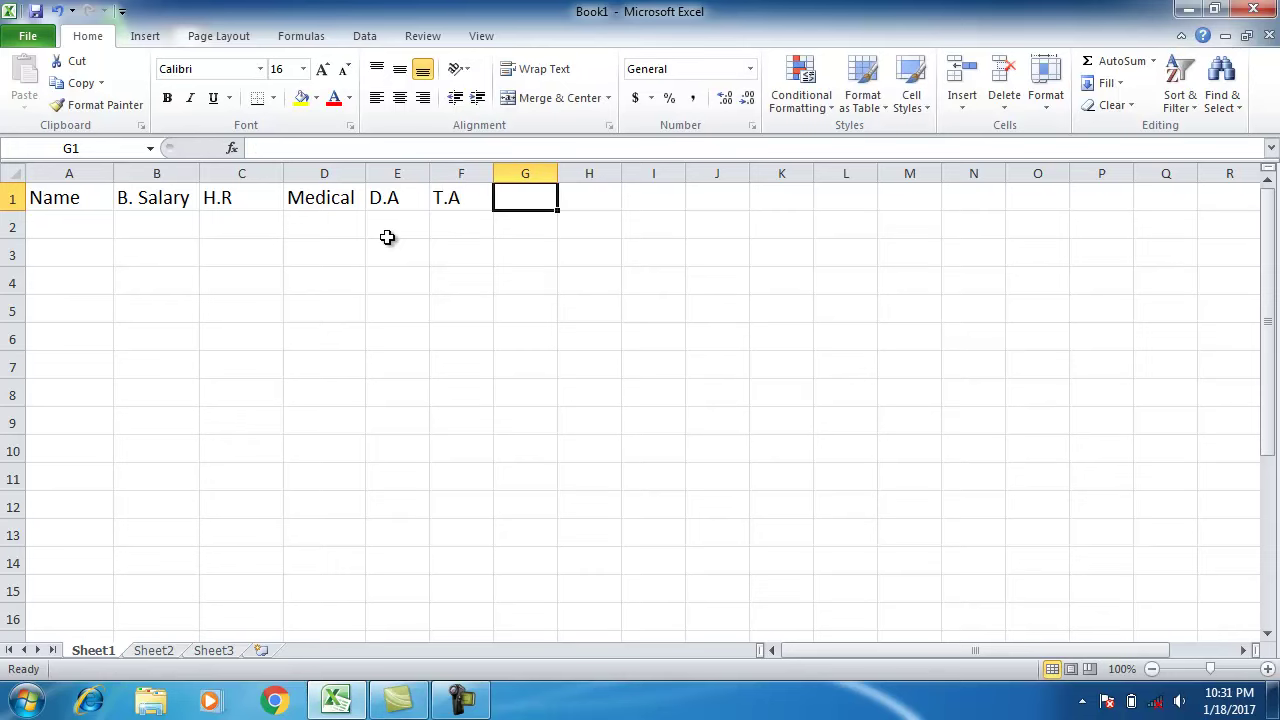
text(Education)
click(653, 337)
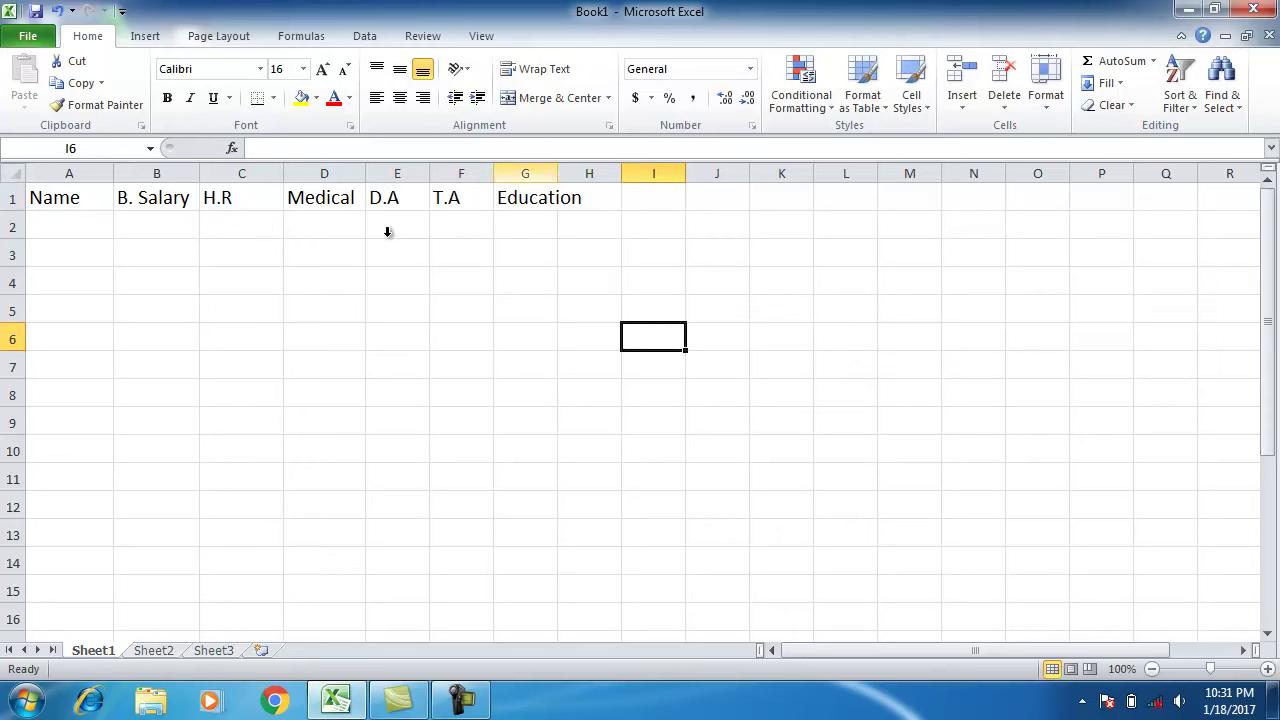
Step: Widen column G to fit Education and add the headers Total in H1 and P.F in I1
drag(557, 173, 583, 173)
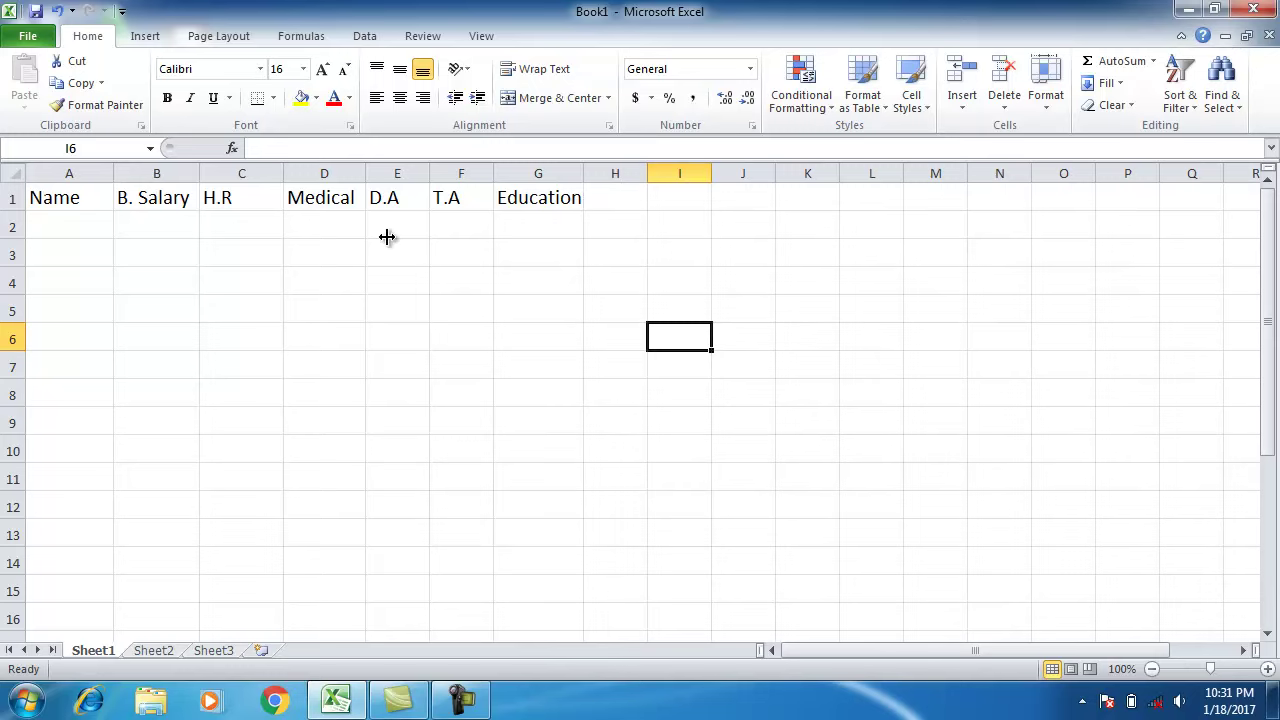
drag(583, 173, 593, 173)
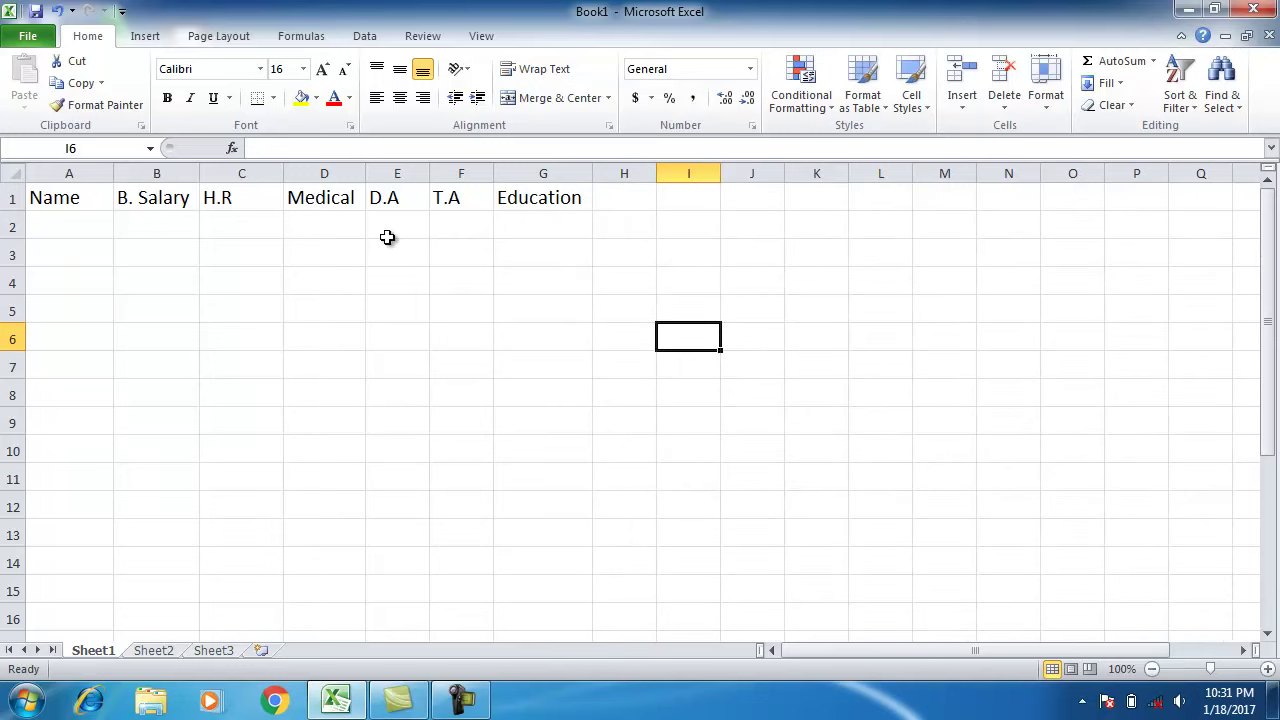
key(Left)
key(Up)
key(Up)
key(Up)
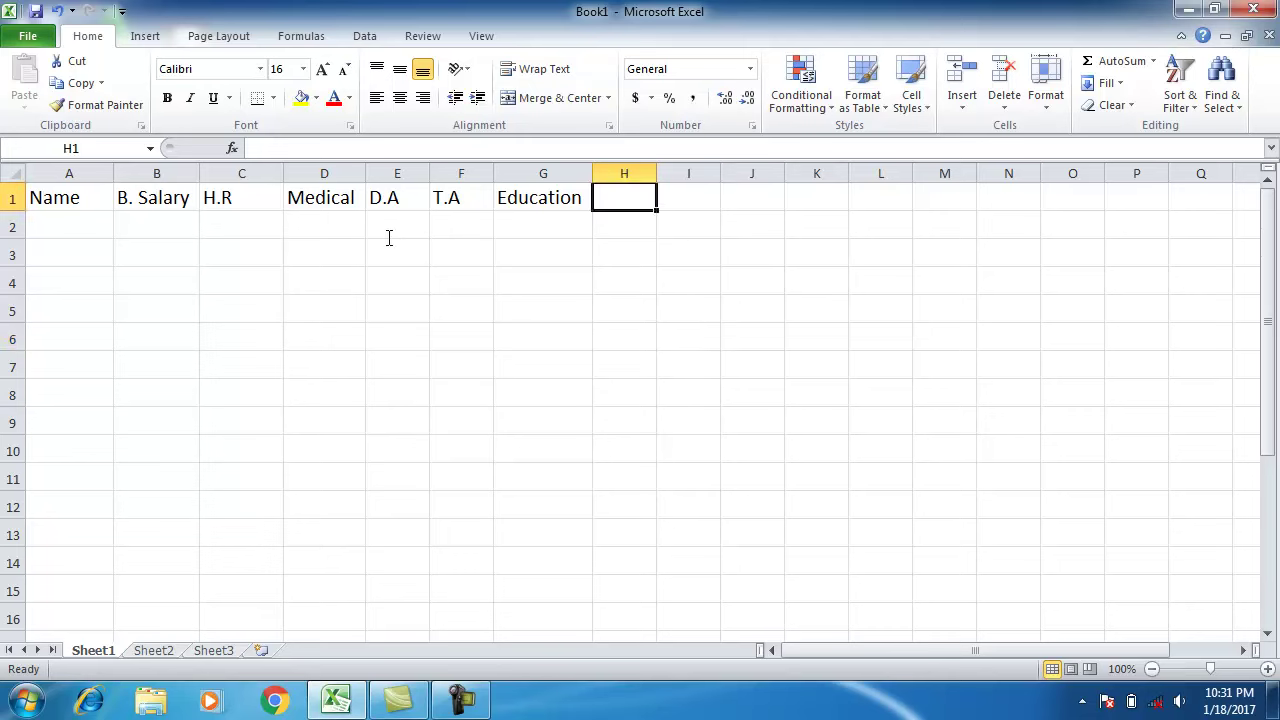
text(Total)
key(Right)
key(Down)
key(Down)
key(Down)
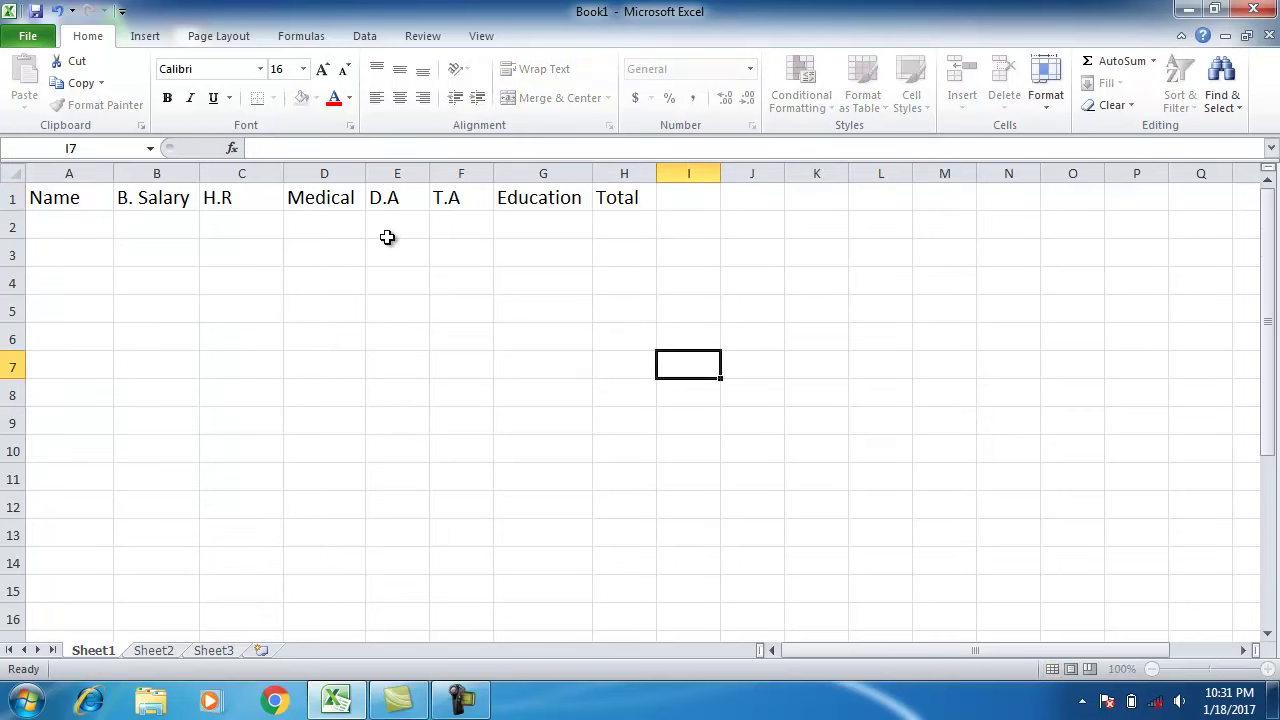
key(Up)
key(Up)
key(Up)
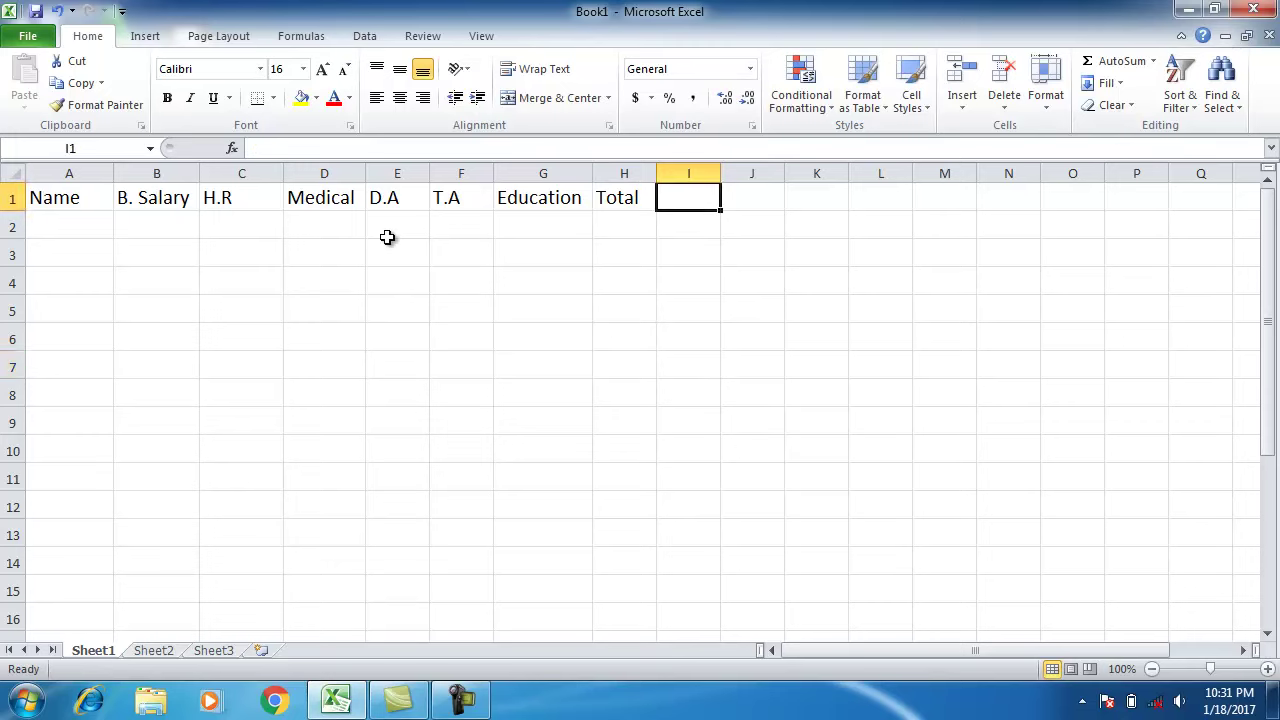
text(P.F)
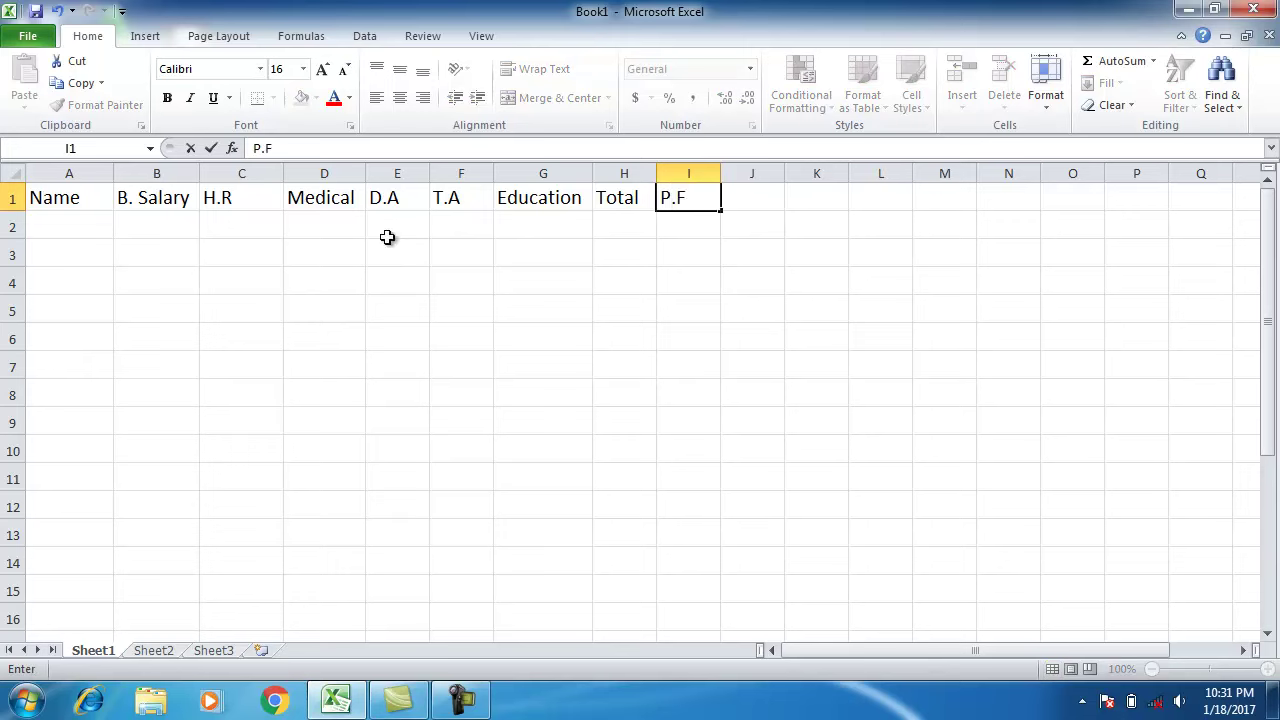
key(Right)
key(Right)
key(Down)
key(Down)
key(Down)
Step: Add the headers Tex in J1 and N.Salary in K1, then widen column K to fit
key(Up)
key(Up)
key(Up)
key(Left)
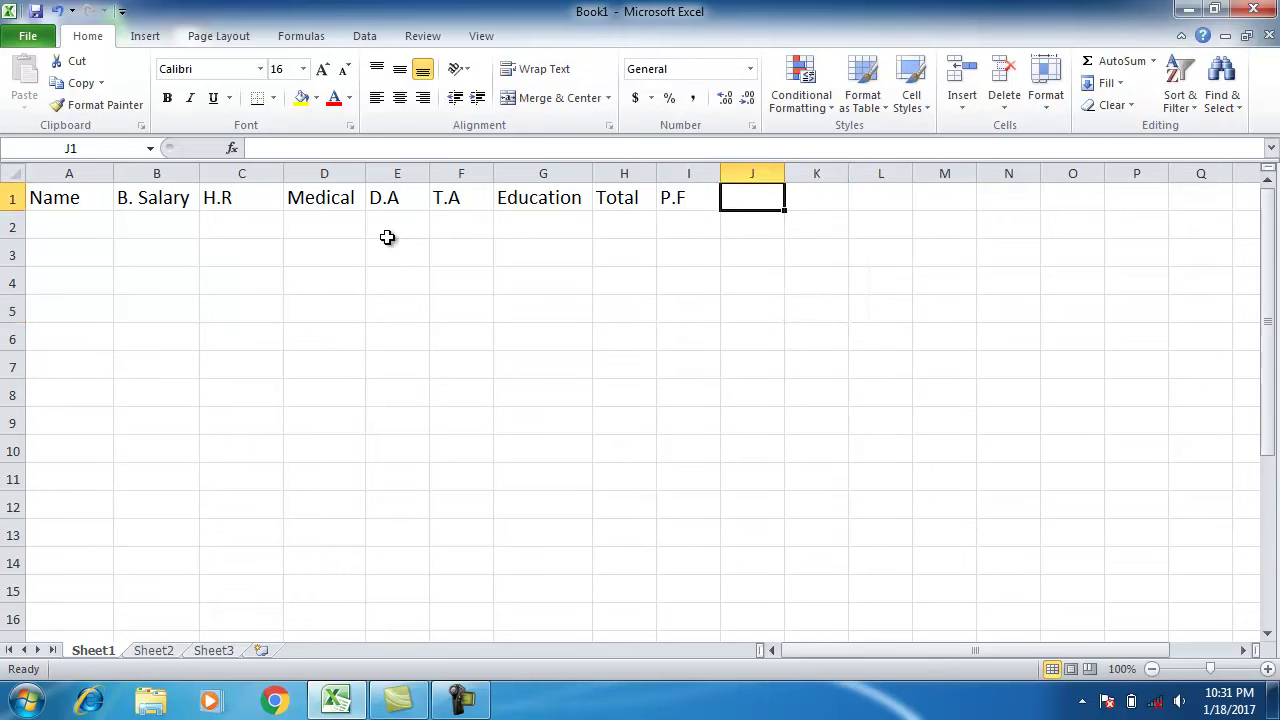
text(Tex)
key(Right)
key(Right)
key(Down)
key(Down)
key(Down)
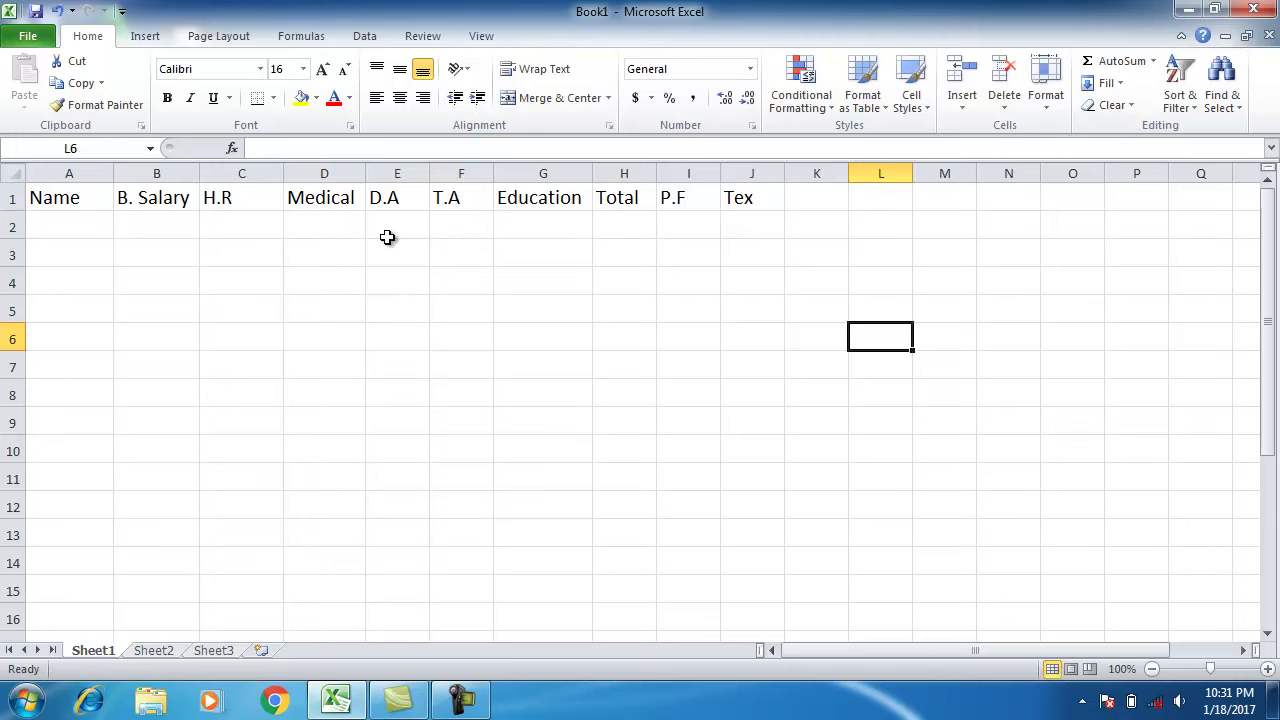
key(Up)
key(Up)
key(Up)
key(Left)
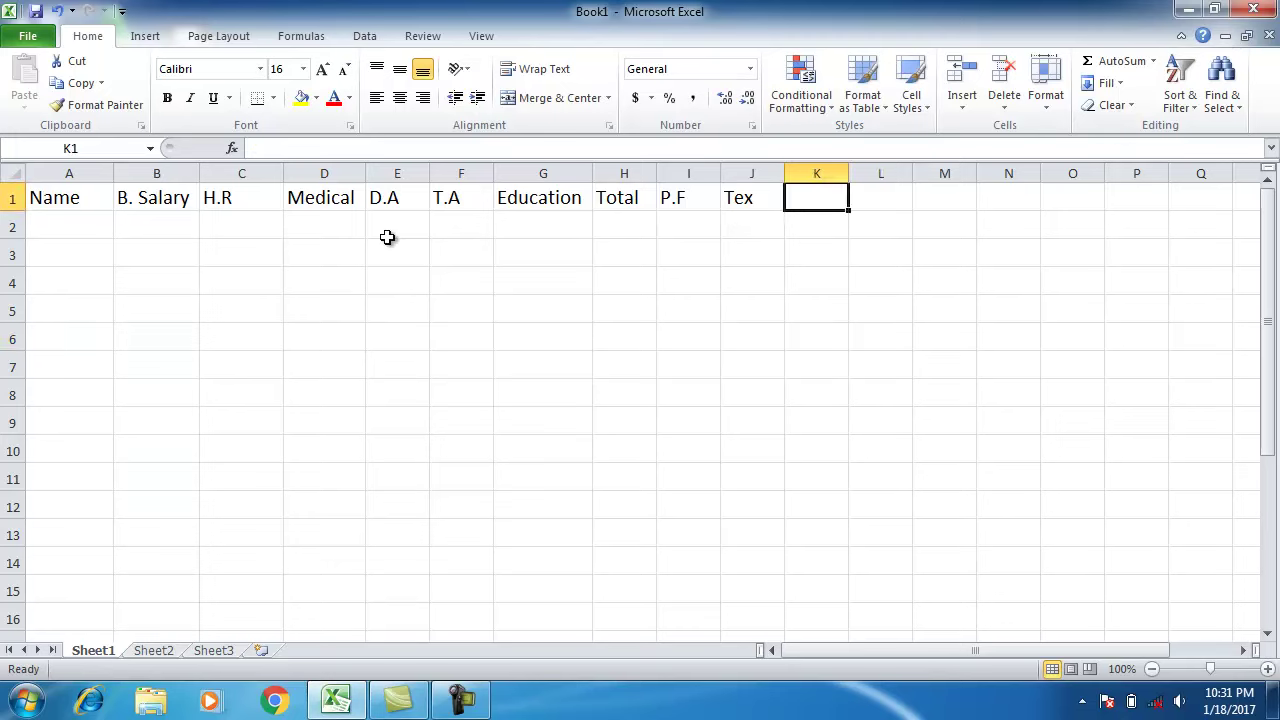
text(N.)
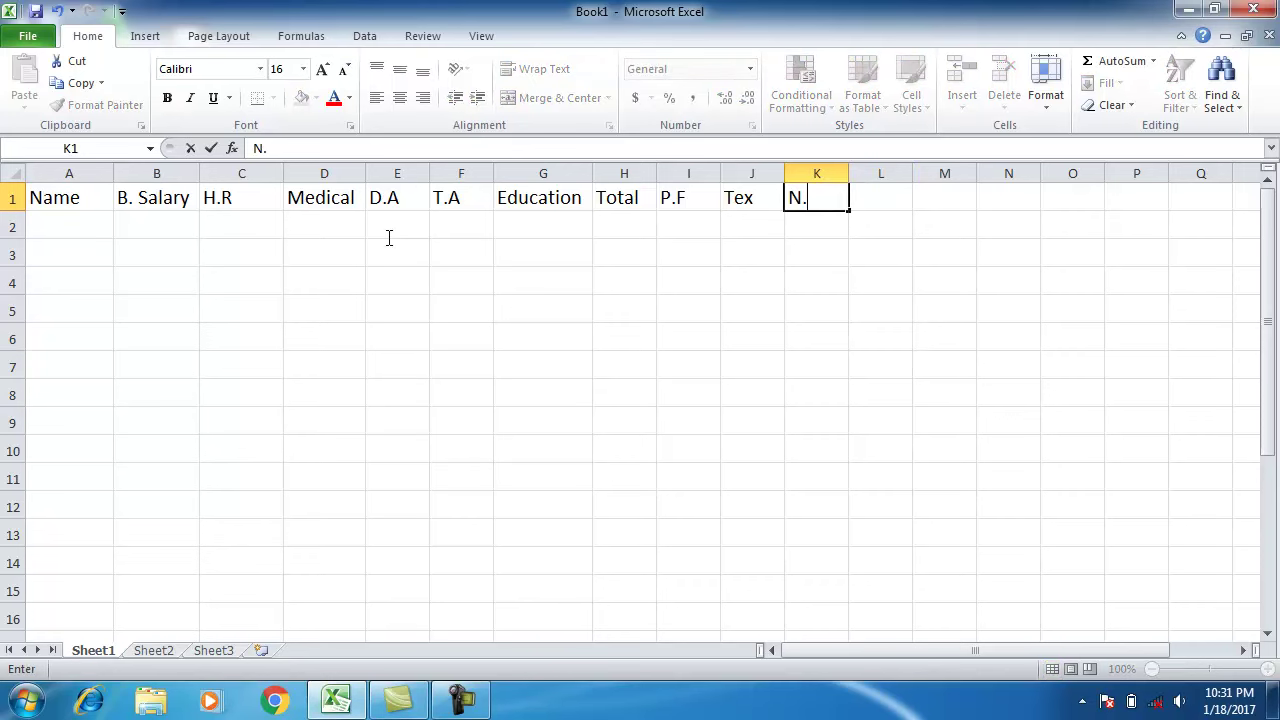
text(Salary)
click(880, 337)
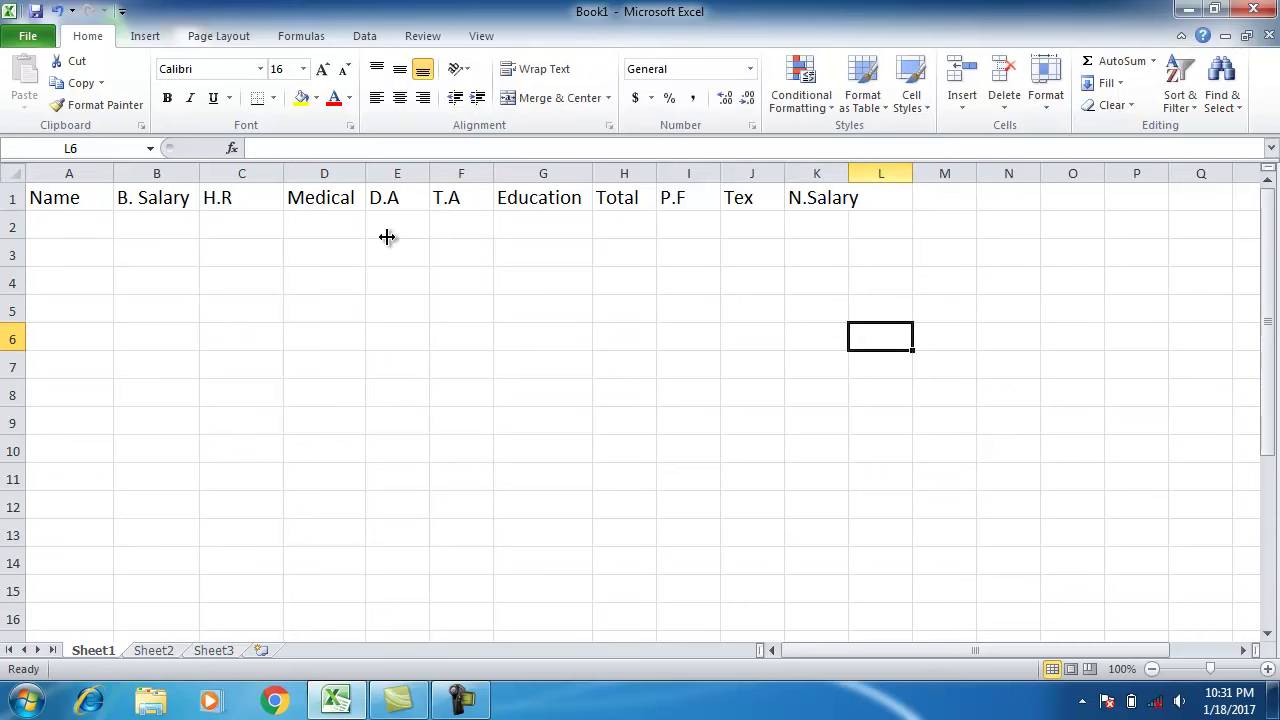
drag(848, 173, 866, 173)
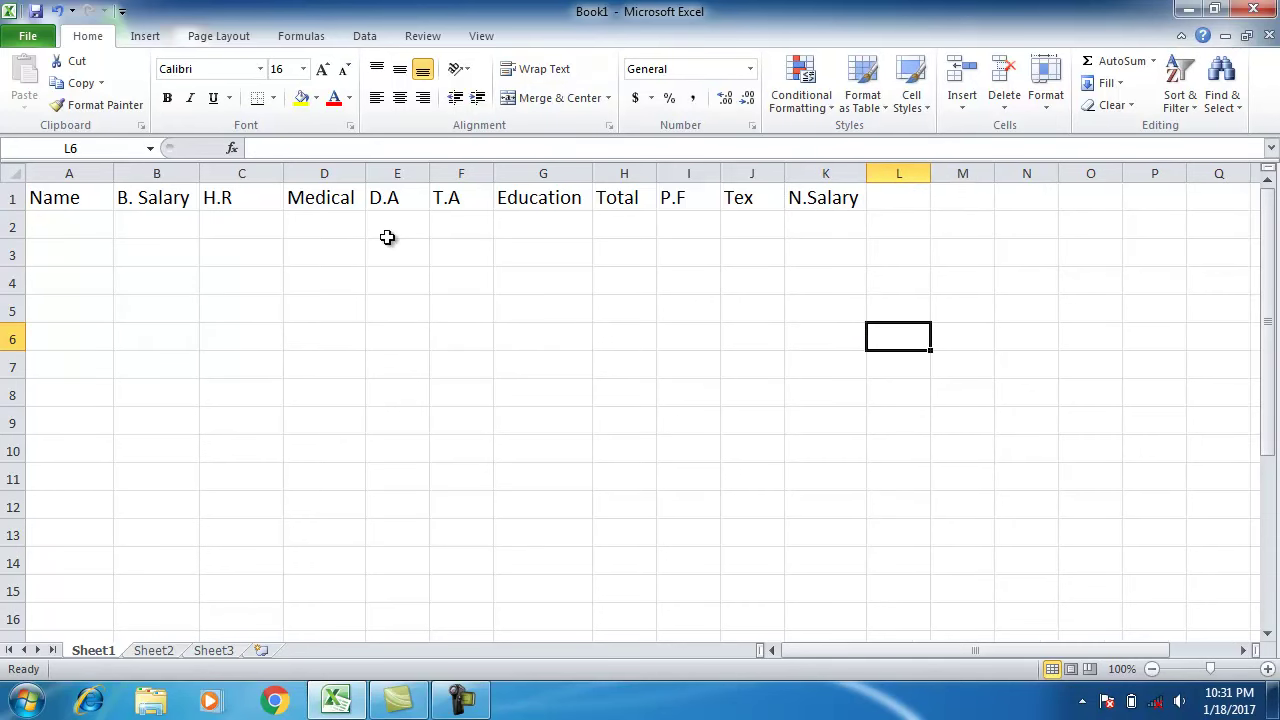
click(624, 337)
click(241, 311)
click(69, 227)
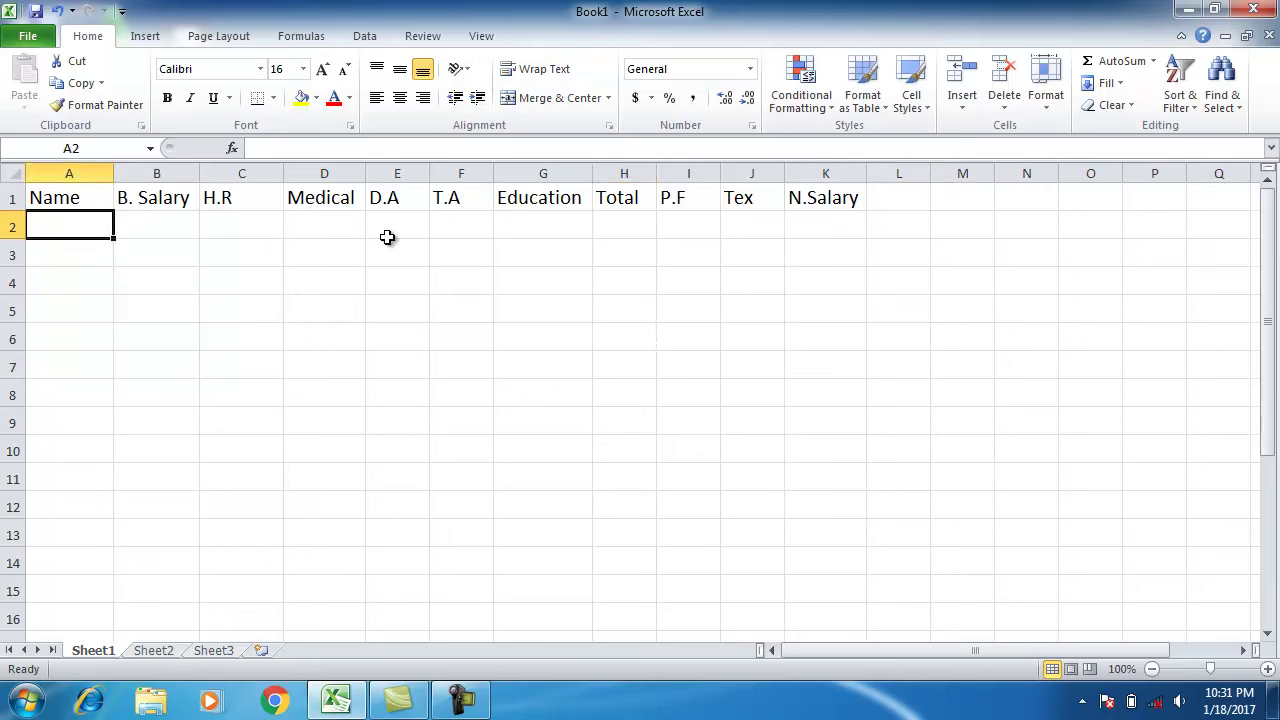
text(Kamal)
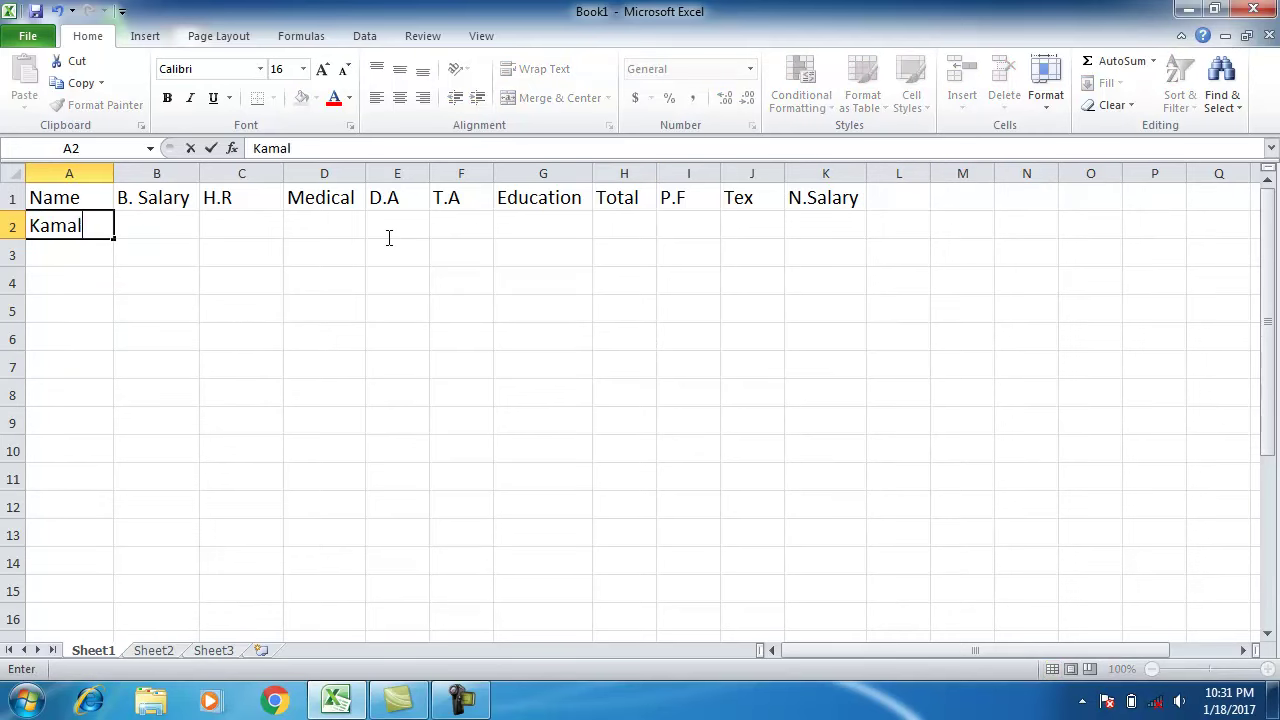
click(241, 311)
click(156, 226)
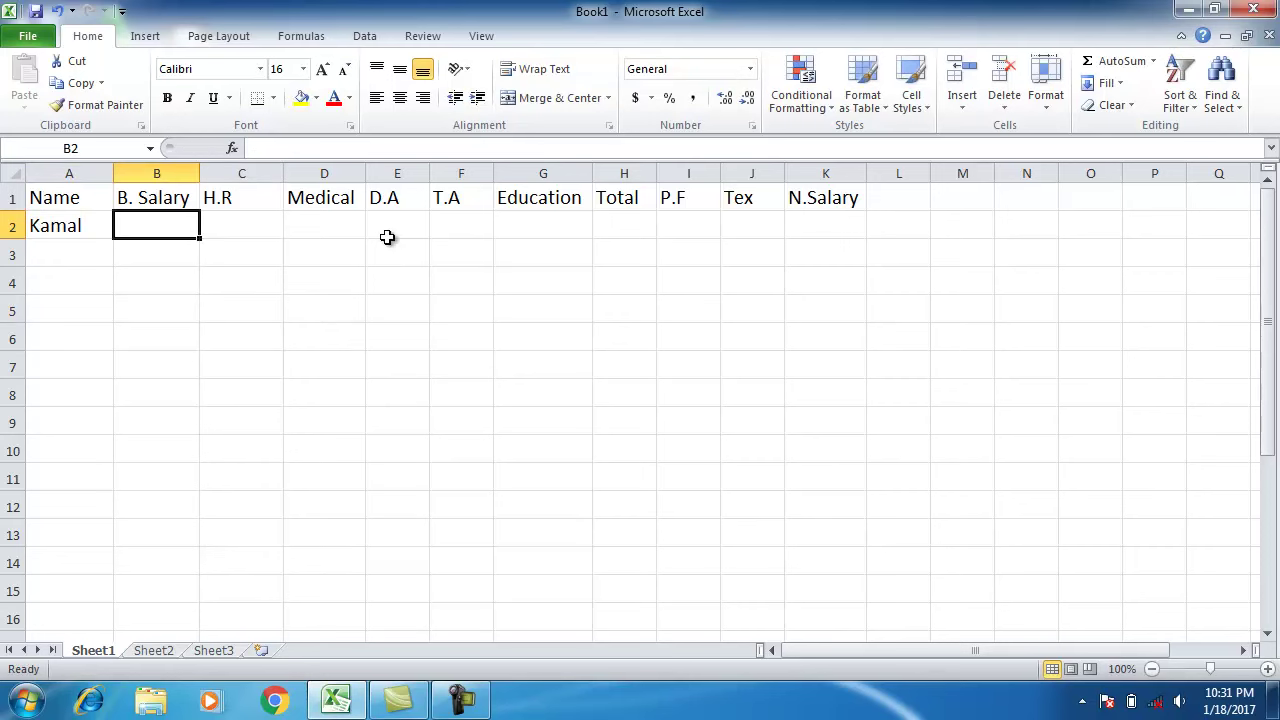
text(15)
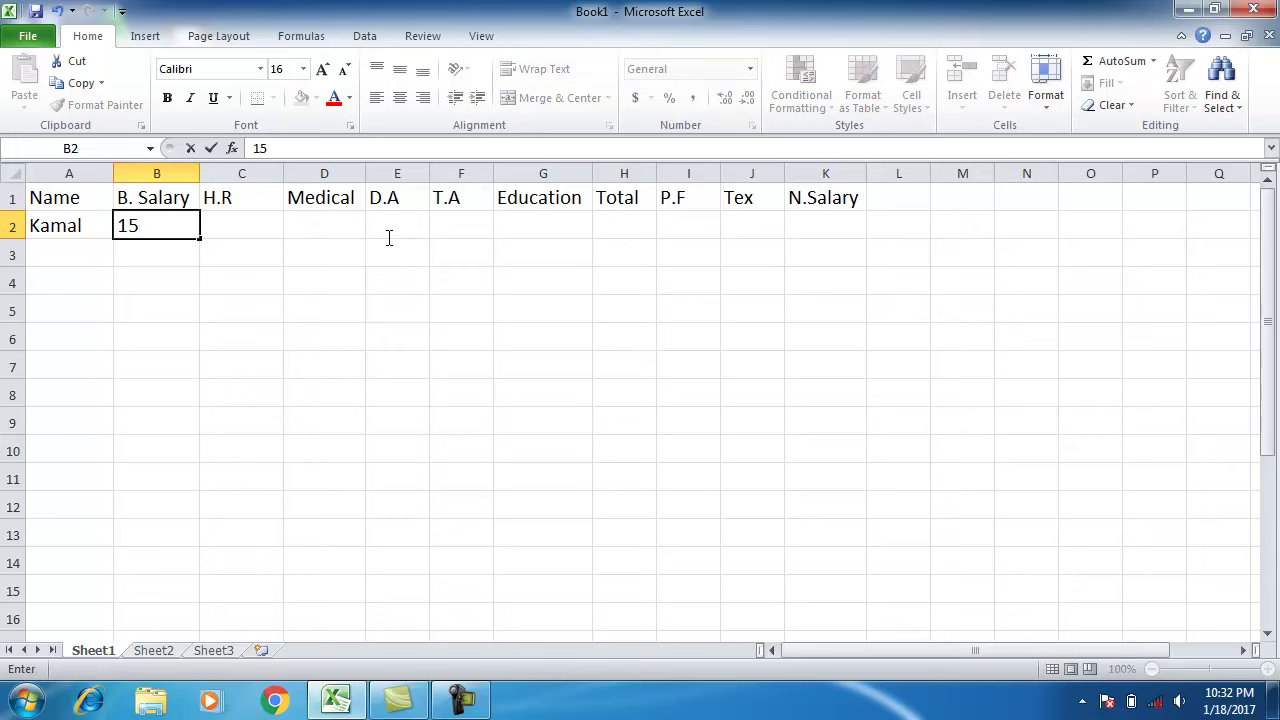
text(0000)
key(BackSpace)
key(Tab)
key(Down)
key(Down)
key(Down)
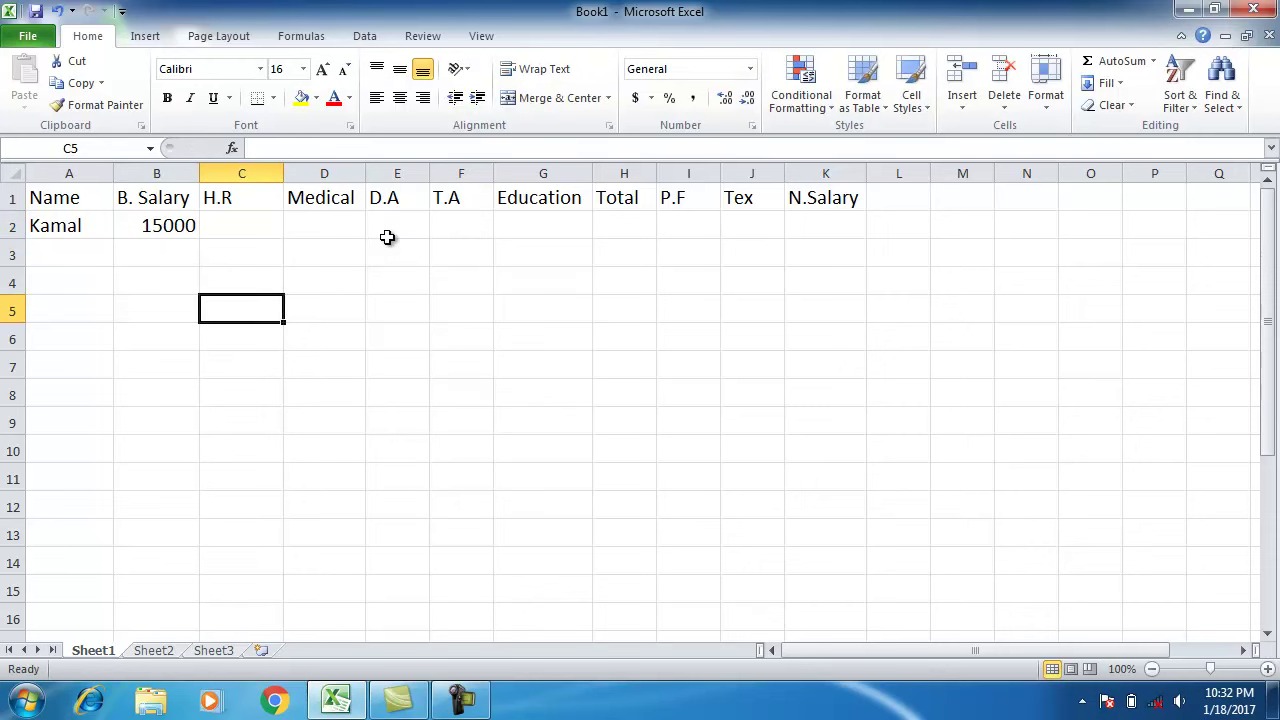
key(Up)
key(Up)
key(Up)
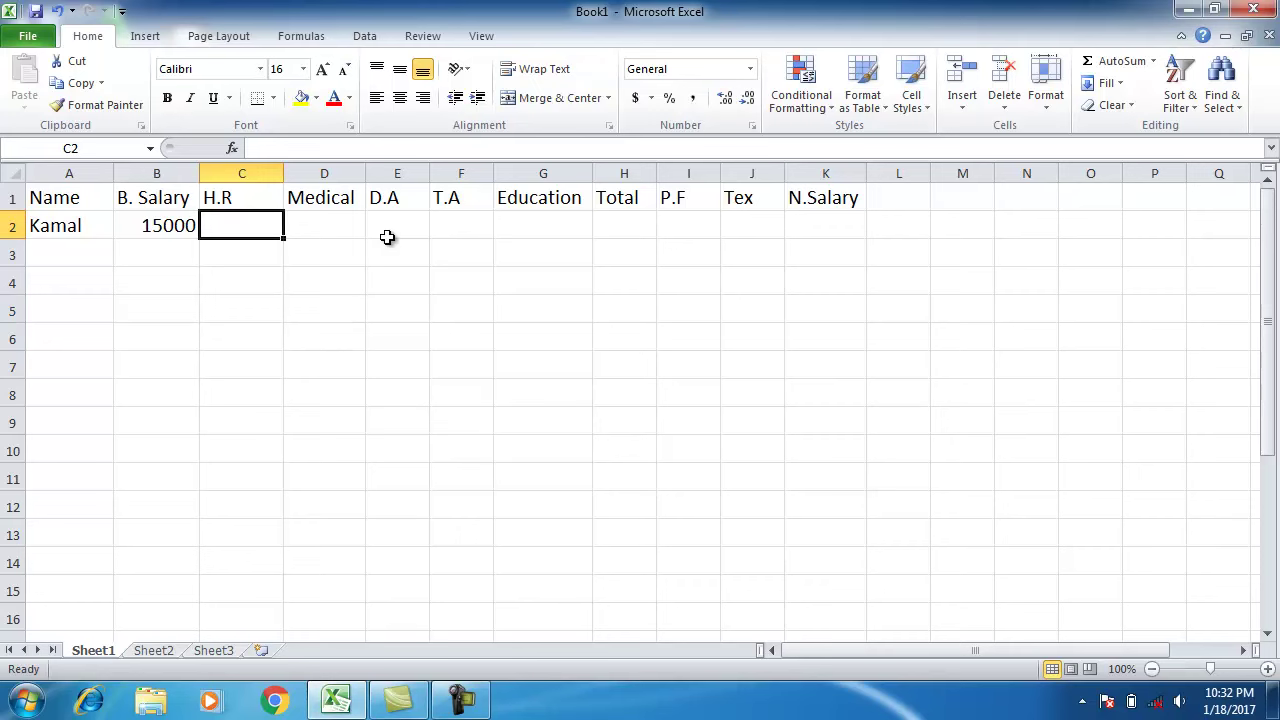
Step: Enter a nested IF in C2 giving H.R of 35/40/45/50% of B2 at 30000/25000/18000/8000, else 0
text(=if)
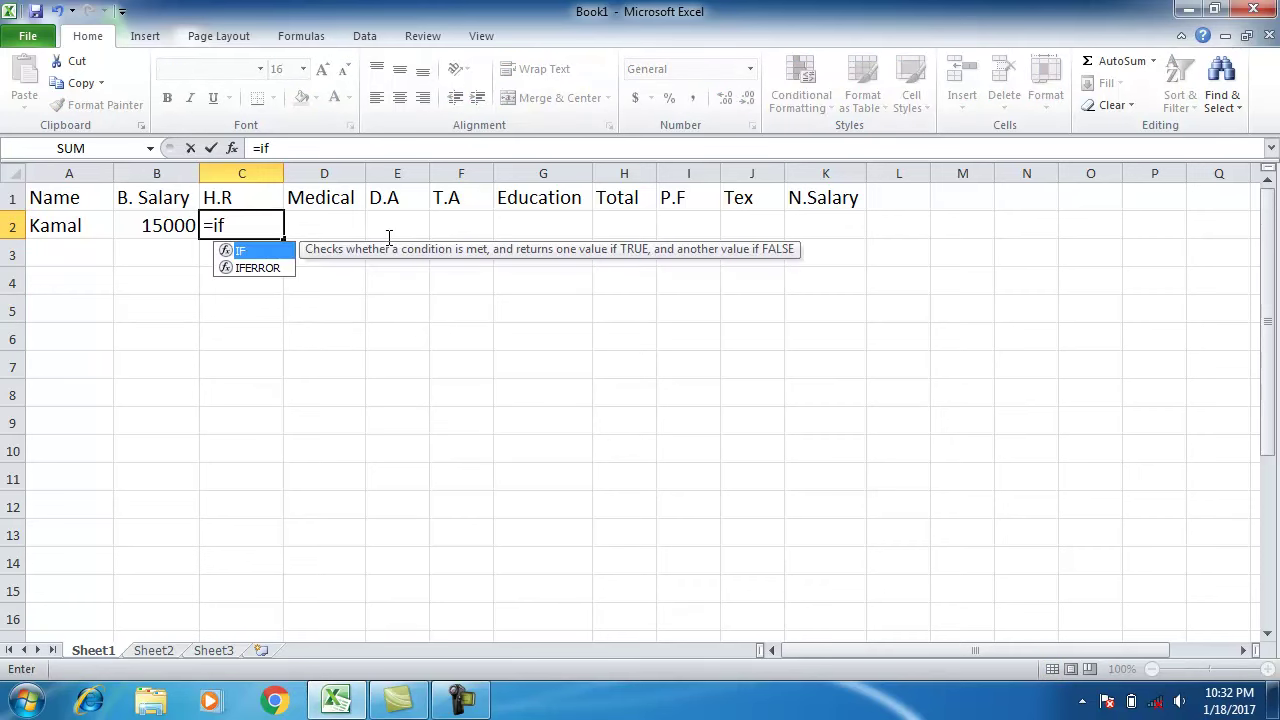
text((B2>)
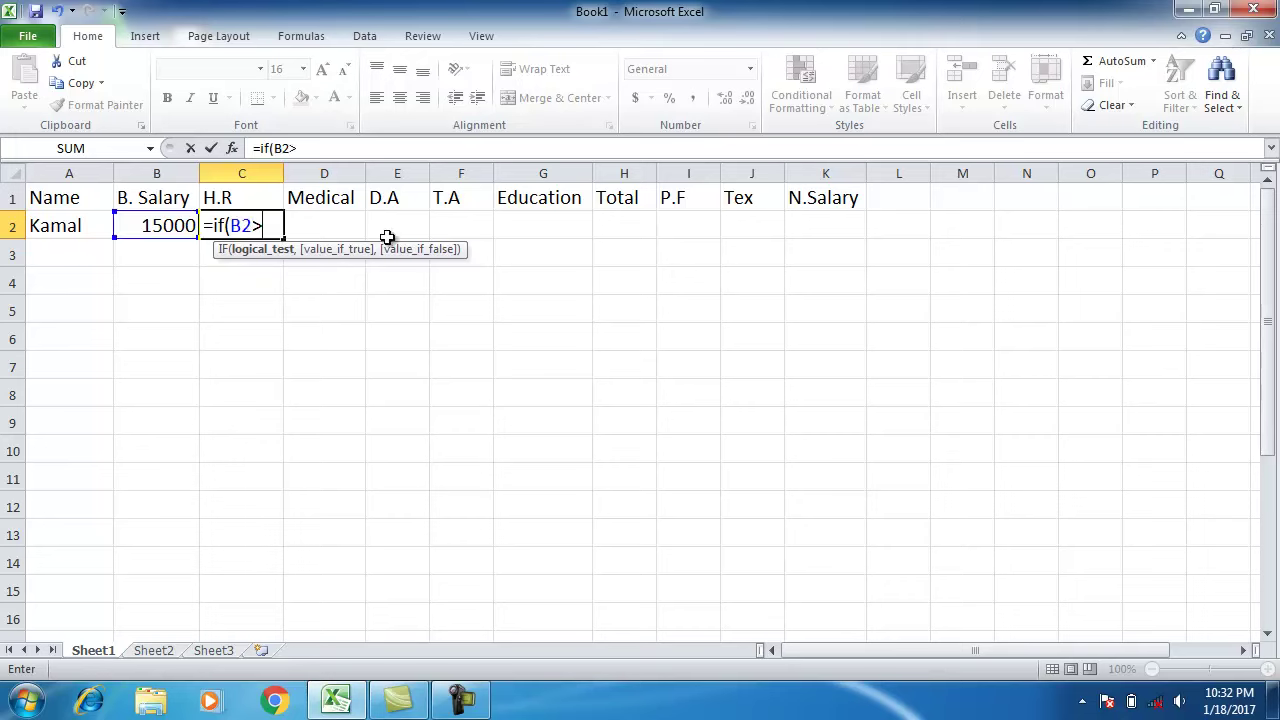
text(=)
text(30000)
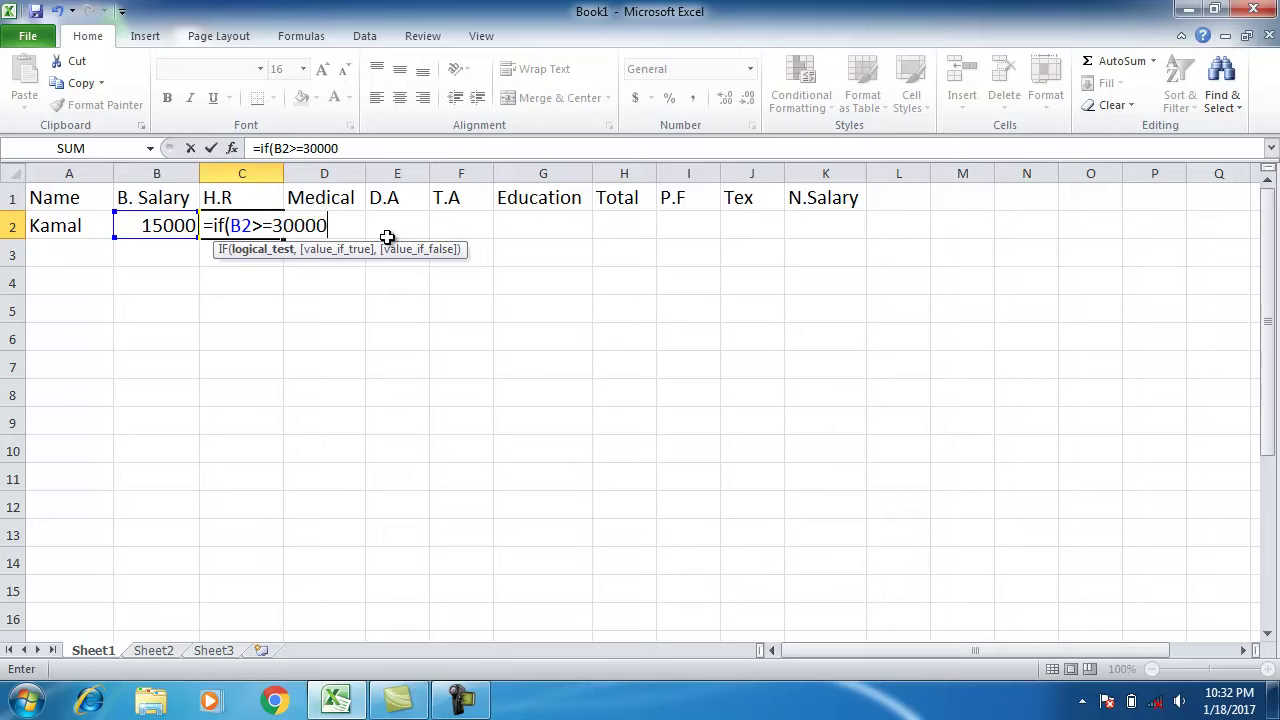
text(,)
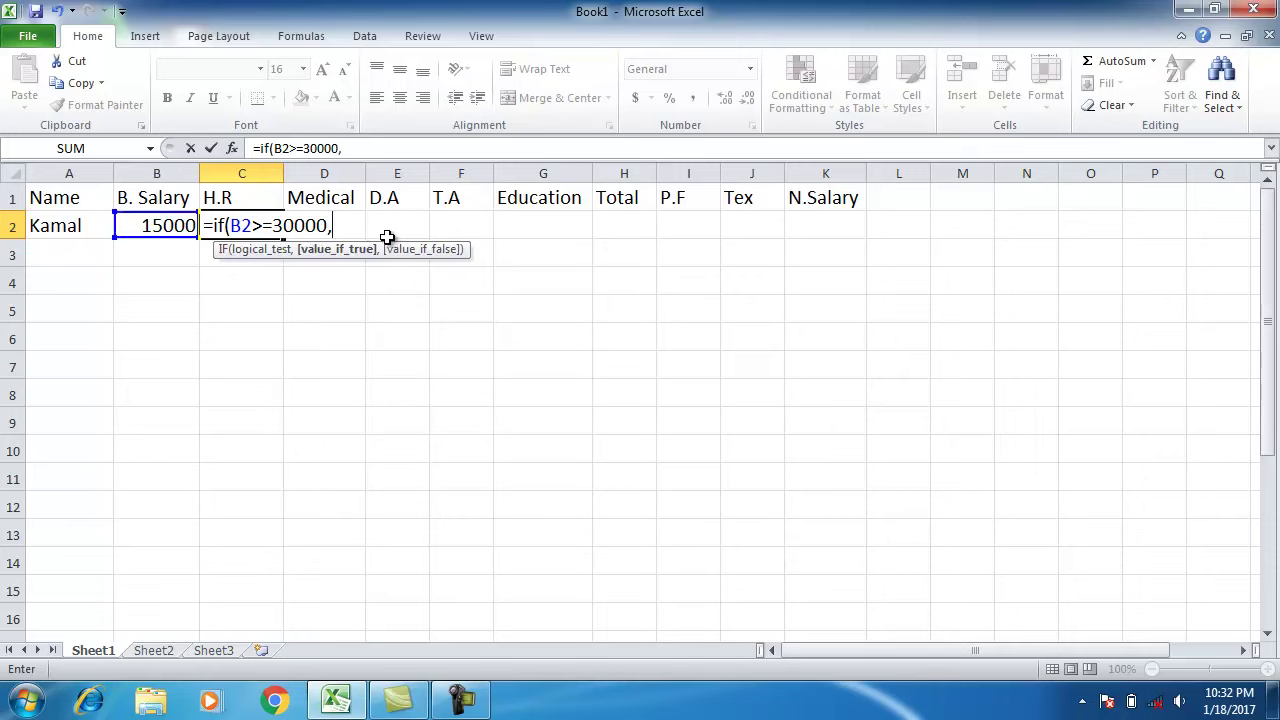
key(Left)
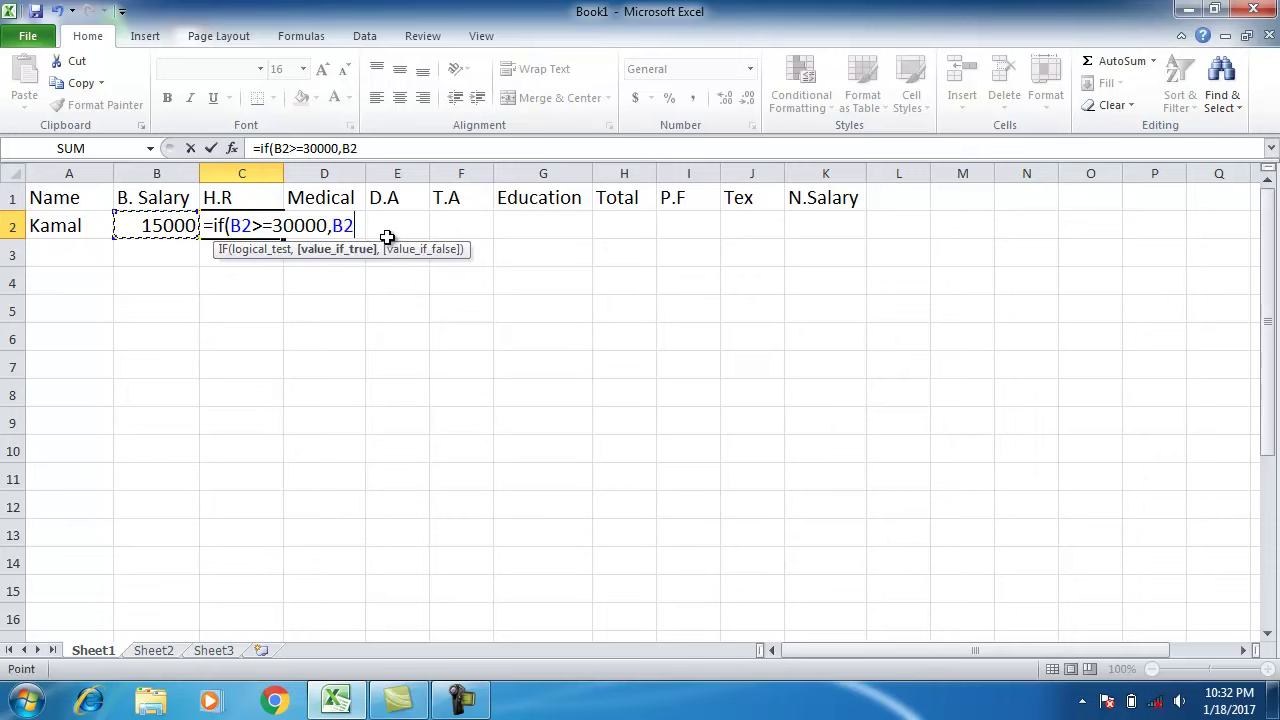
text(*)
text(35%,if)
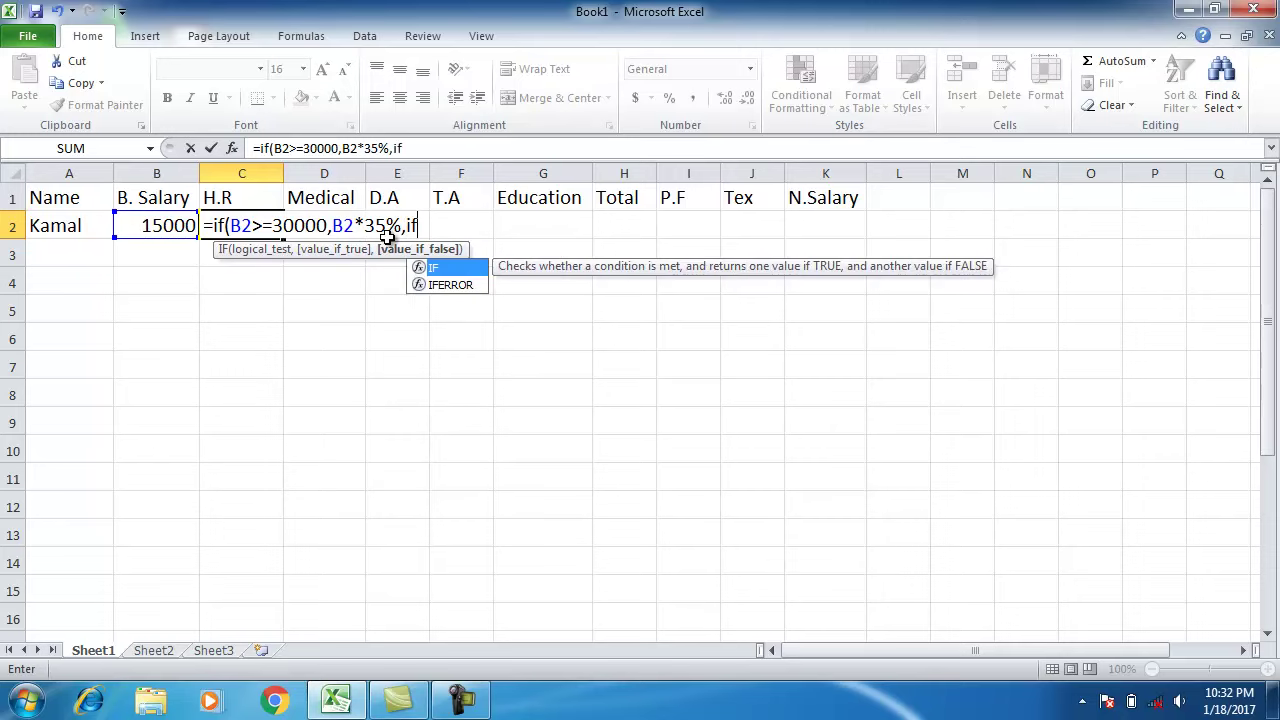
text((B2>=25000)
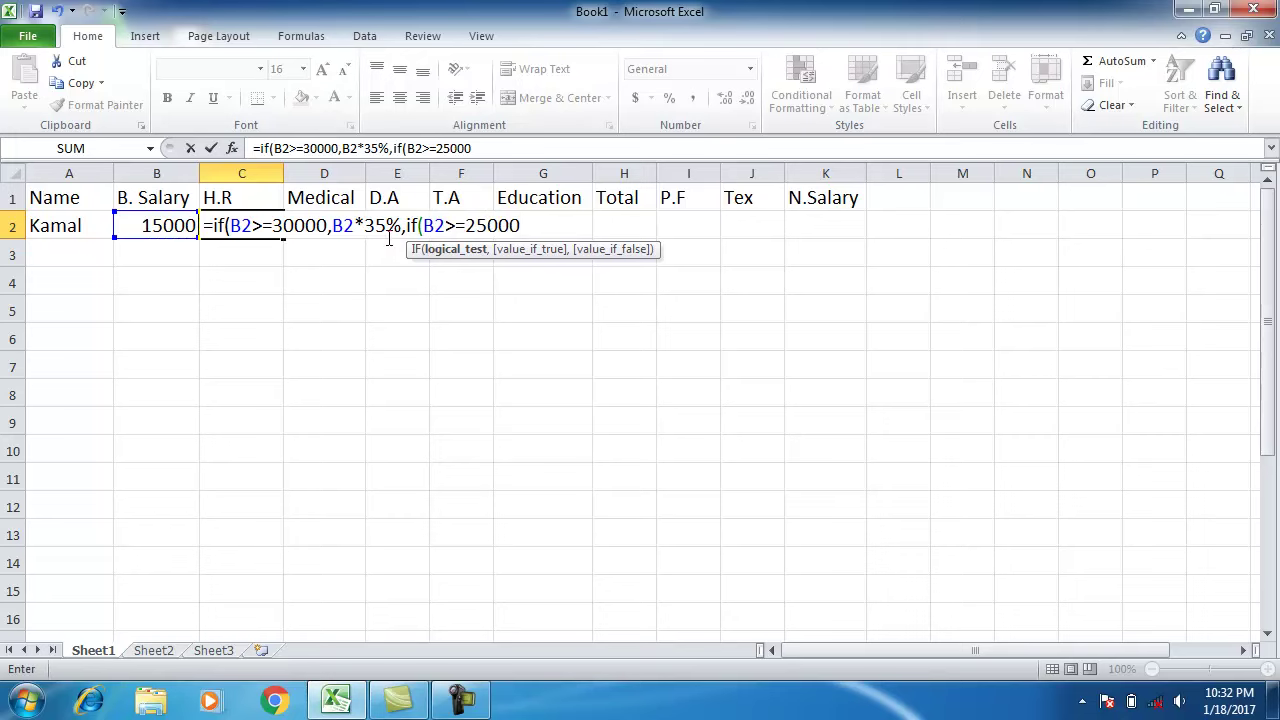
text(,)
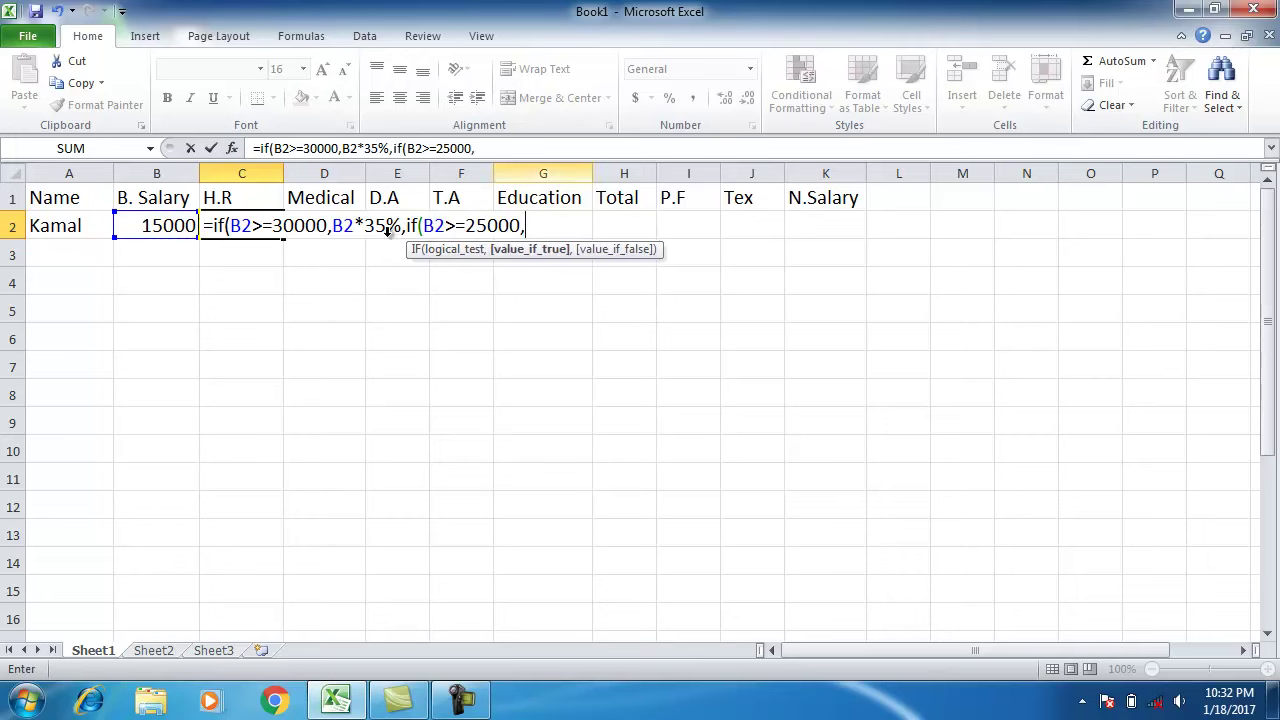
text(b2)
text(*)
text(40)
text(%)
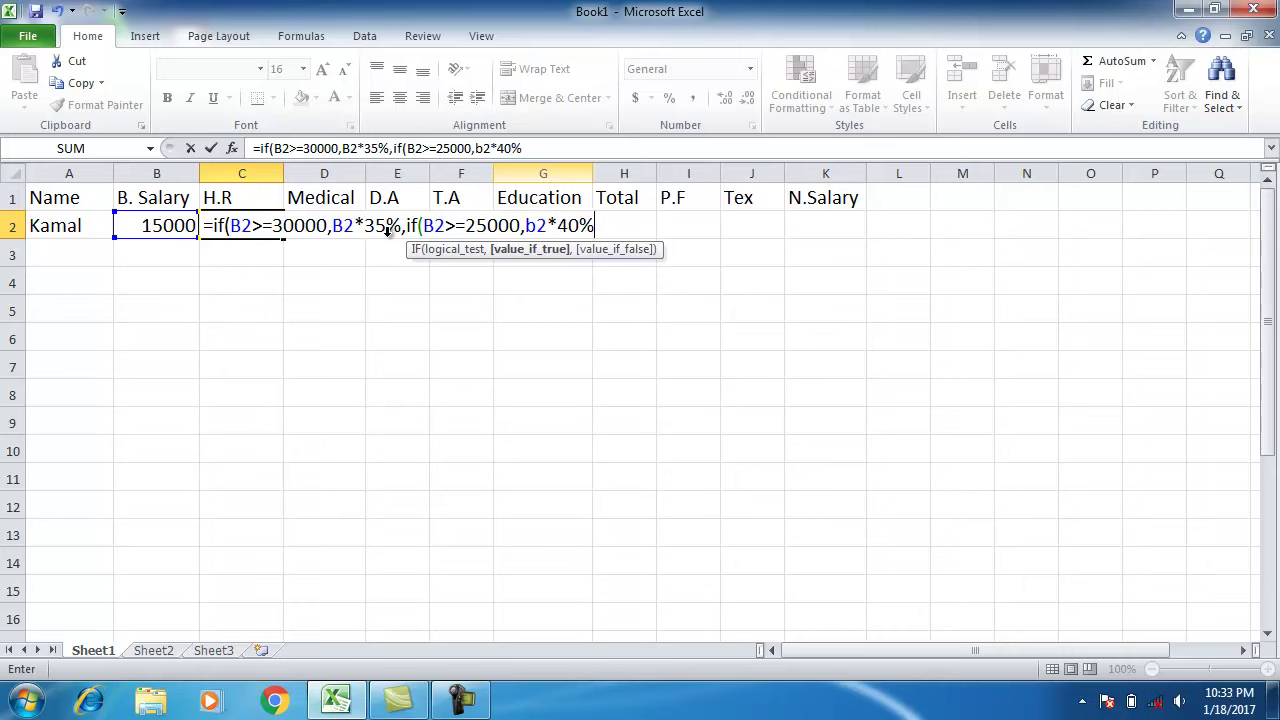
text(,if)
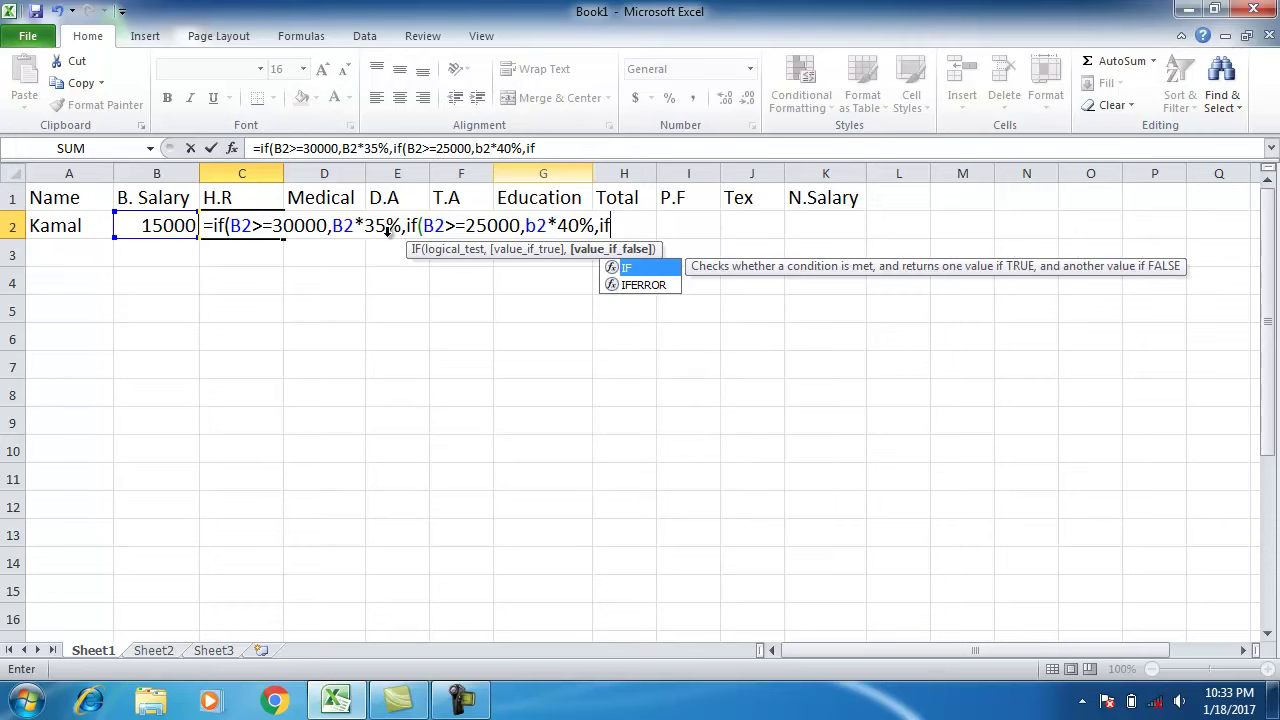
text(()
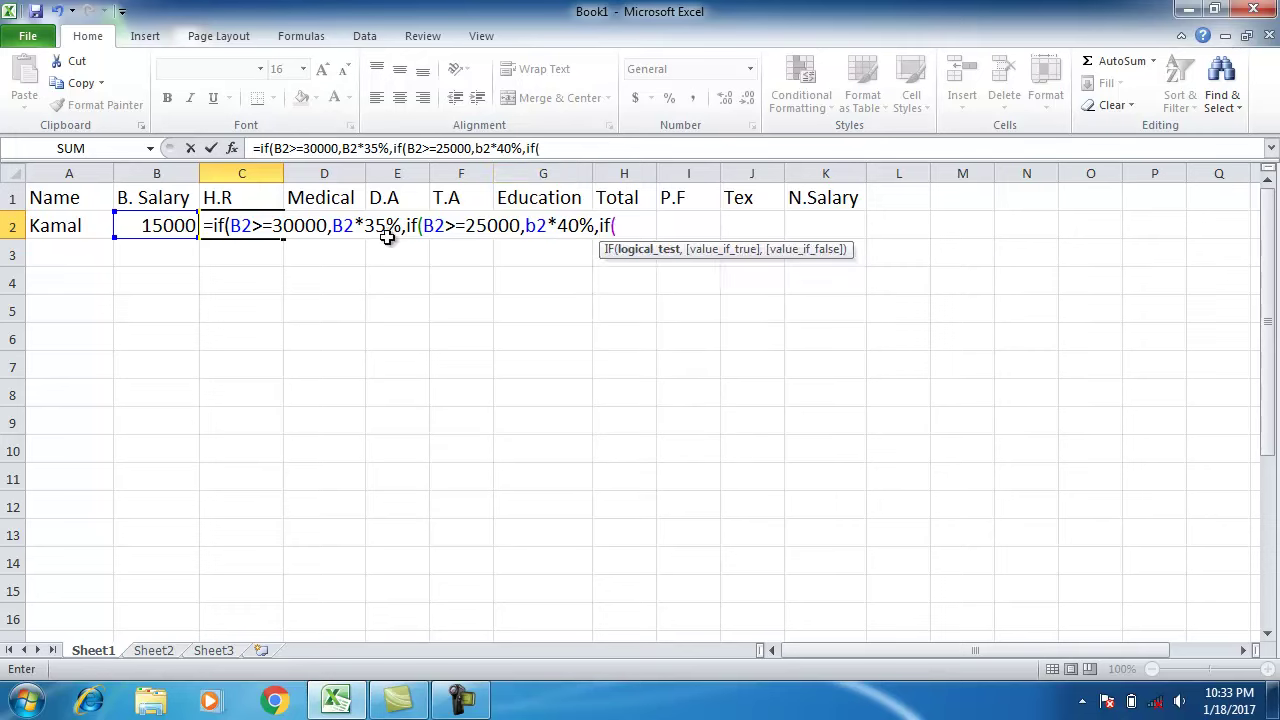
text(B2)
text(>=)
text(1)
text(80)
text(00)
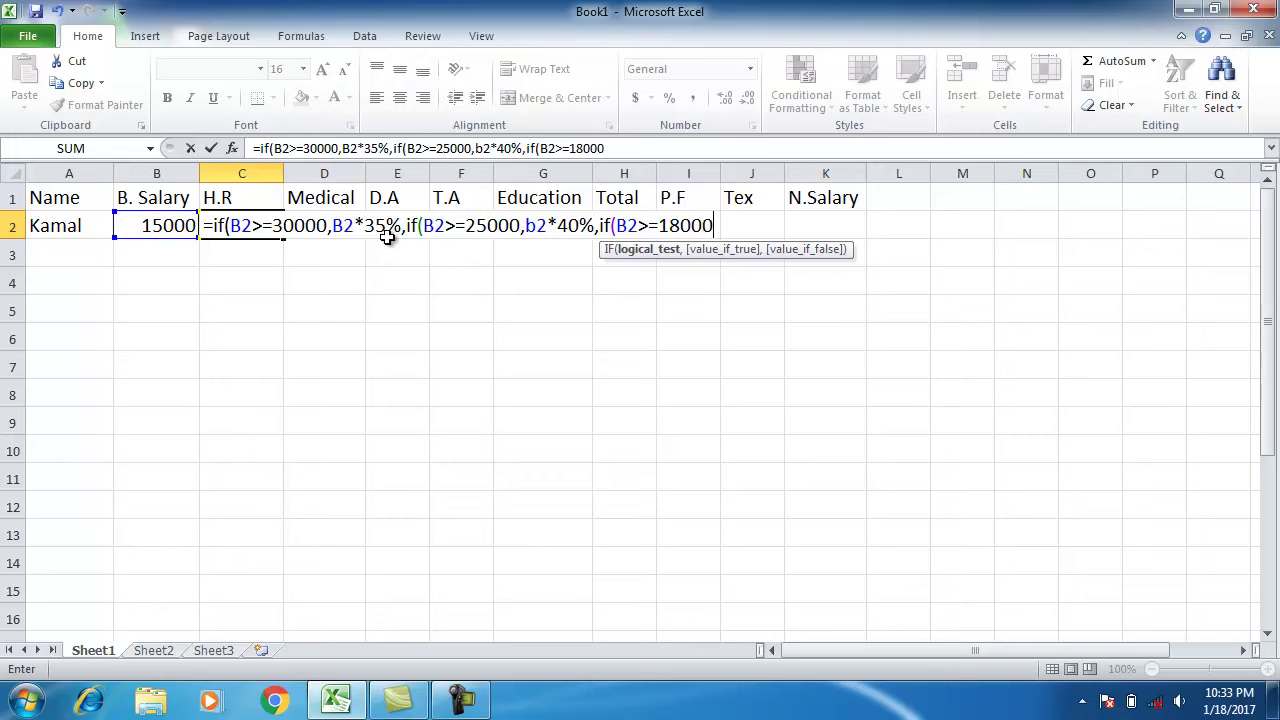
text(,b2)
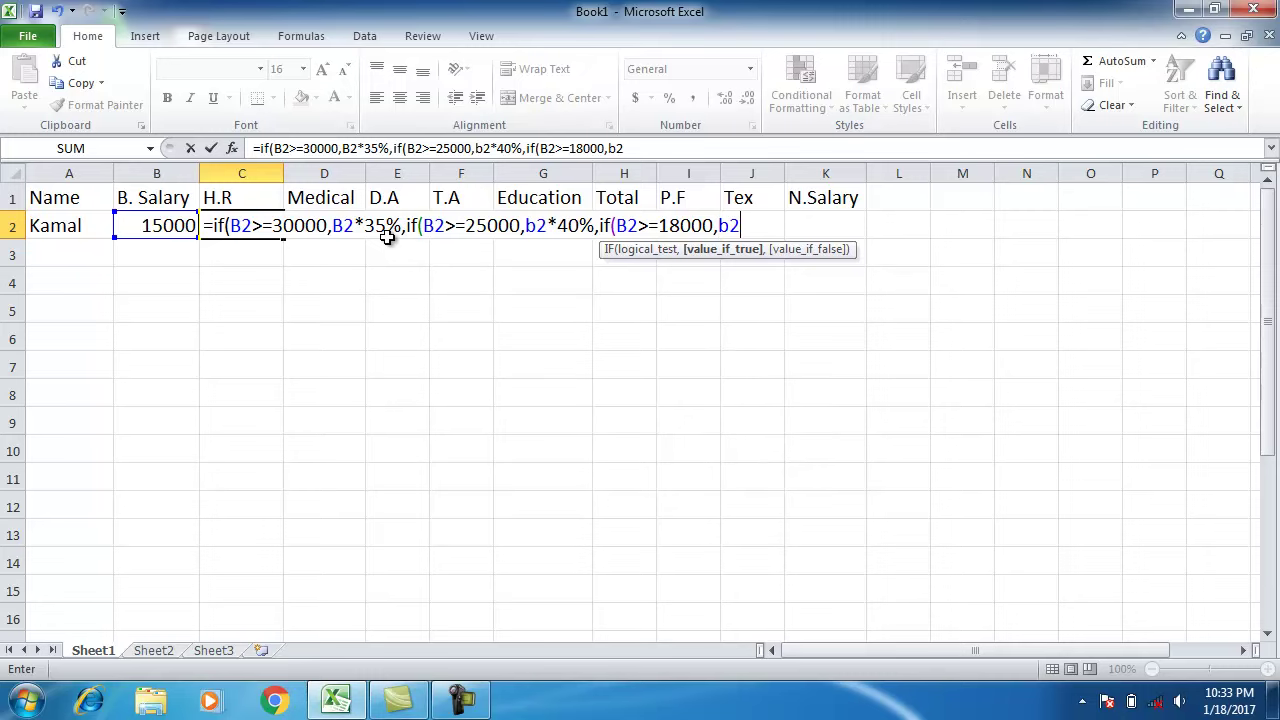
text(*)
text(45%,if)
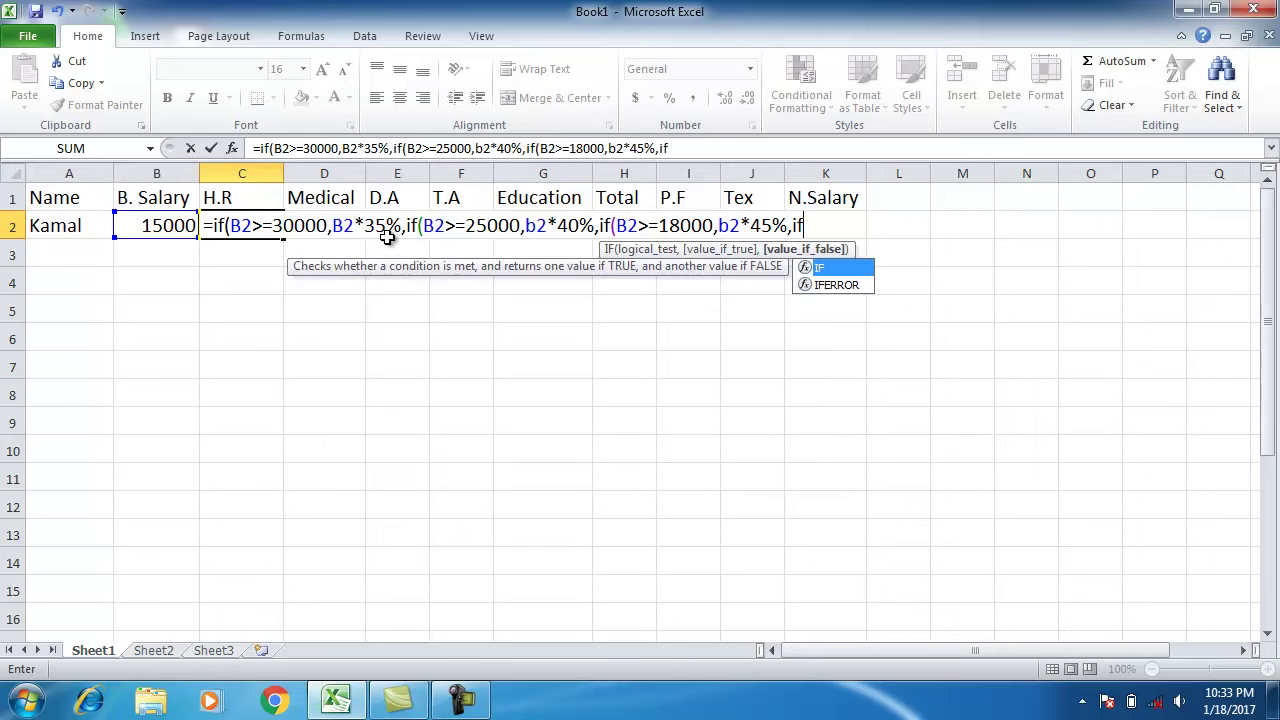
text(()
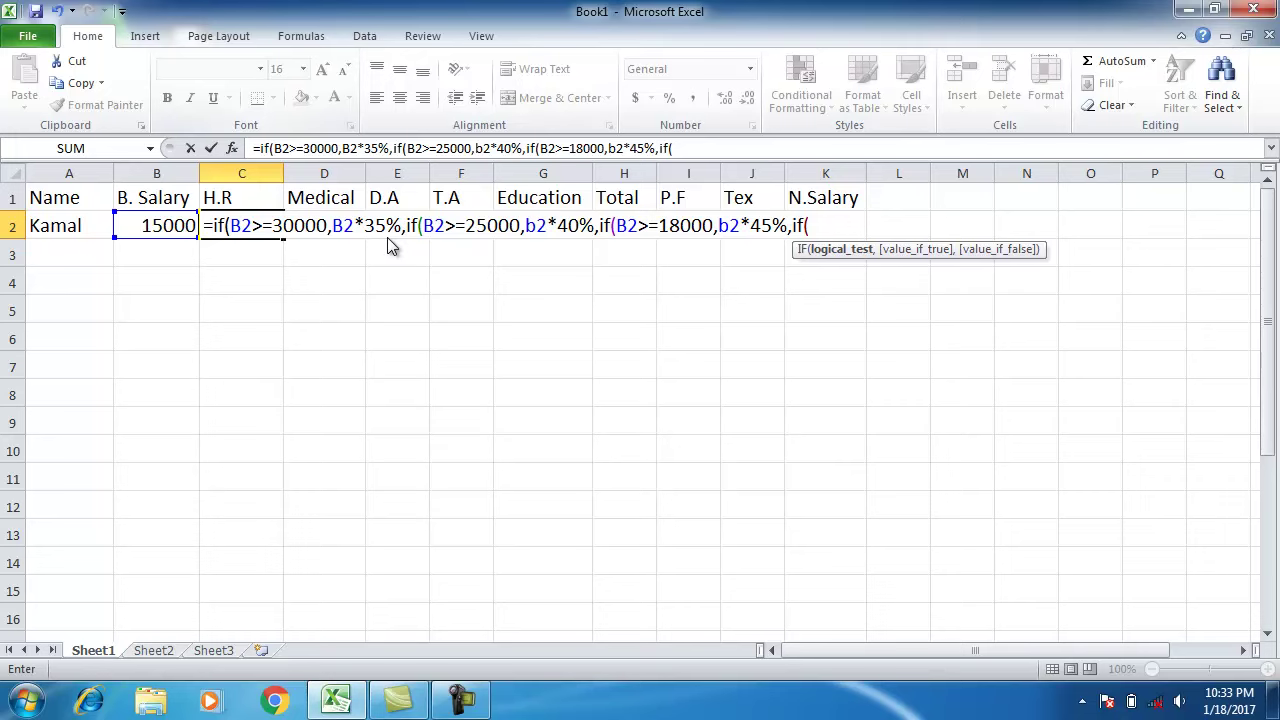
key(Left)
text(>=)
text(80000)
key(BackSpace)
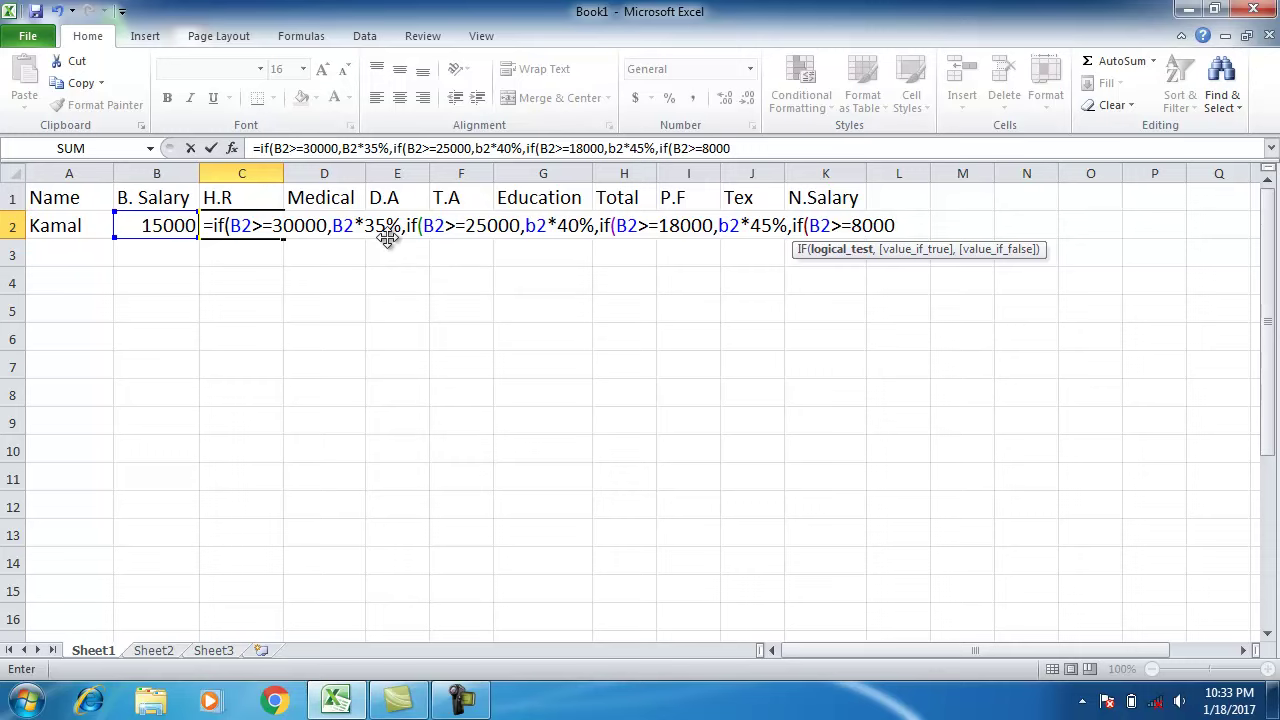
text(,)
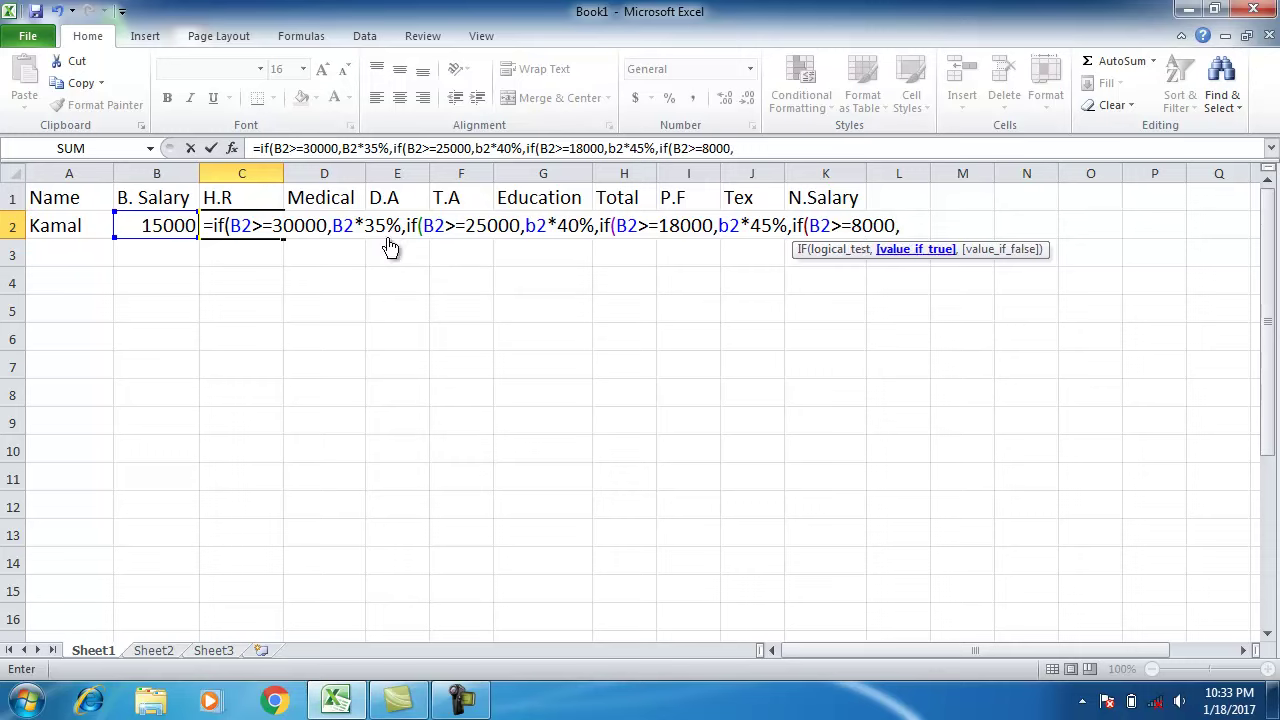
text(b2)
text(*)
text(50%)
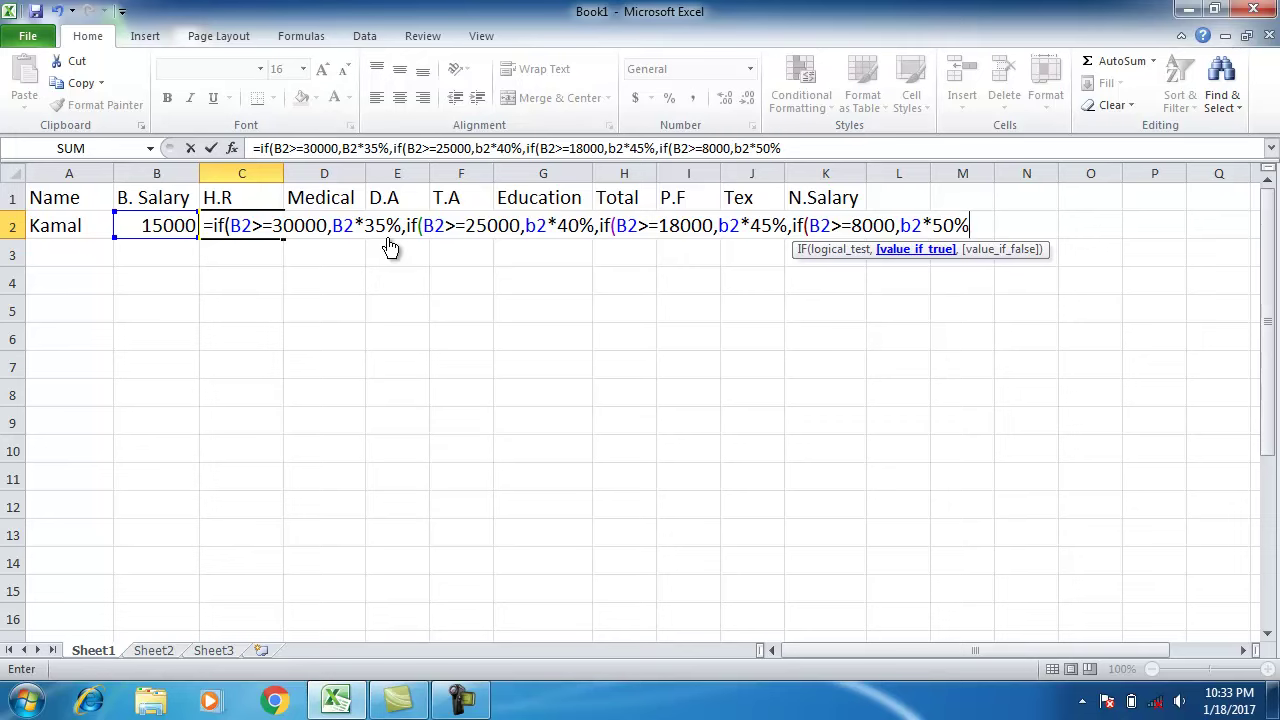
text(,0)
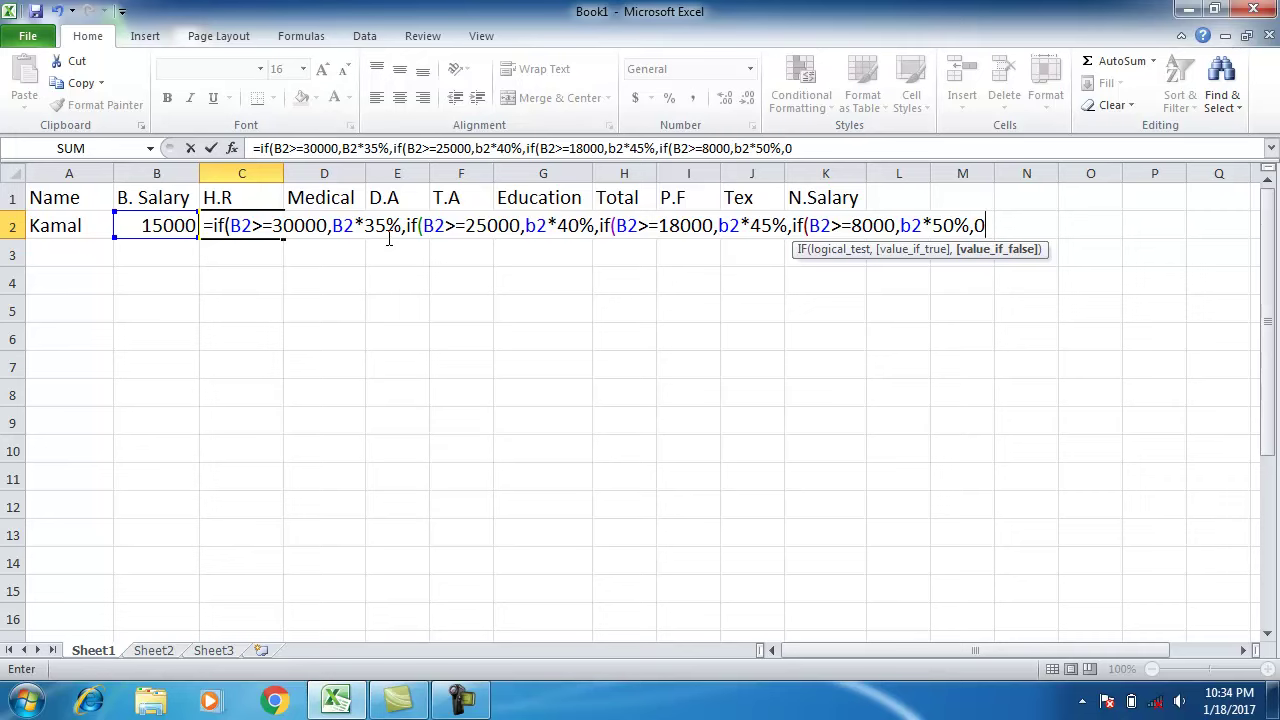
text())))
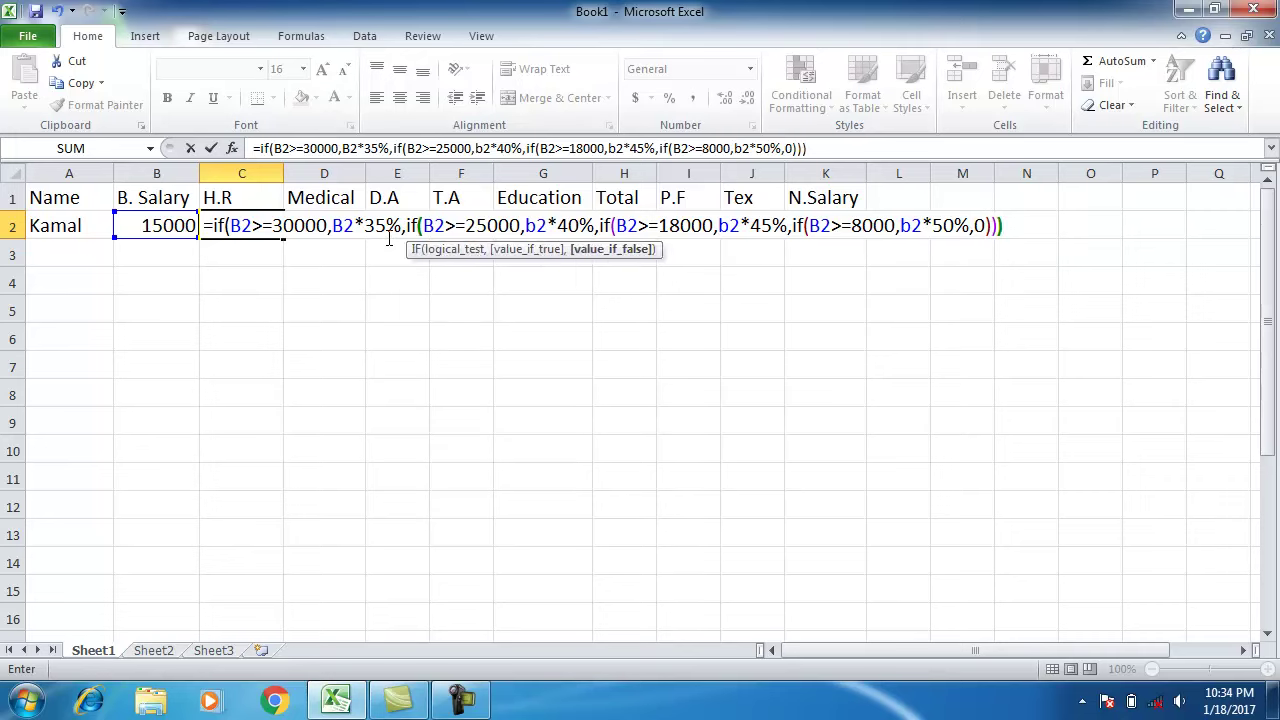
text())
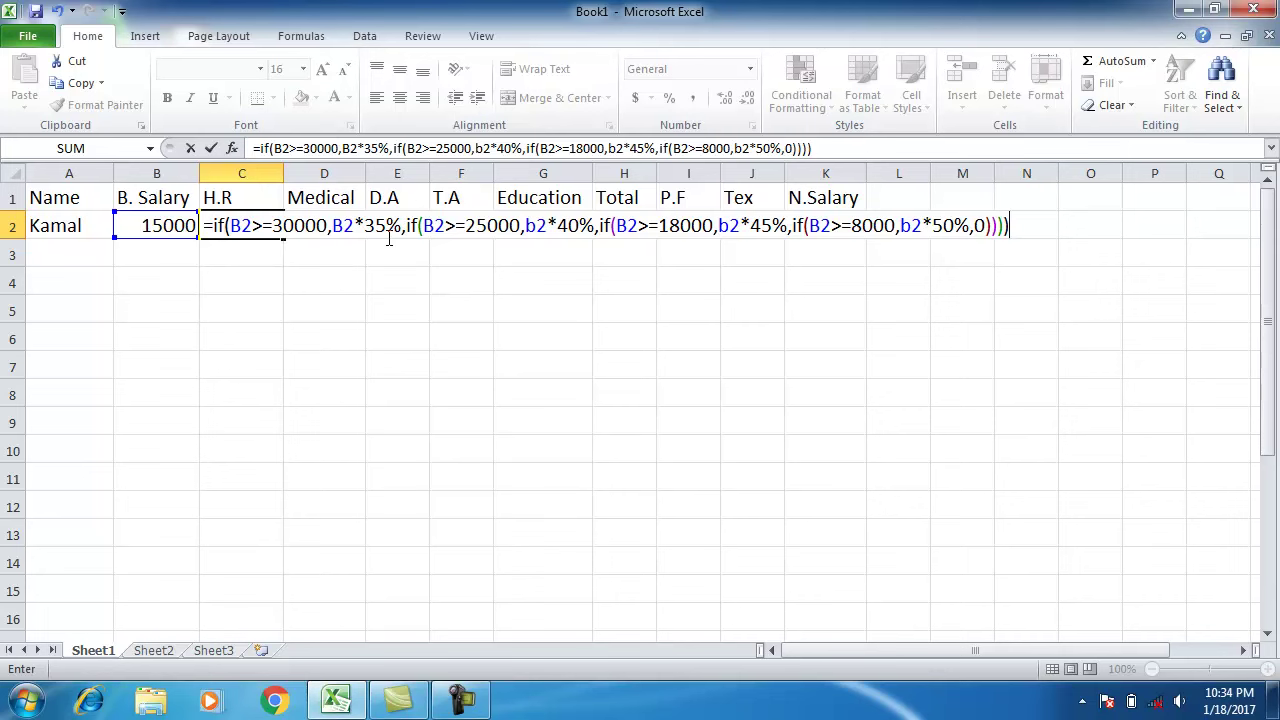
key(Return)
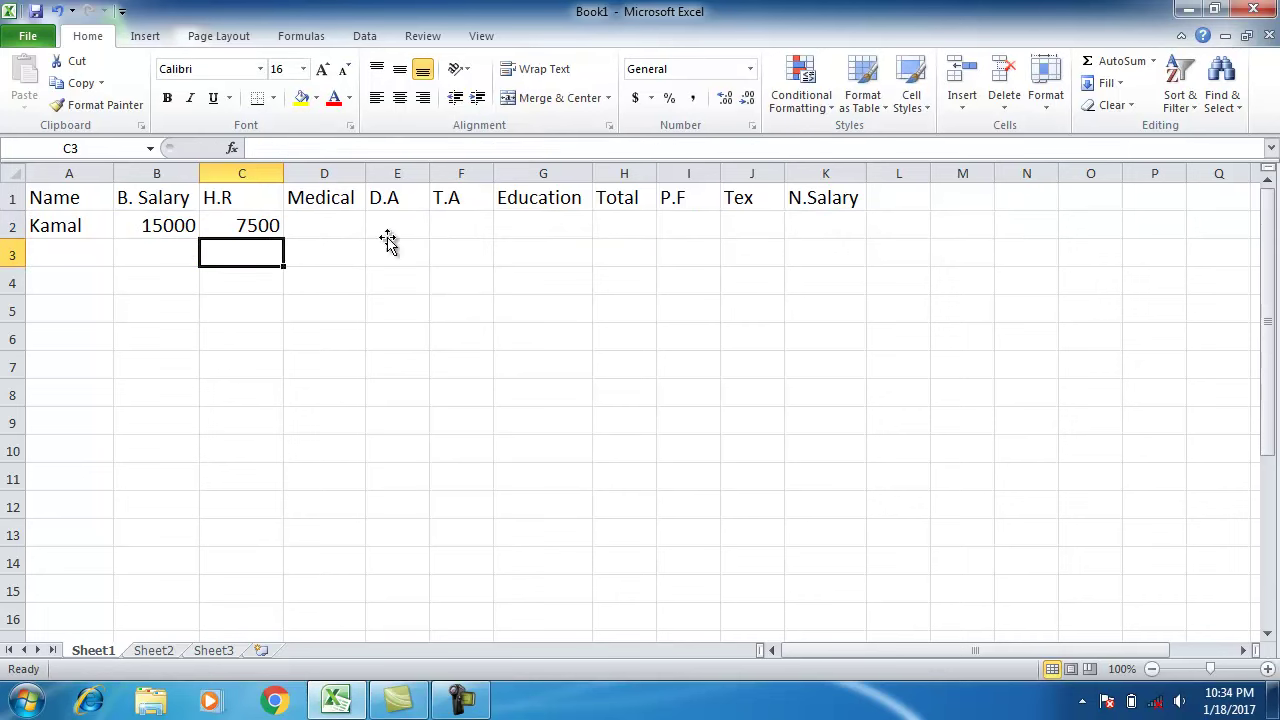
key(Down)
key(Right)
key(Right)
key(Right)
key(Up)
key(Up)
key(Left)
key(Left)
key(Left)
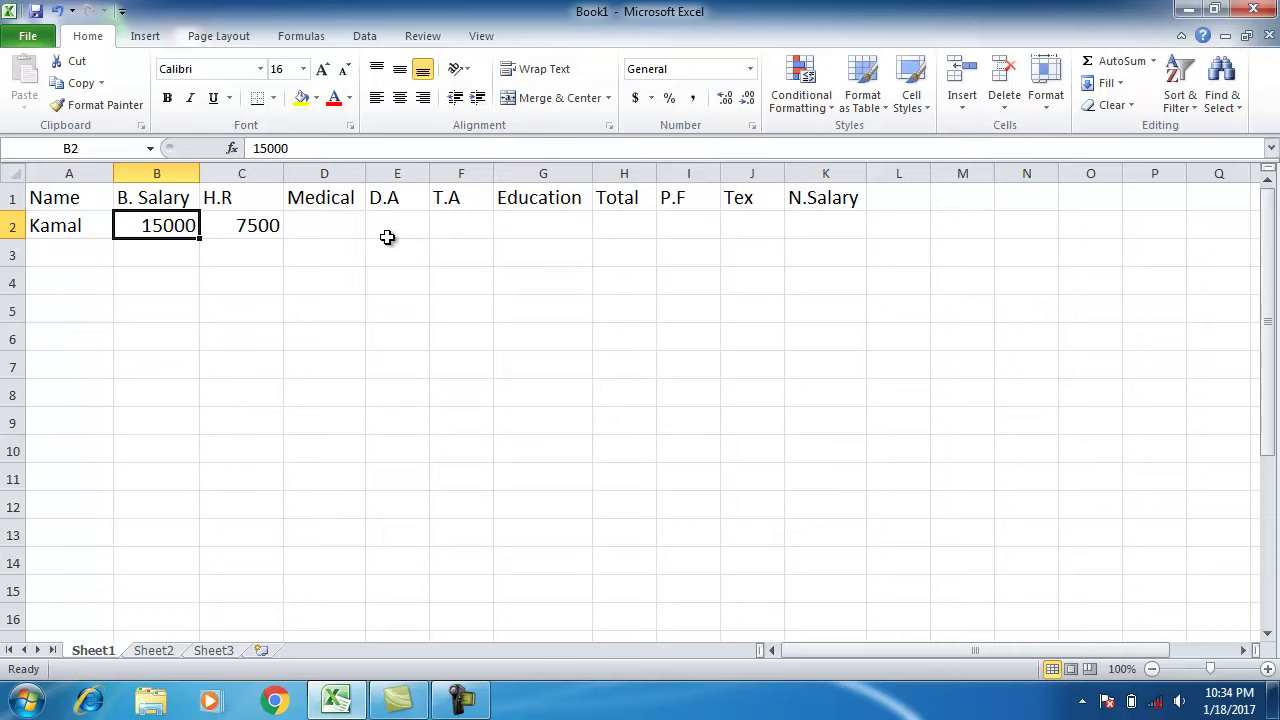
key(Down)
key(Right)
key(Right)
key(Up)
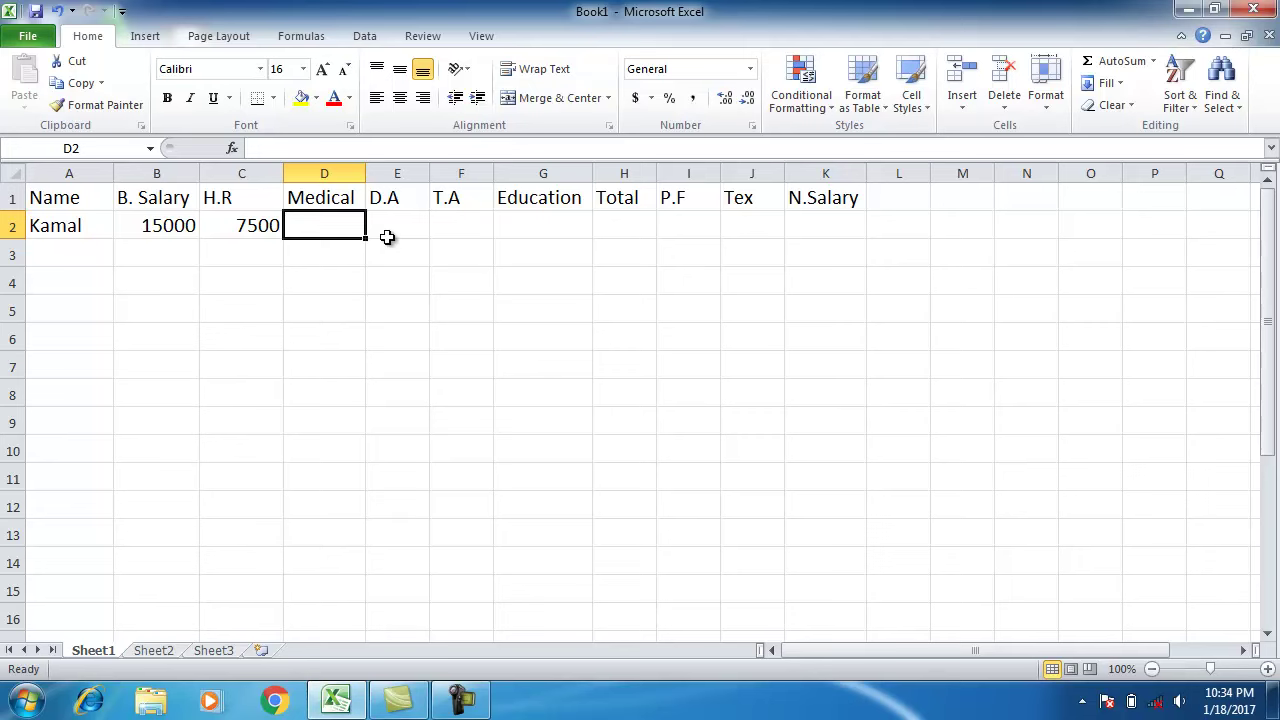
Step: Enter a nested IF in D2 giving Medical 400/450/500/600 for B2 at 30000/25000/18000/8000, else 0
text(=)
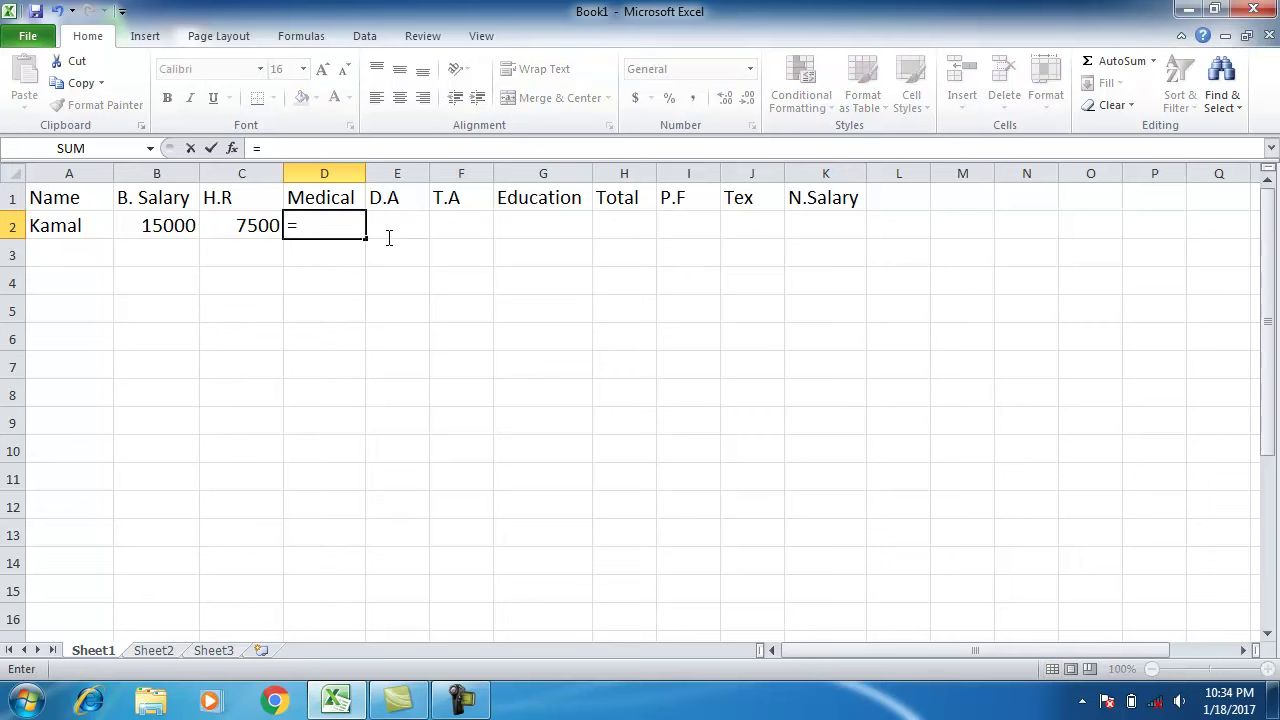
text(if()
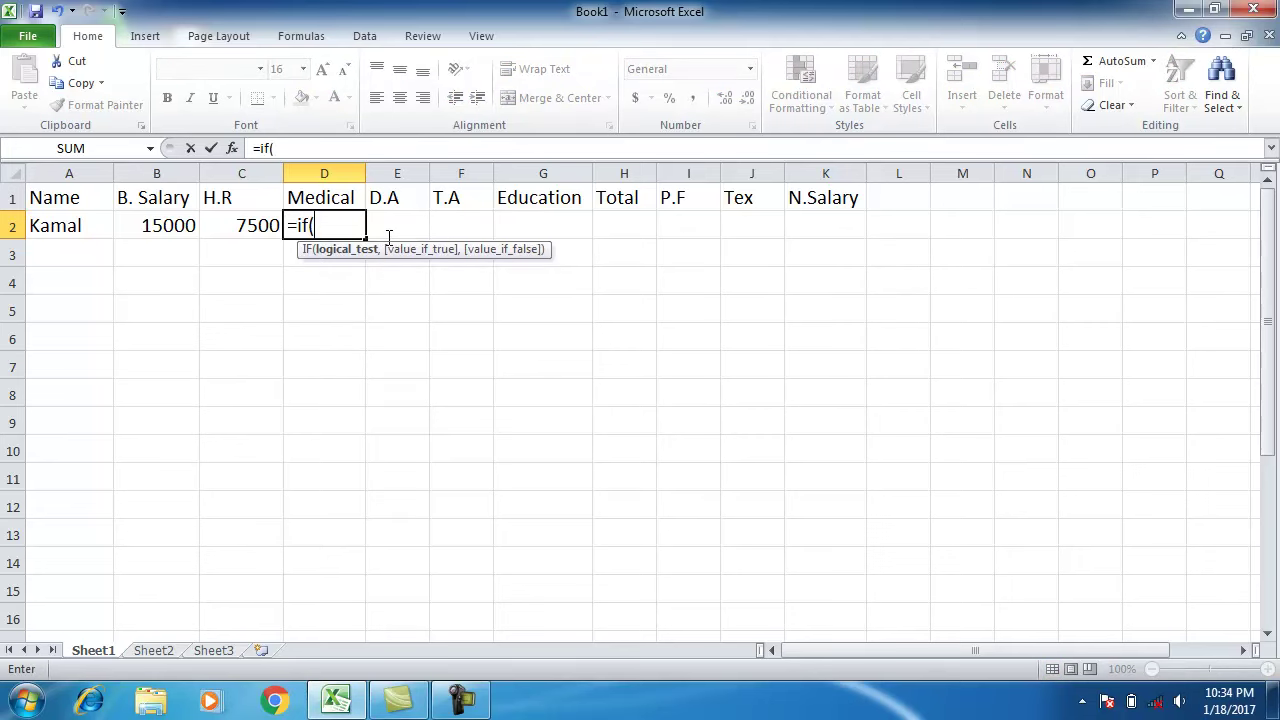
key(Left)
key(Left)
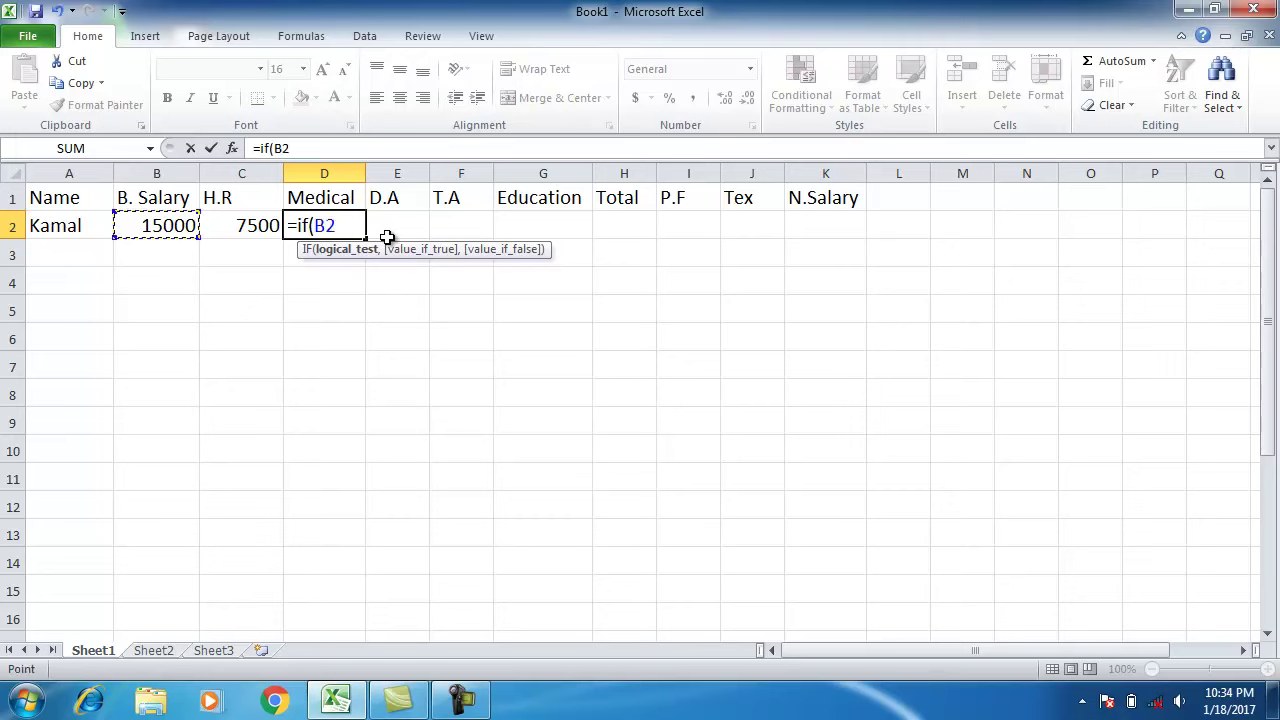
text(>=)
text(30000)
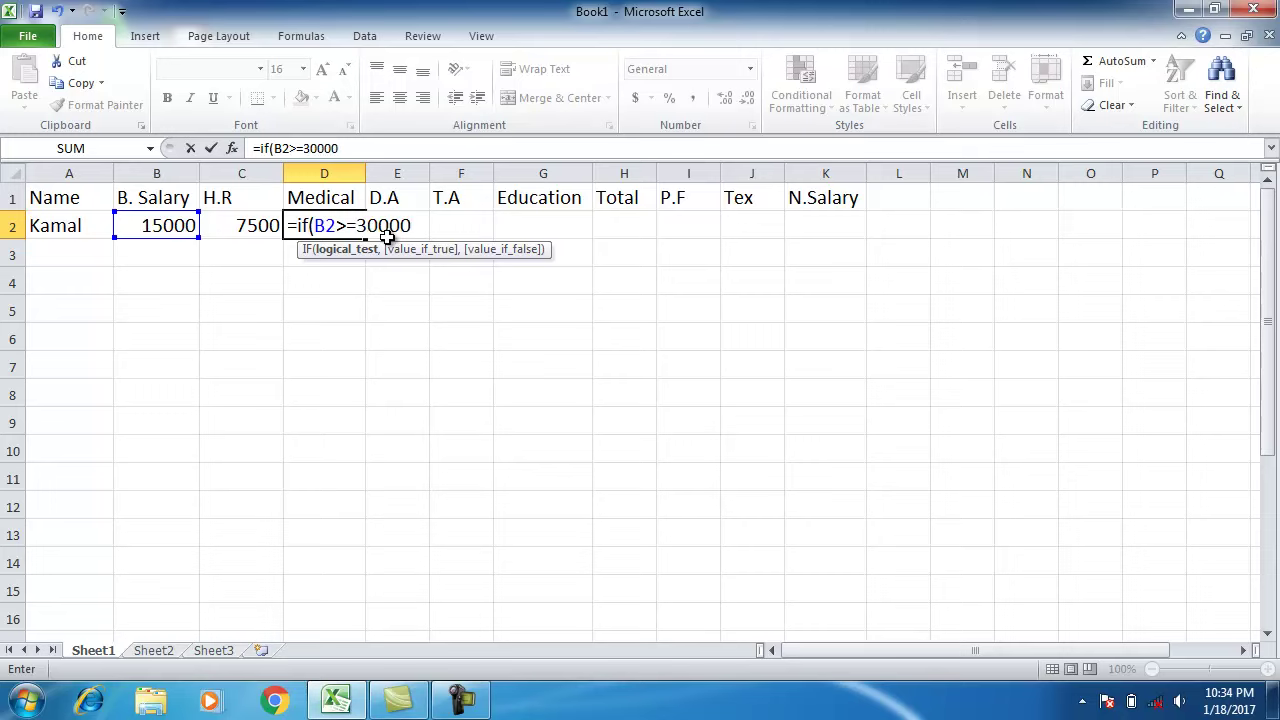
text(,400)
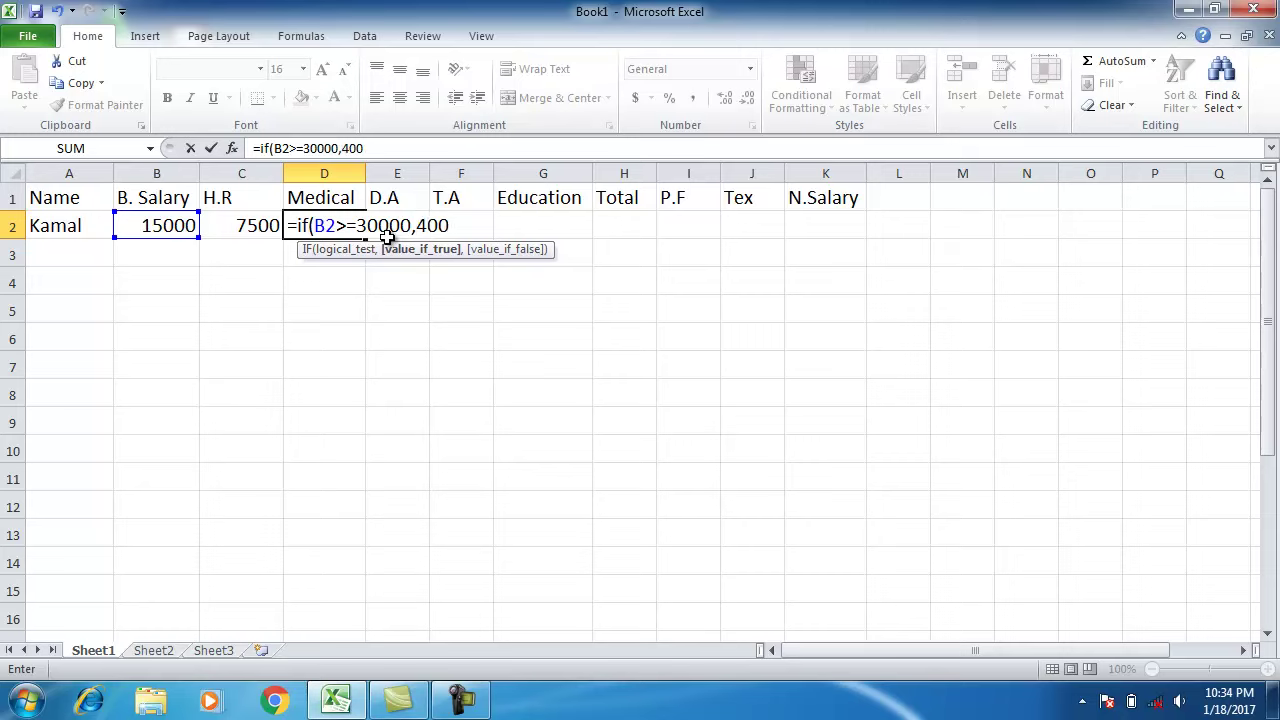
text(,if)
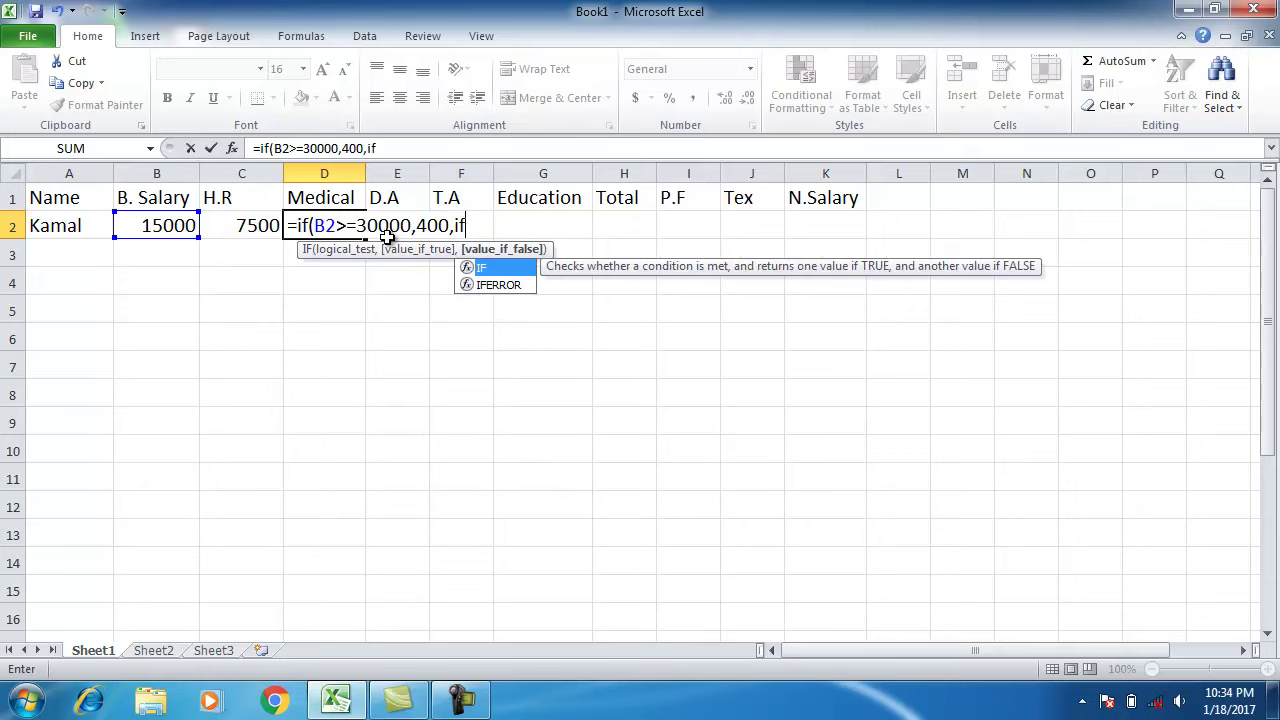
text((B2)
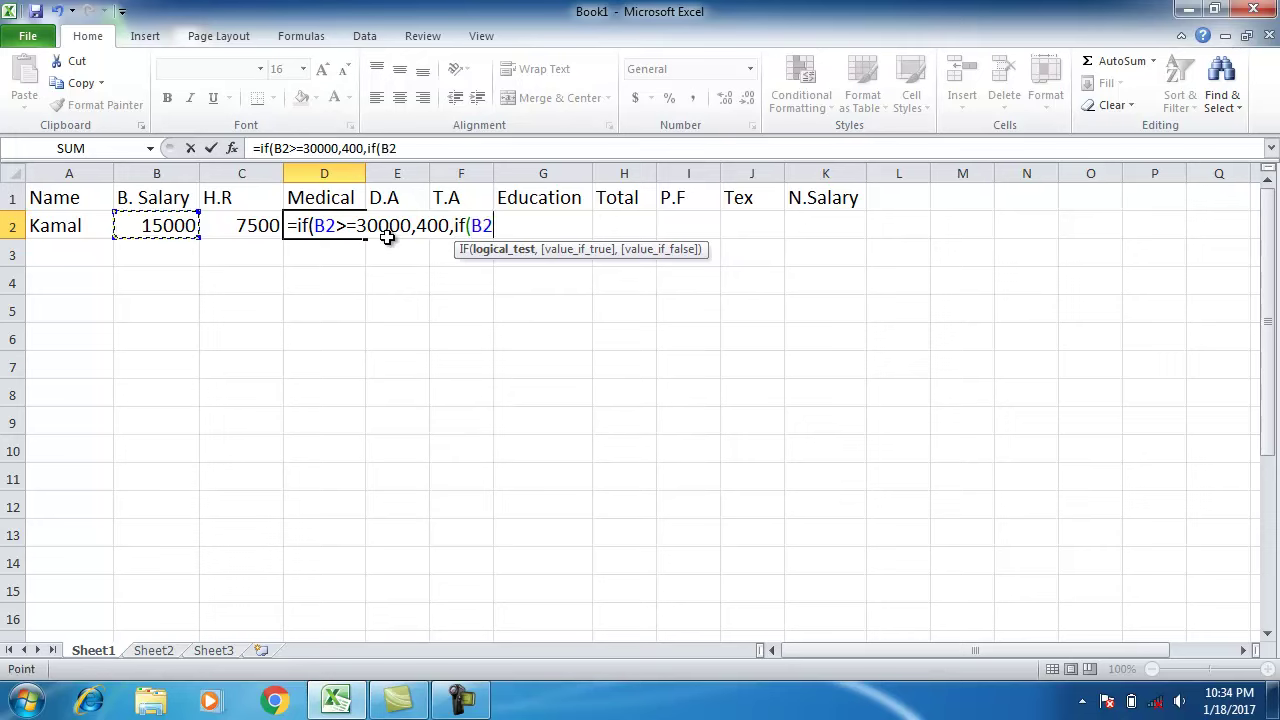
text(>=)
text(25000)
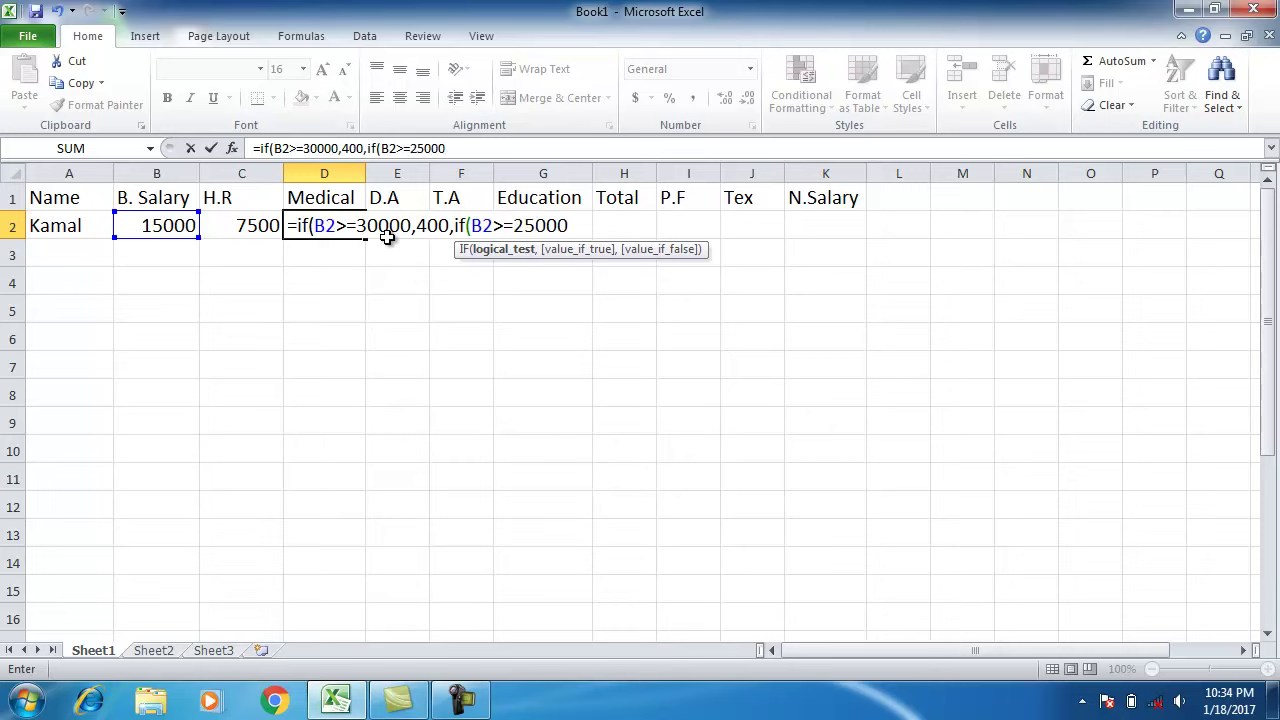
text(,)
text(450)
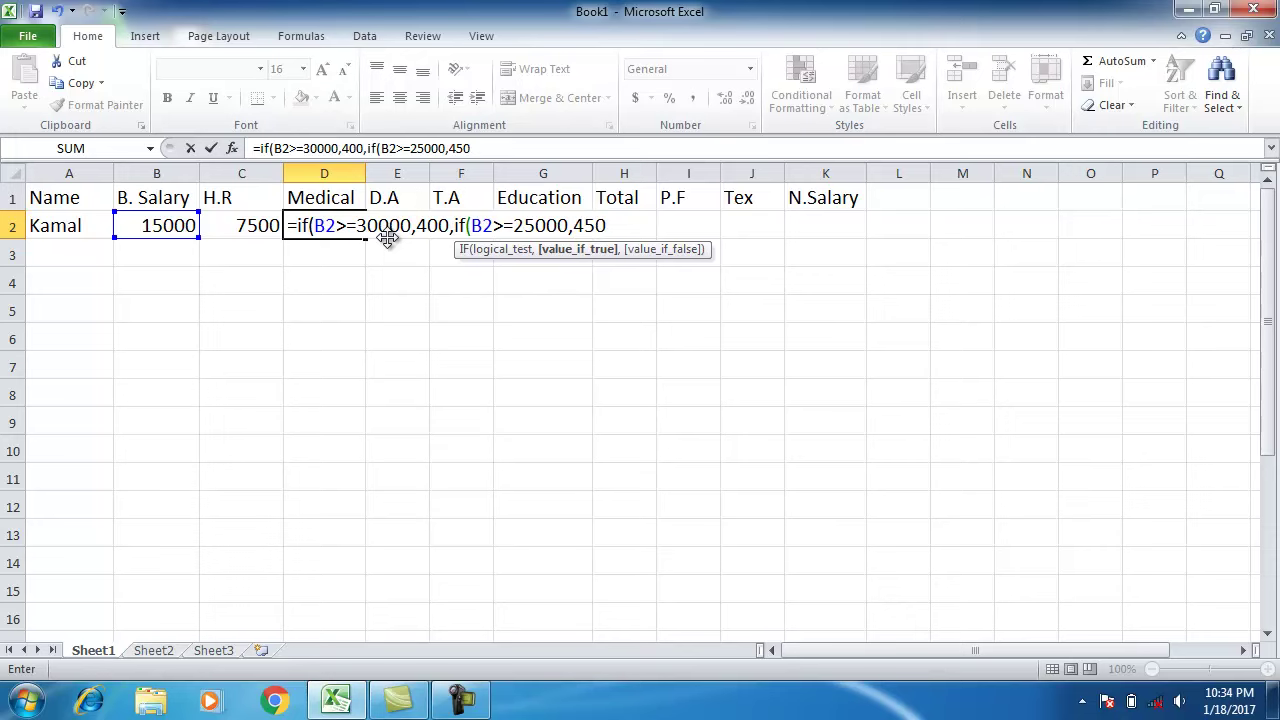
text(,if)
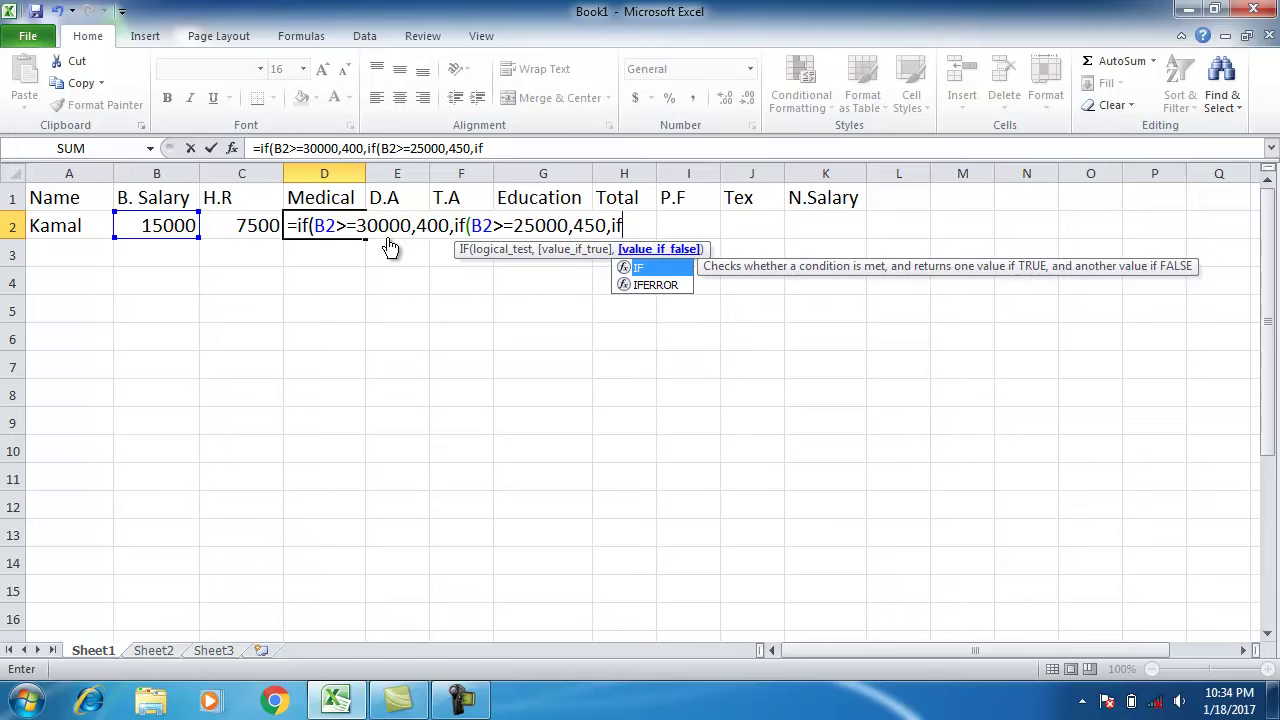
text(()
key(Left)
key(Left)
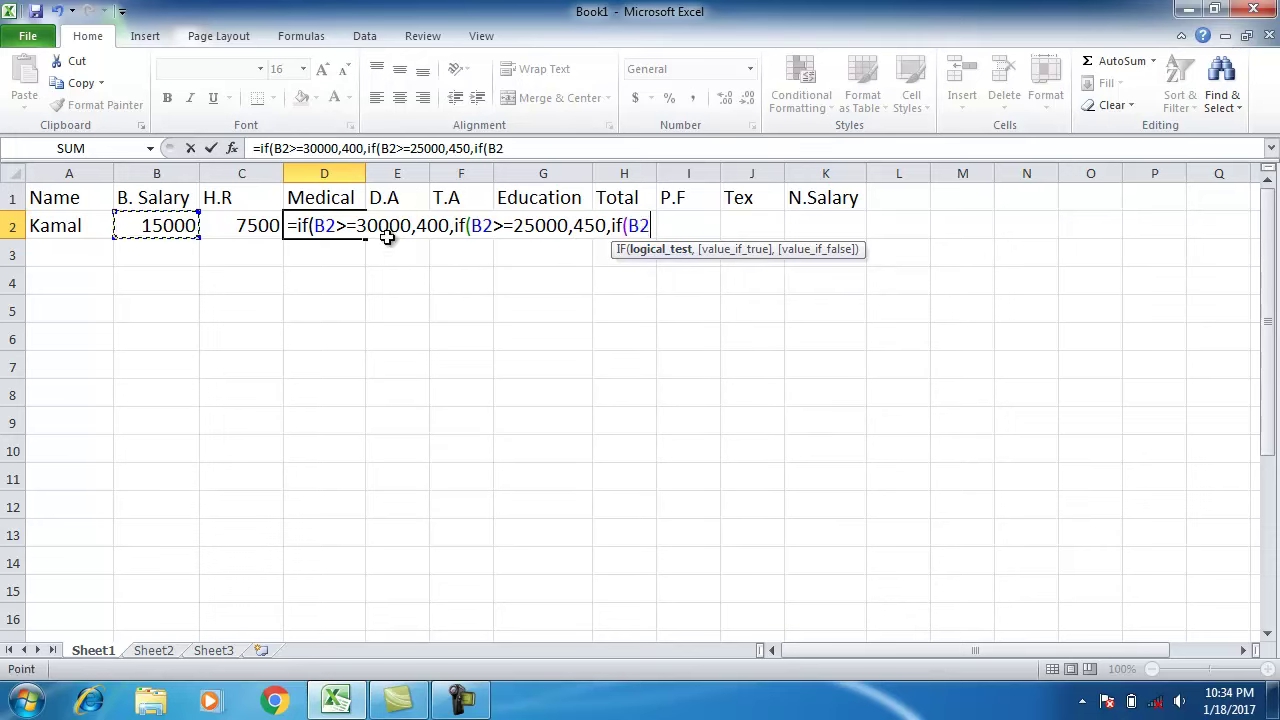
text(>=)
text(1)
text(888)
key(BackSpace)
key(BackSpace)
text(000,)
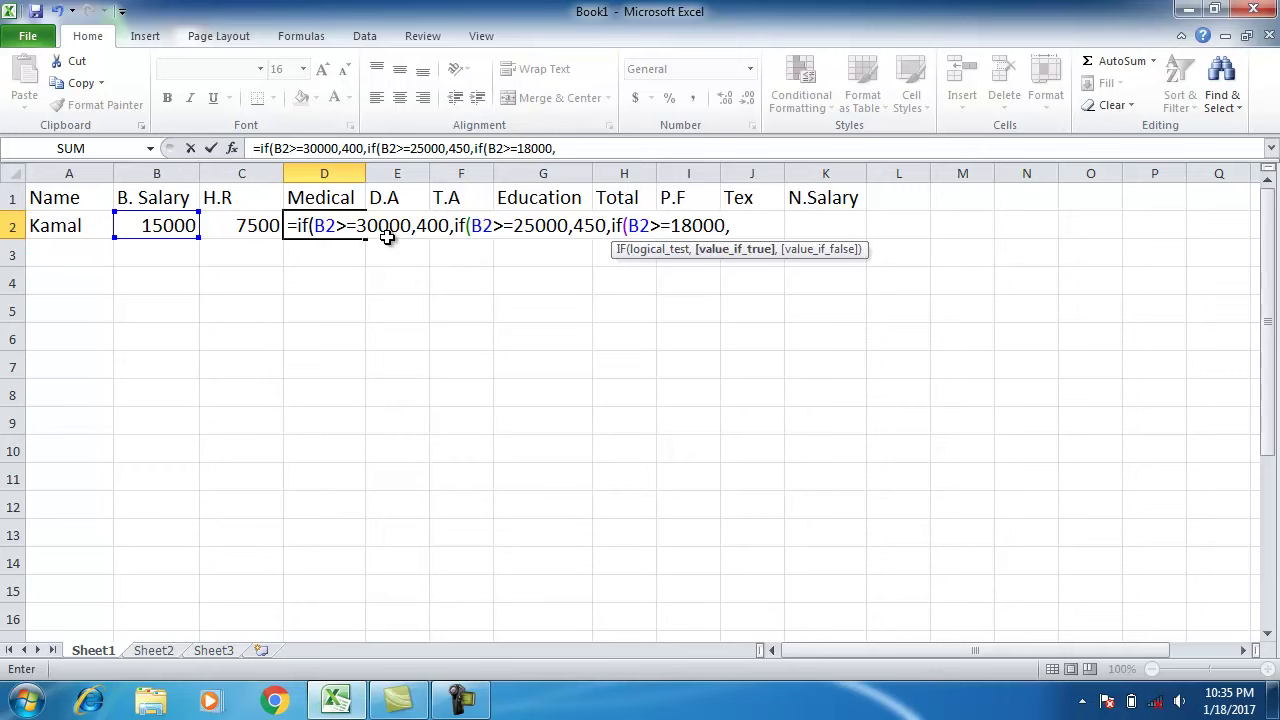
text(500)
text(,if)
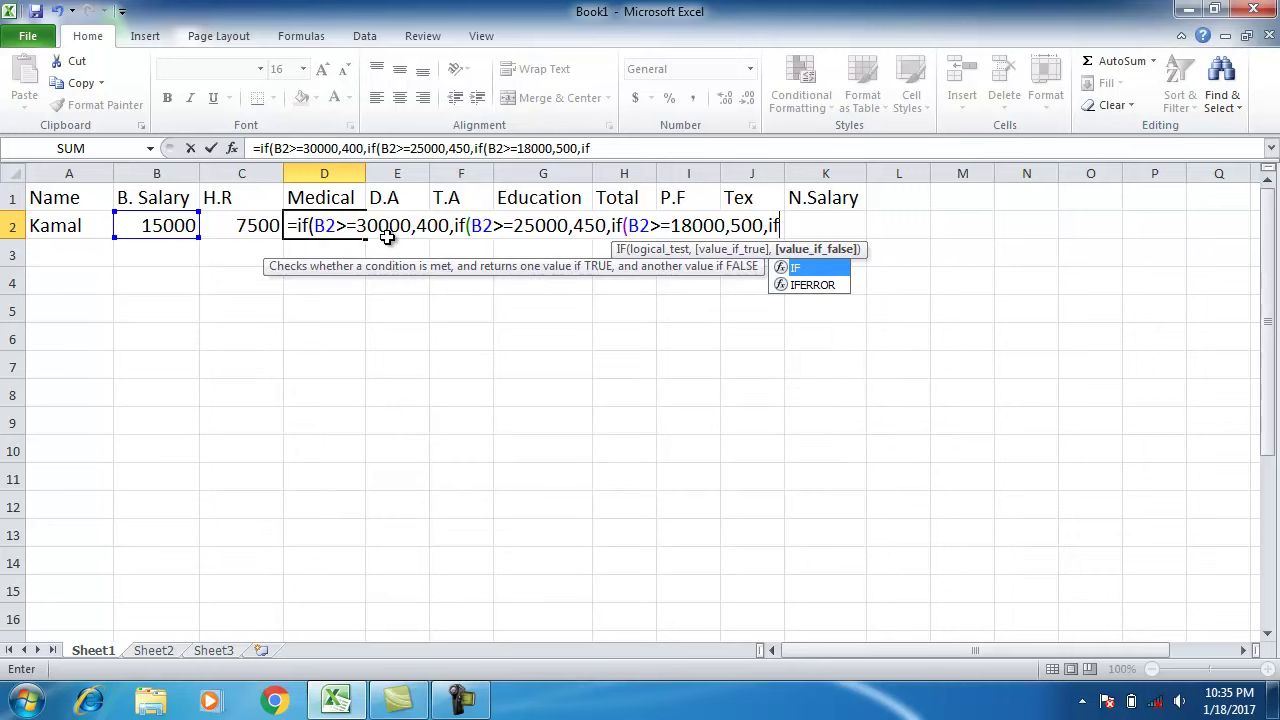
text(()
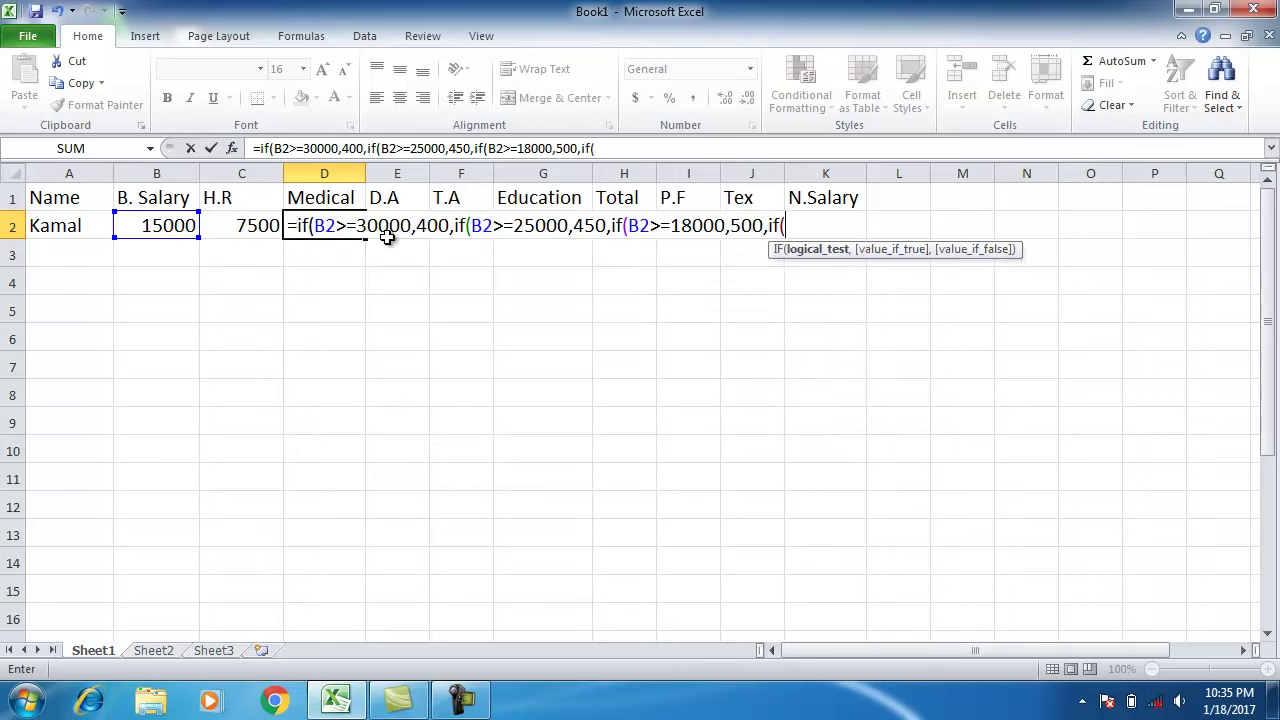
text(B2>=)
text(8000,)
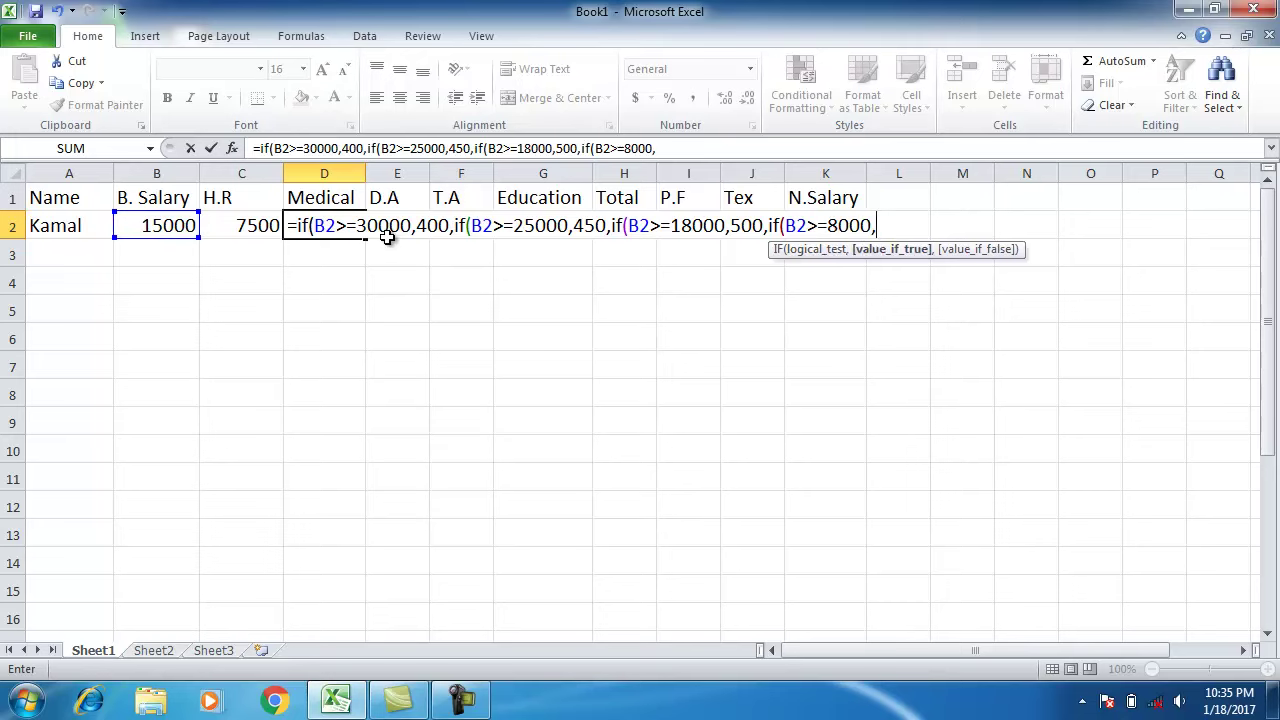
text(66)
key(BackSpace)
text(00)
text(,)
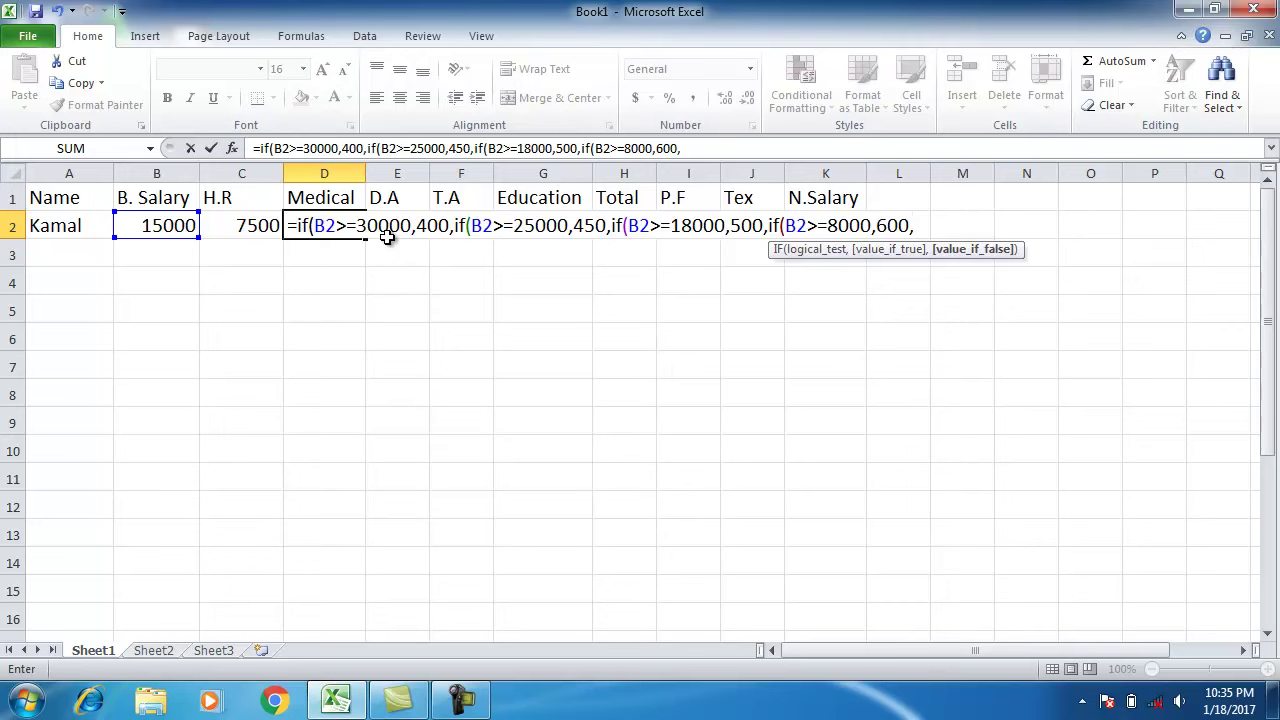
text(0)
text())))
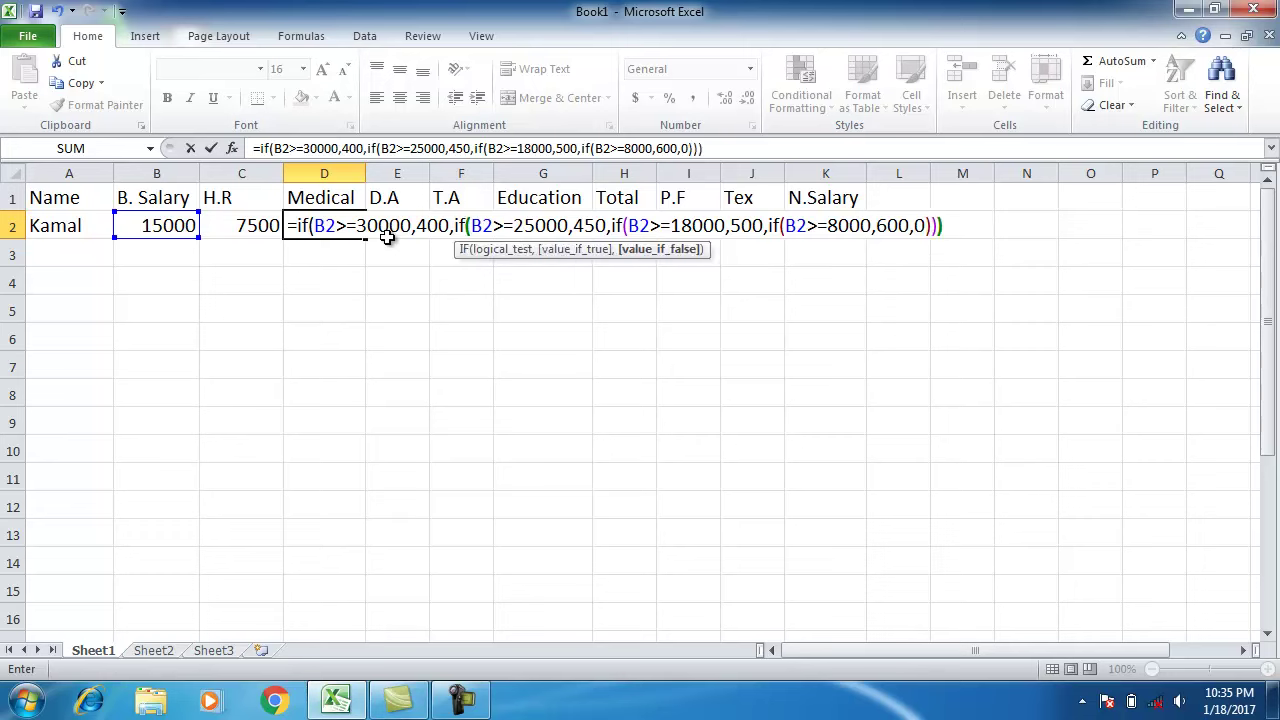
text())
key(Return)
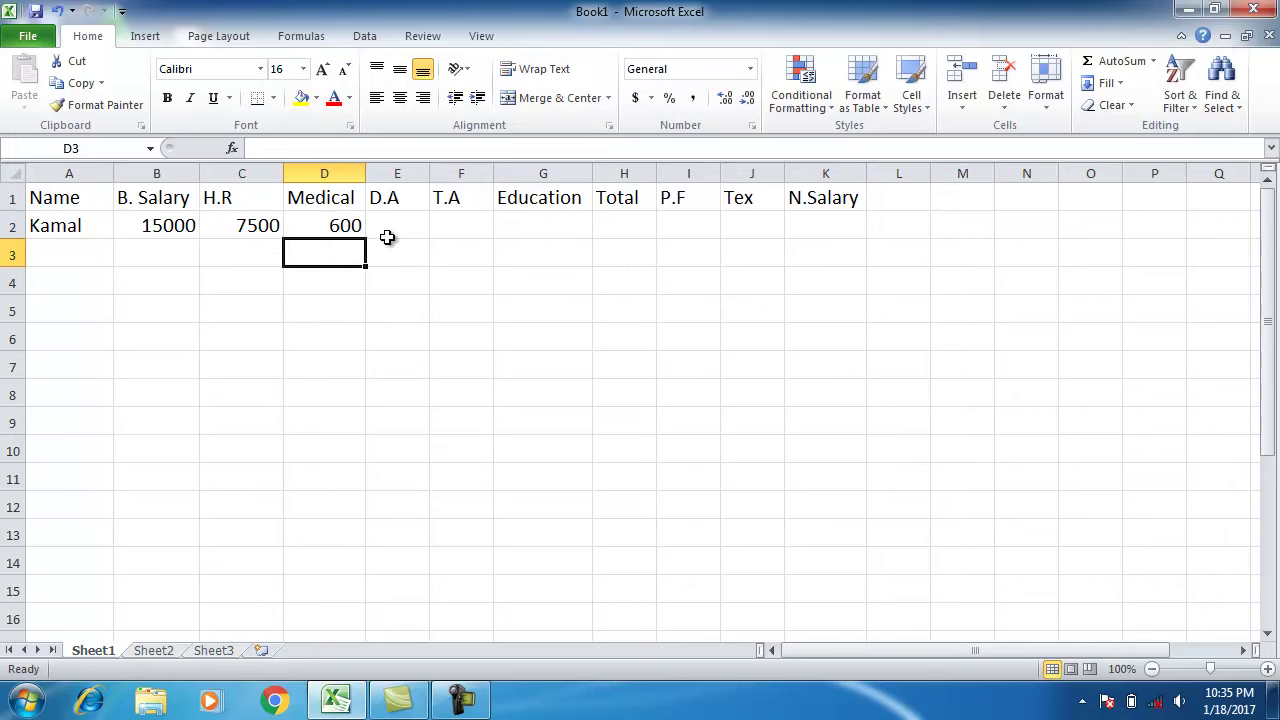
Step: Enter =IF(B2>=8000,700,0) in E2 so D.A shows 700
click(387, 237)
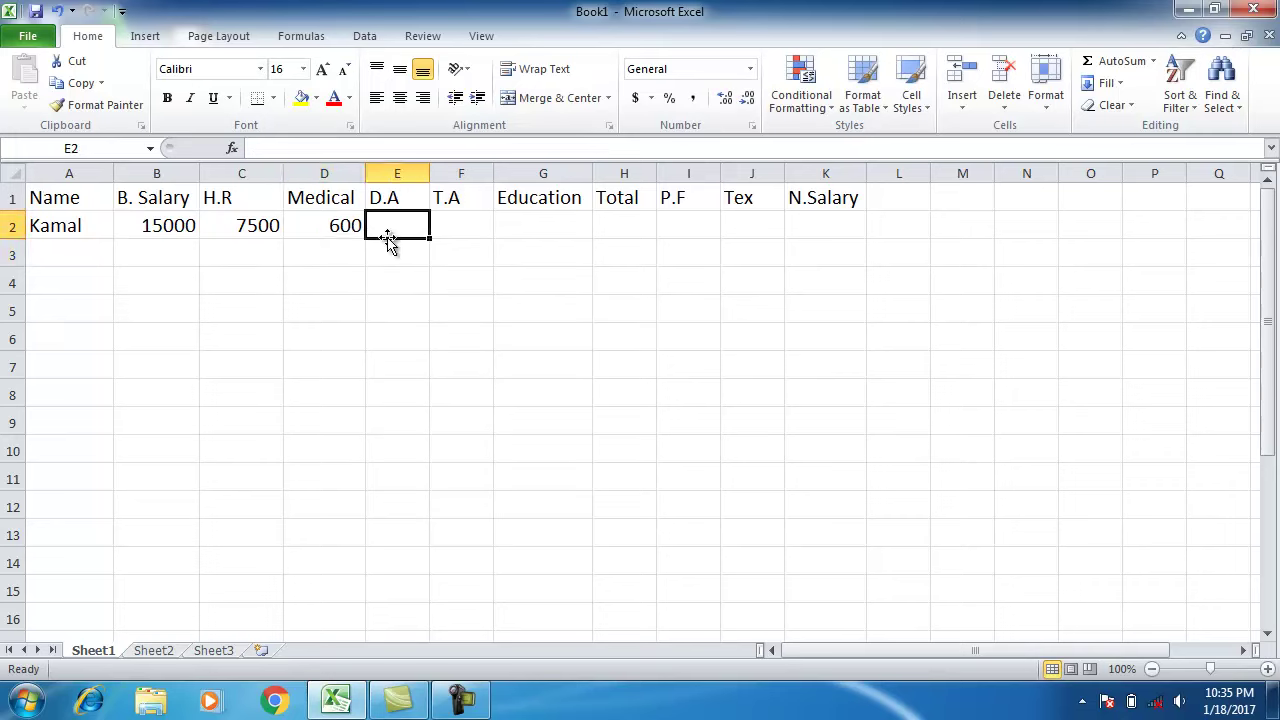
text(=)
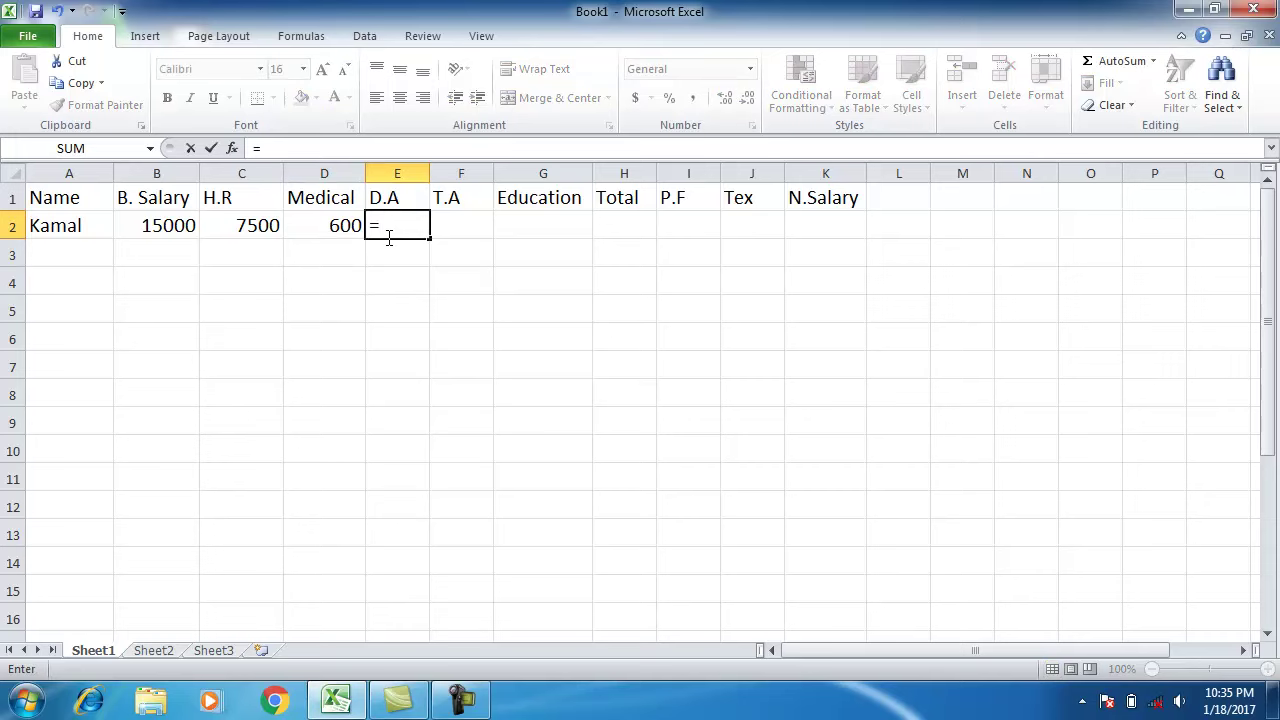
text(if)
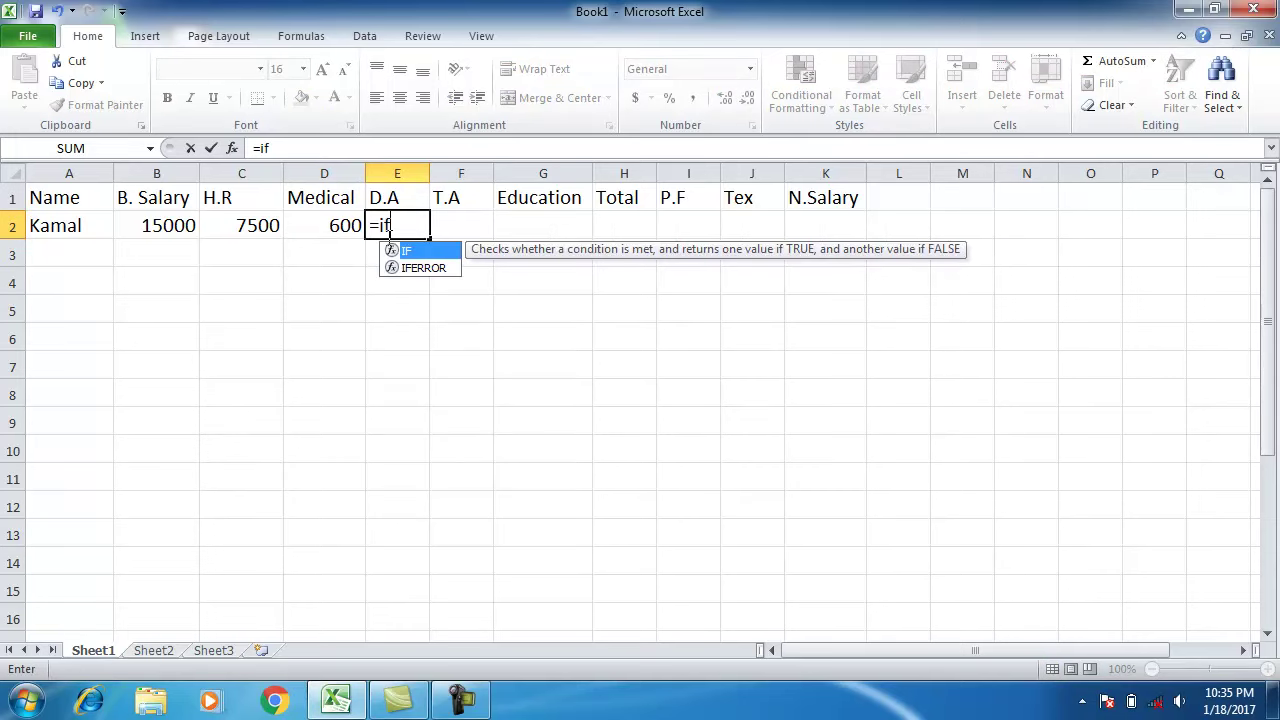
text(()
key(Left)
key(Left)
key(Left)
text(>=)
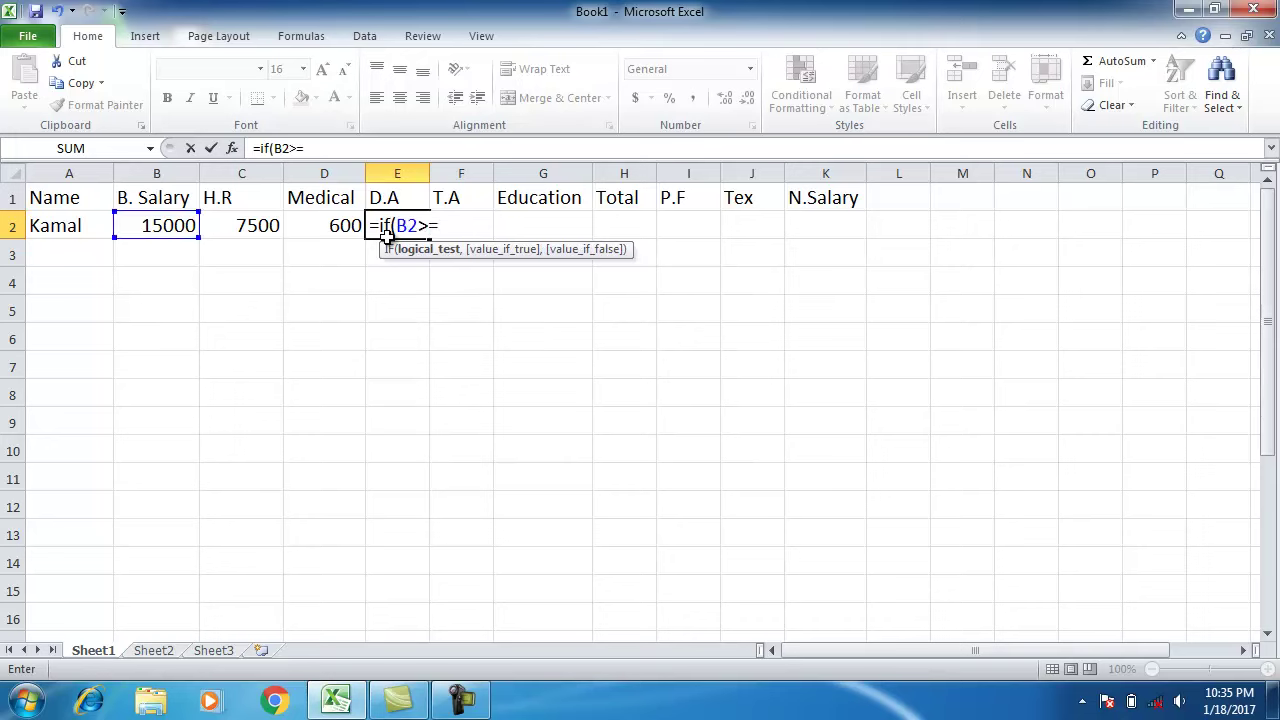
text(8000)
text(,)
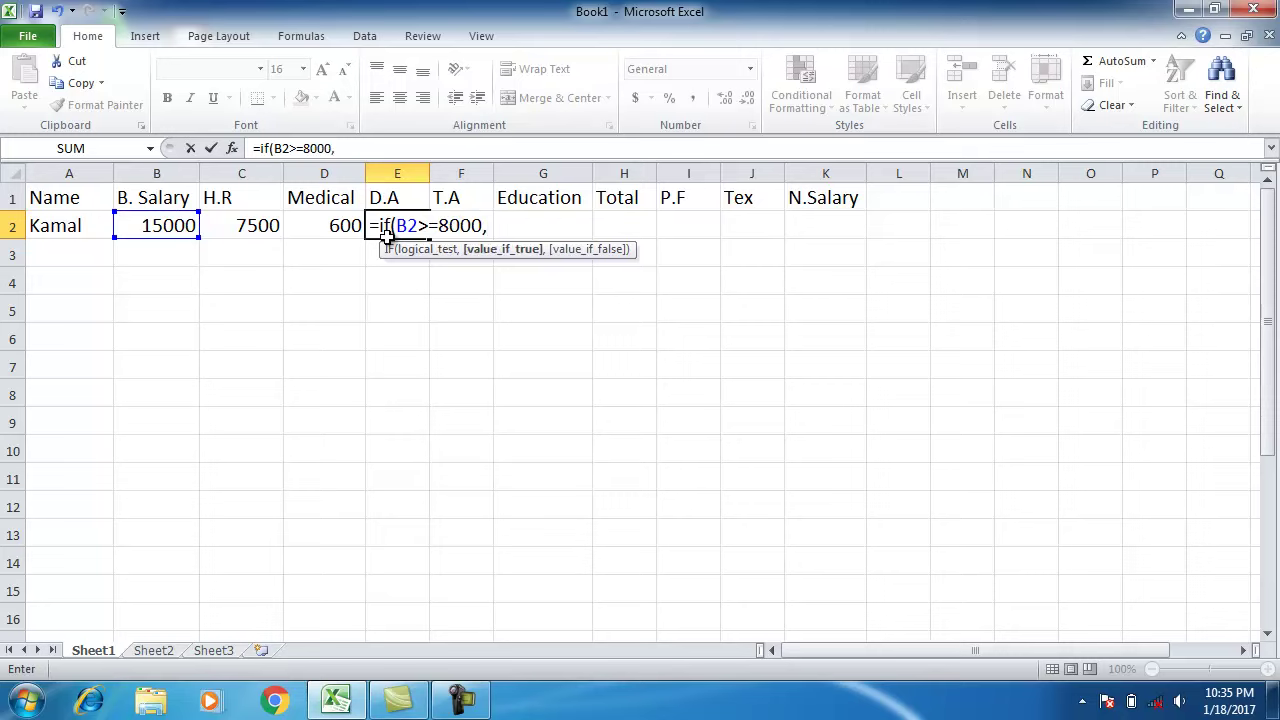
text(7)
text(00,)
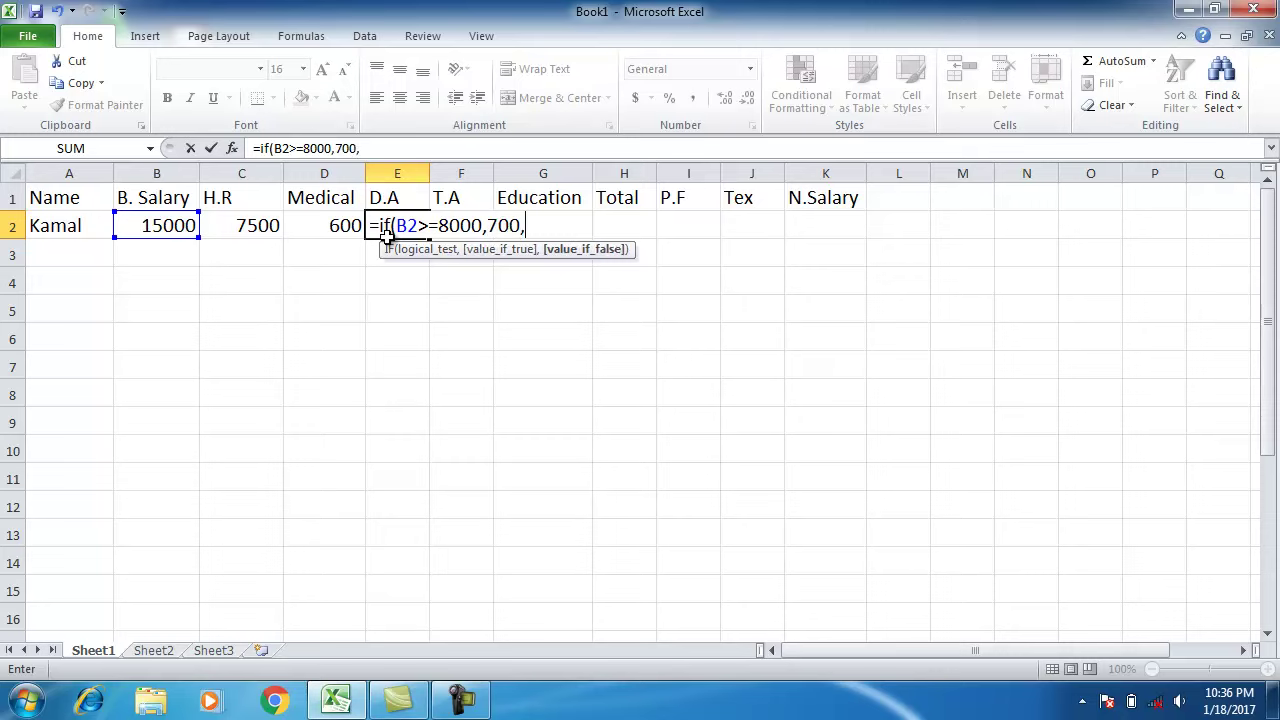
text(0)
text())
key(Return)
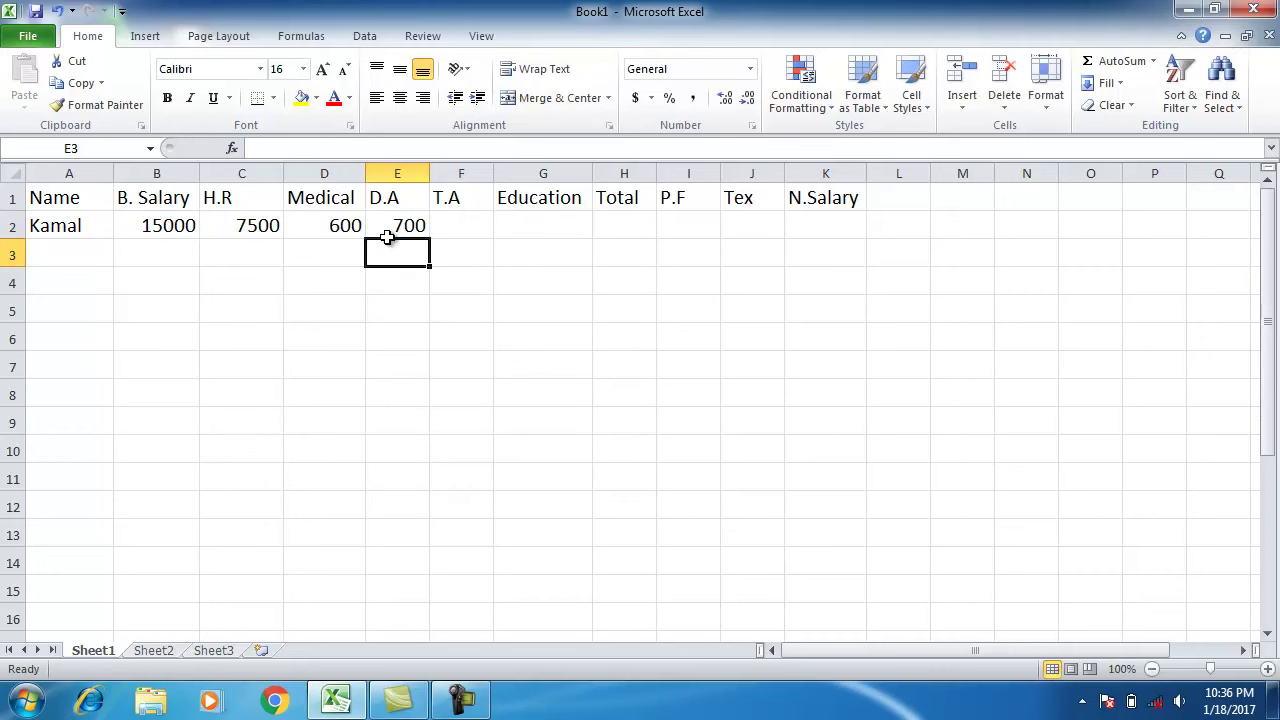
key(Up)
key(Right)
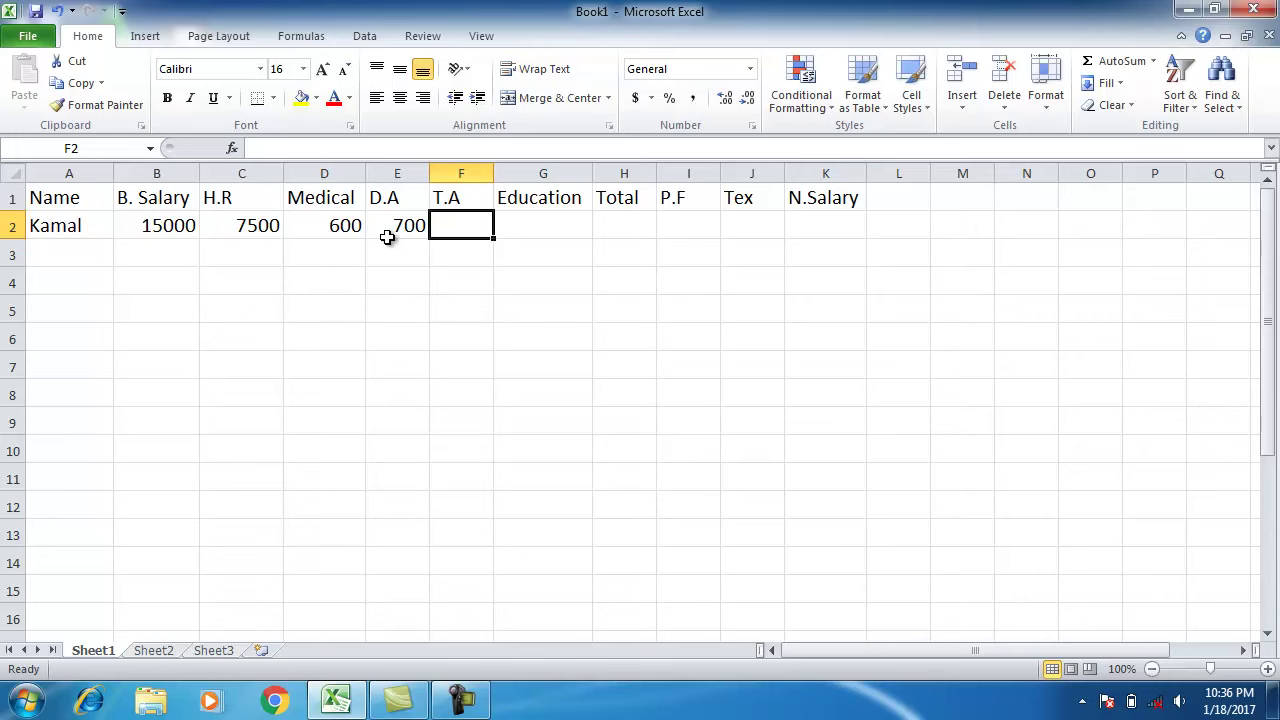
Step: Enter =IF(B2<=18000,B2*0%,IF(B2>18000,B2*5%)) in F2 so T.A shows 0
text(=if)
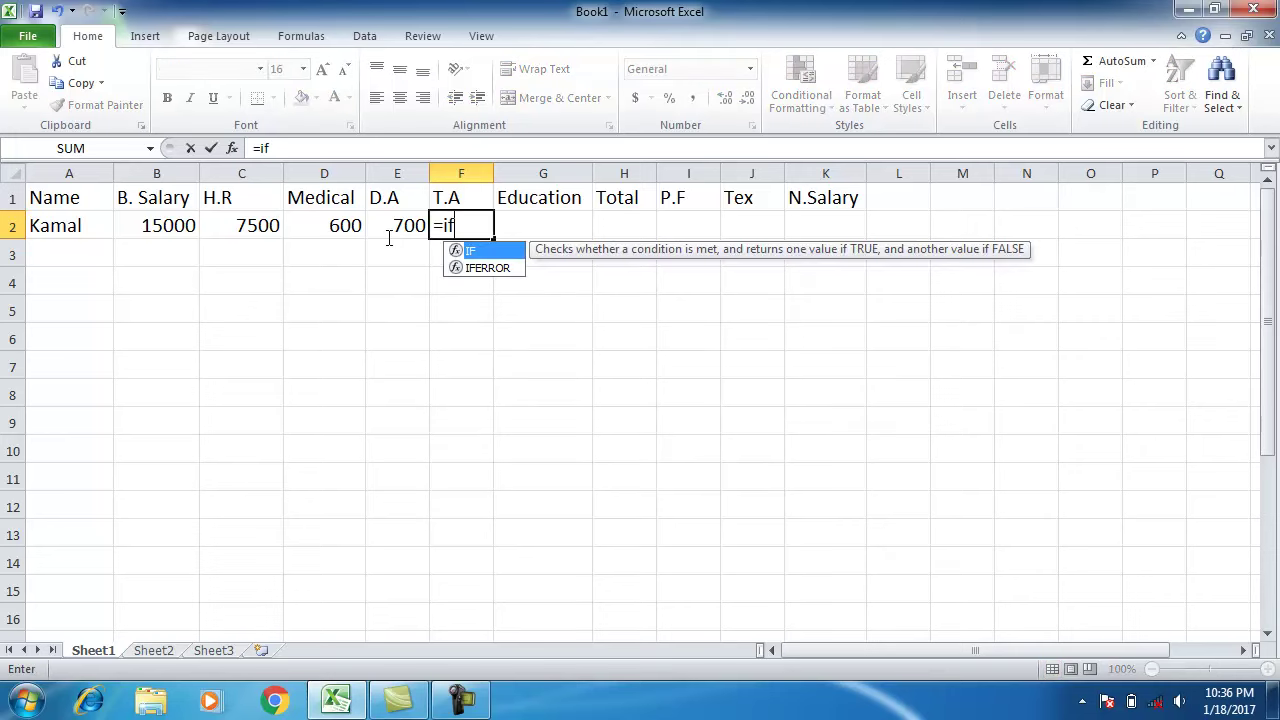
text(()
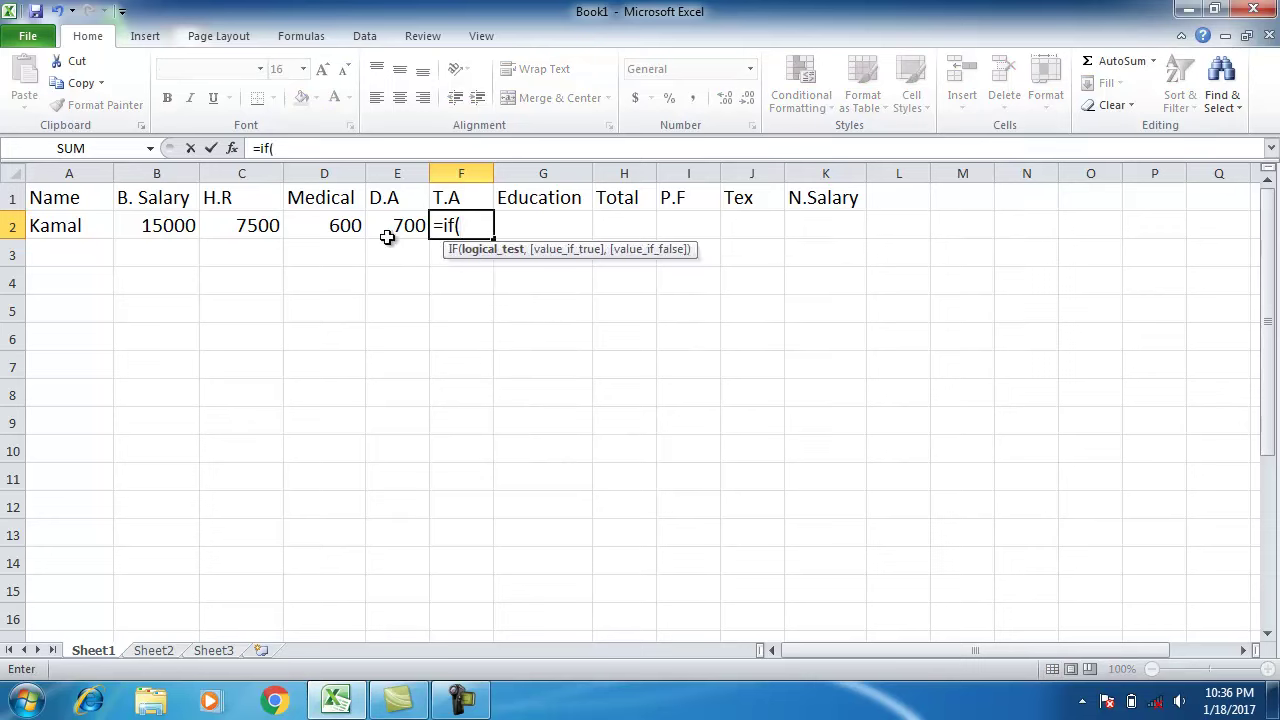
key(Left)
key(Left)
key(Left)
text(<=1)
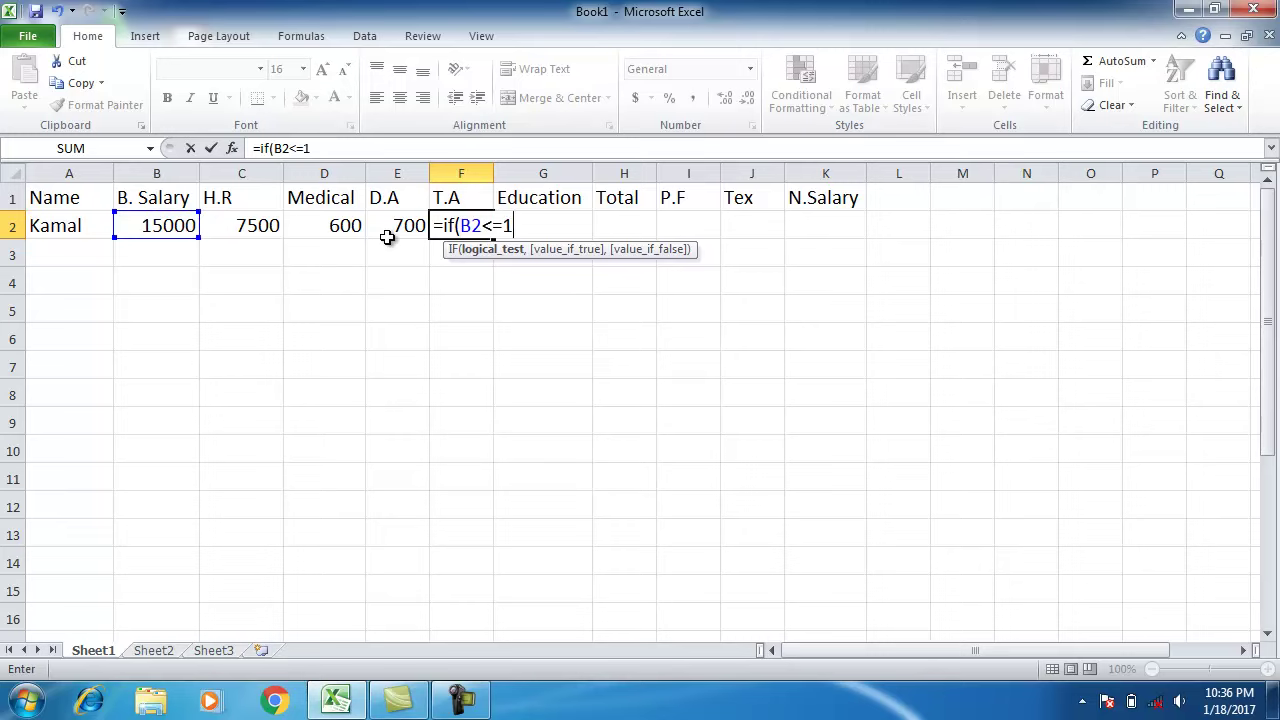
text(8000,)
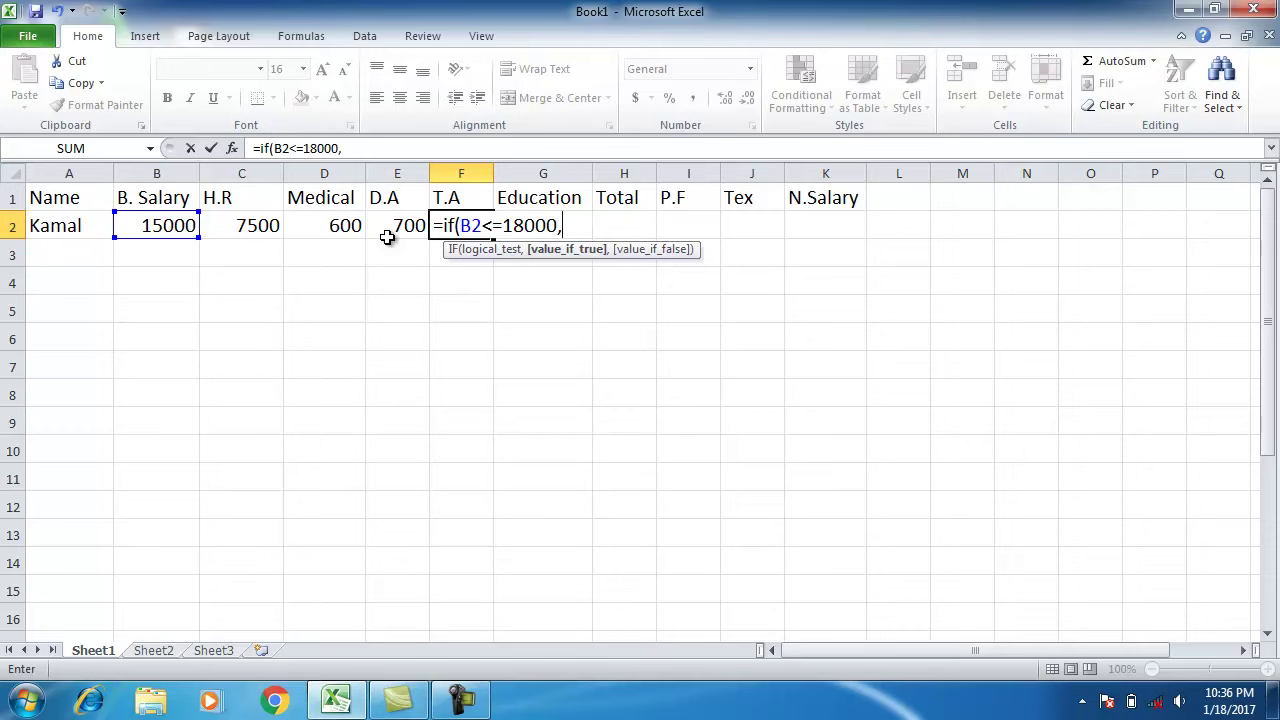
text(b2)
text(*0%)
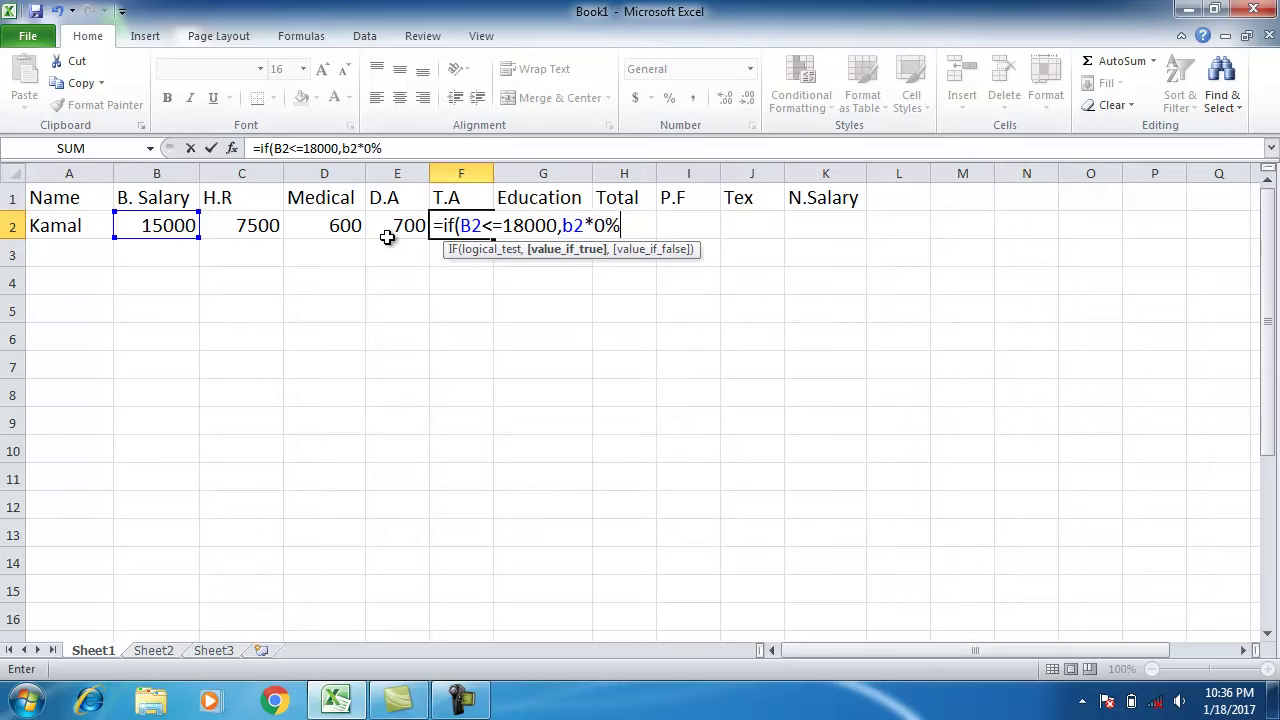
text(,)
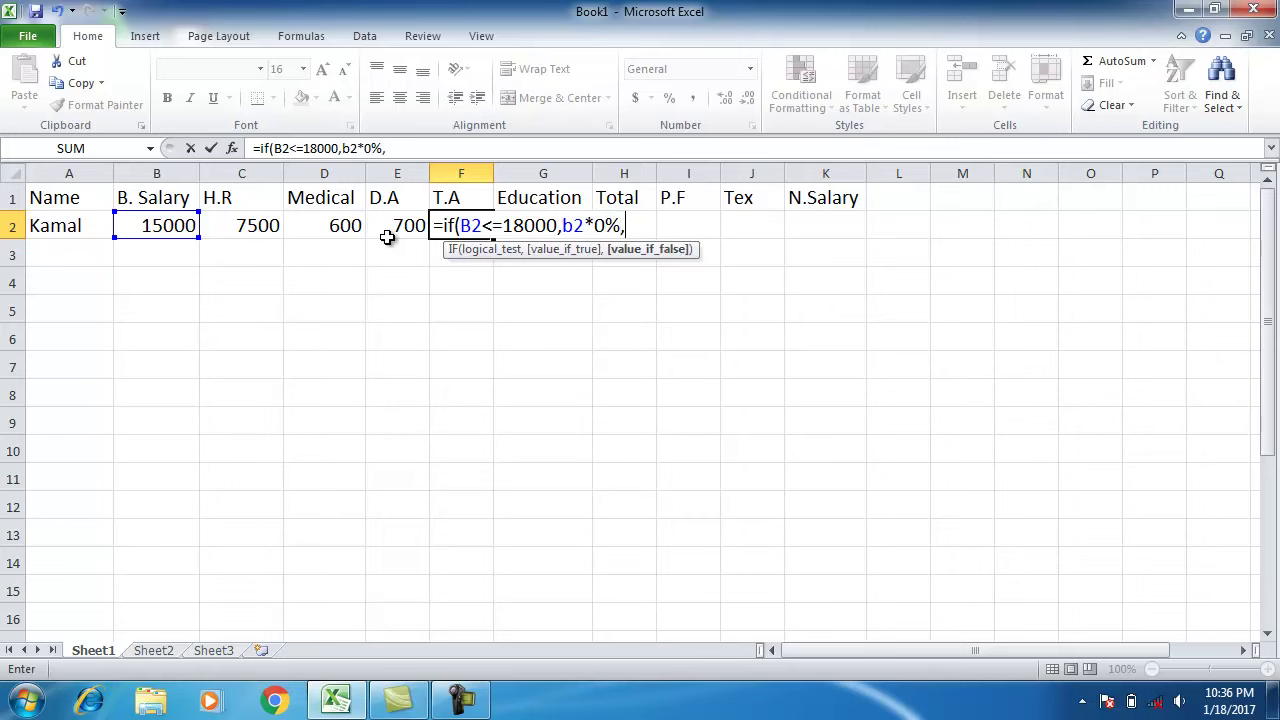
text(if)
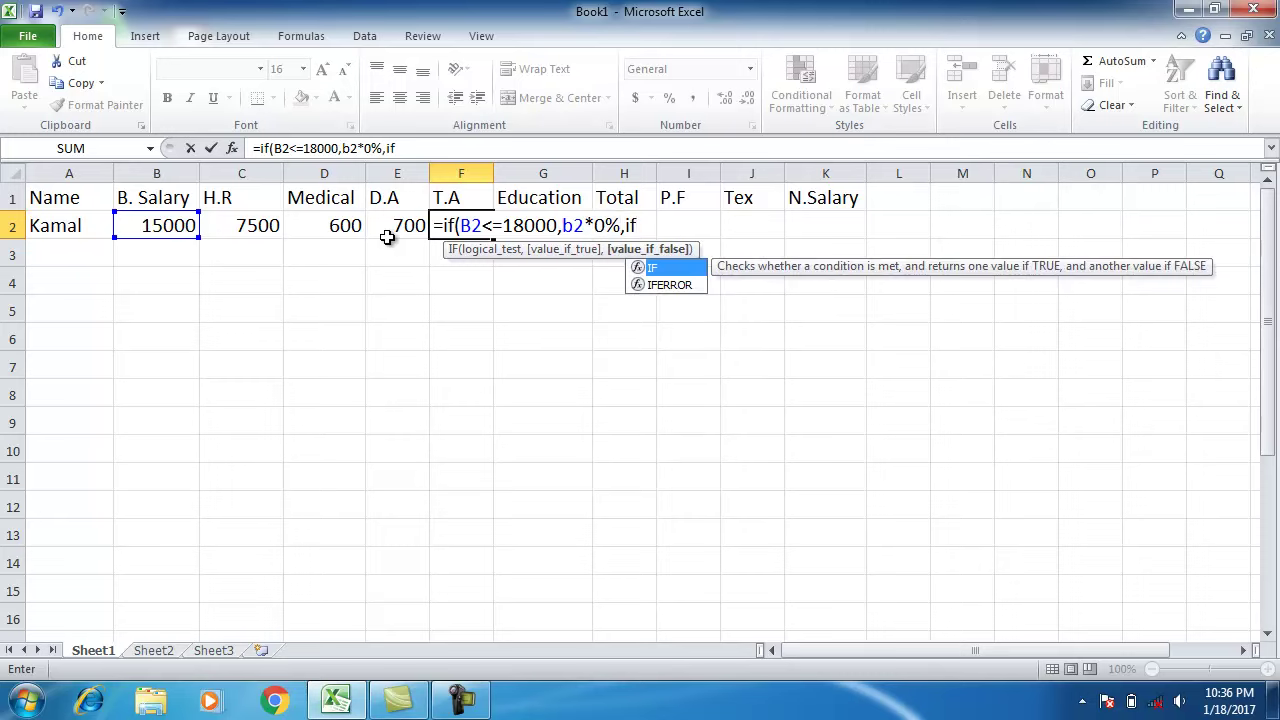
text((b2>18)
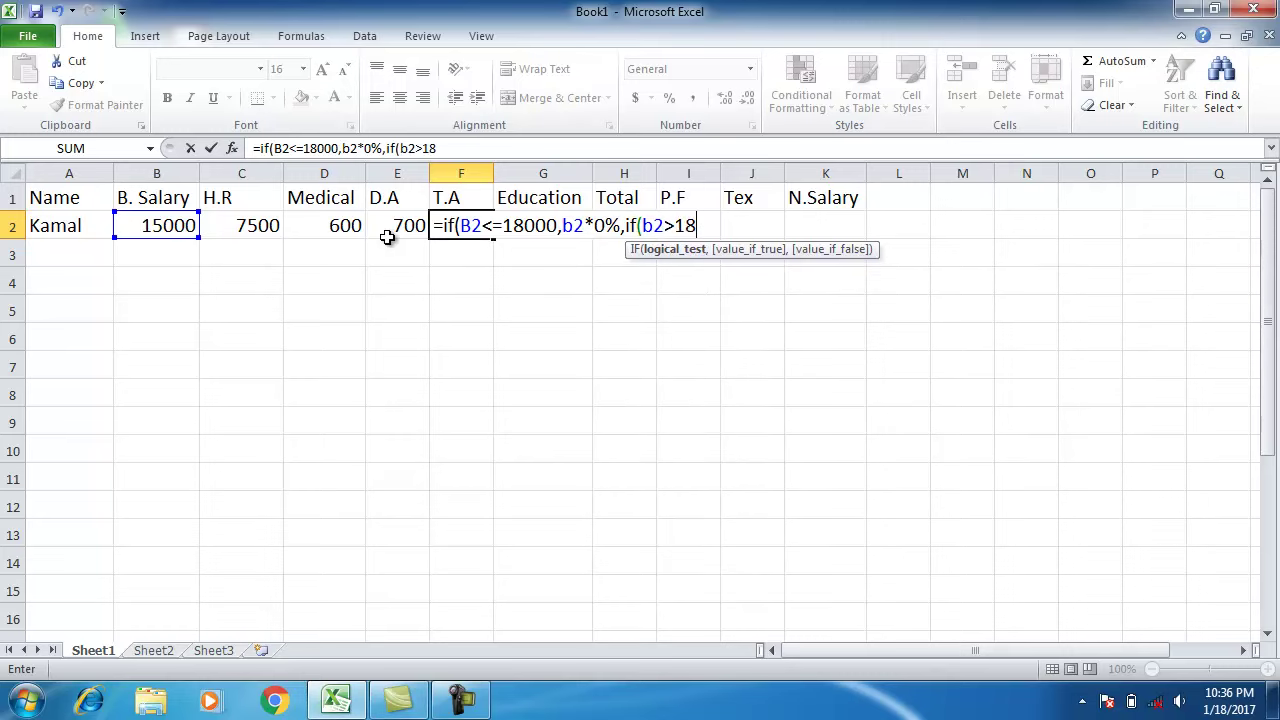
text(000,b28)
key(BackSpace)
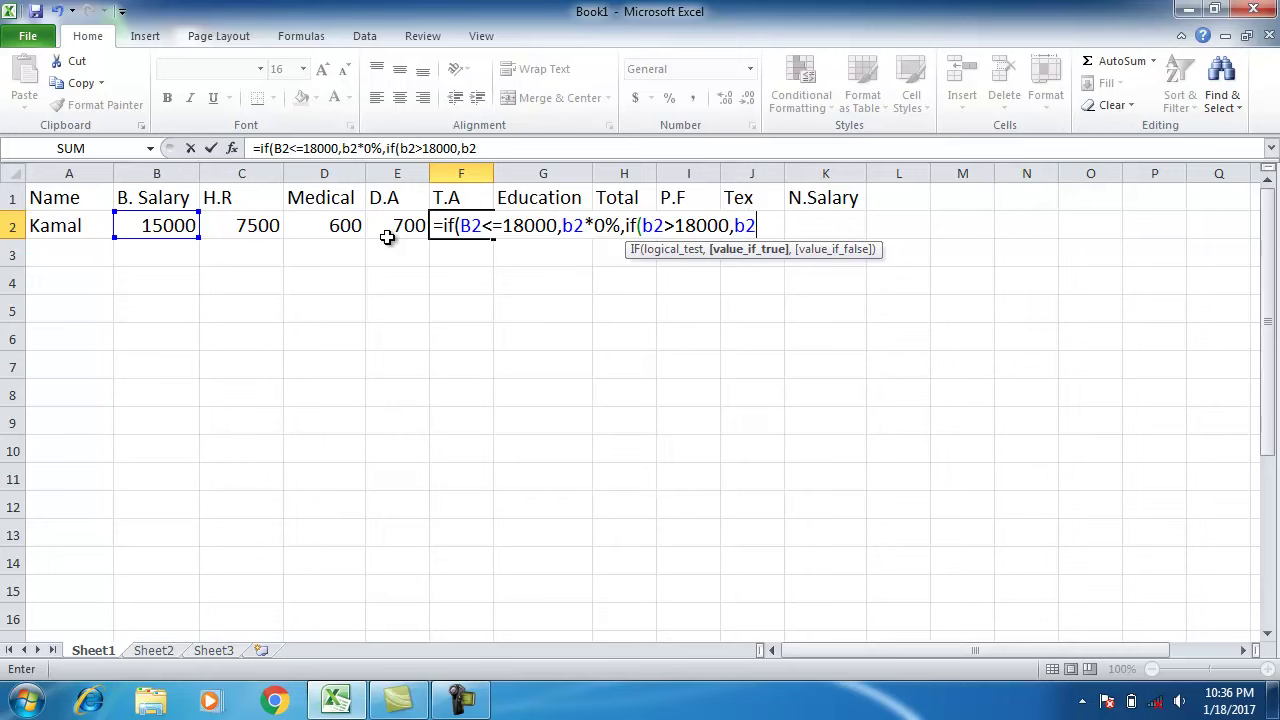
text(*5)
text(%)
text())
text())
key(Return)
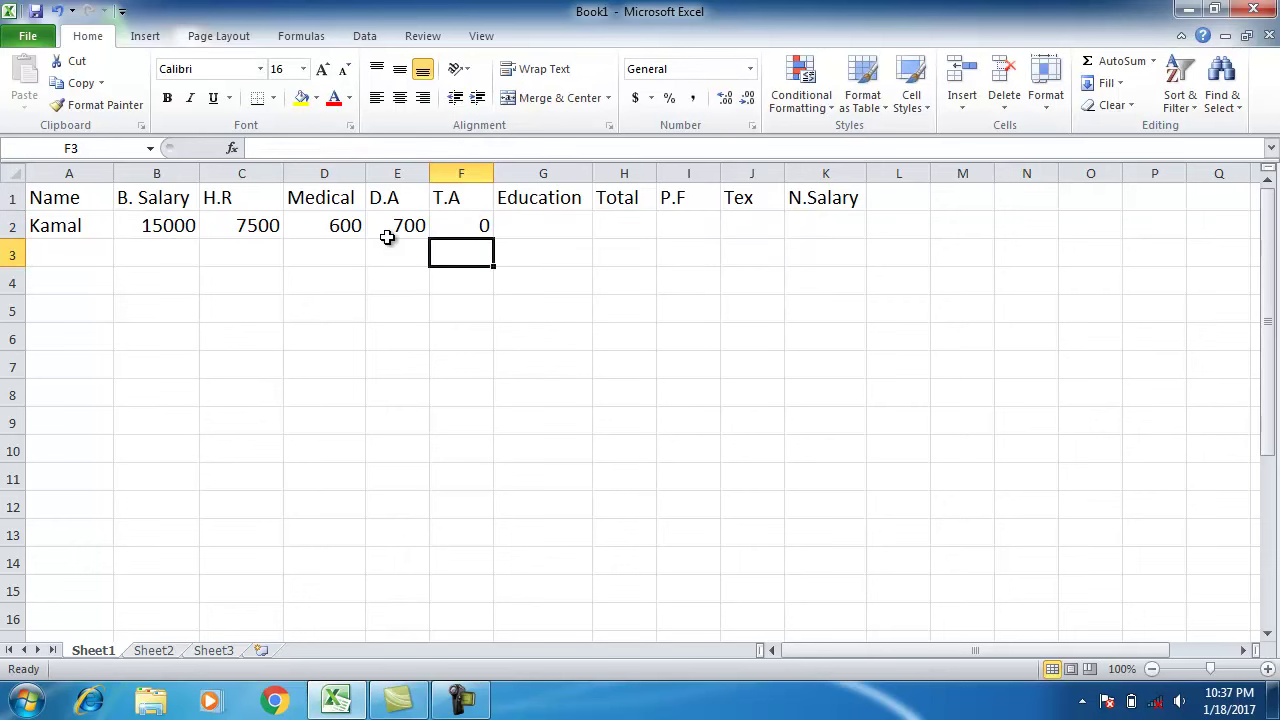
key(Up)
key(Right)
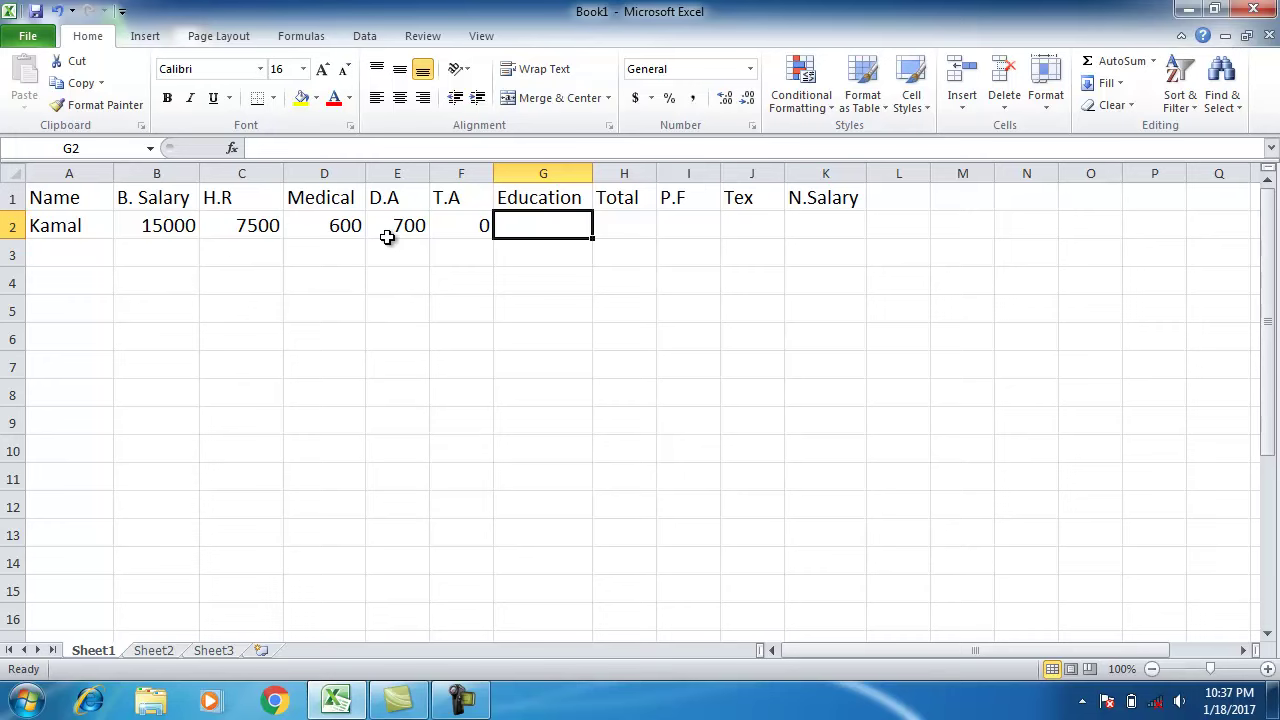
Step: Enter =IF(B2>=8000,B2*4%,0) in G2 so Education shows 600
text(=)
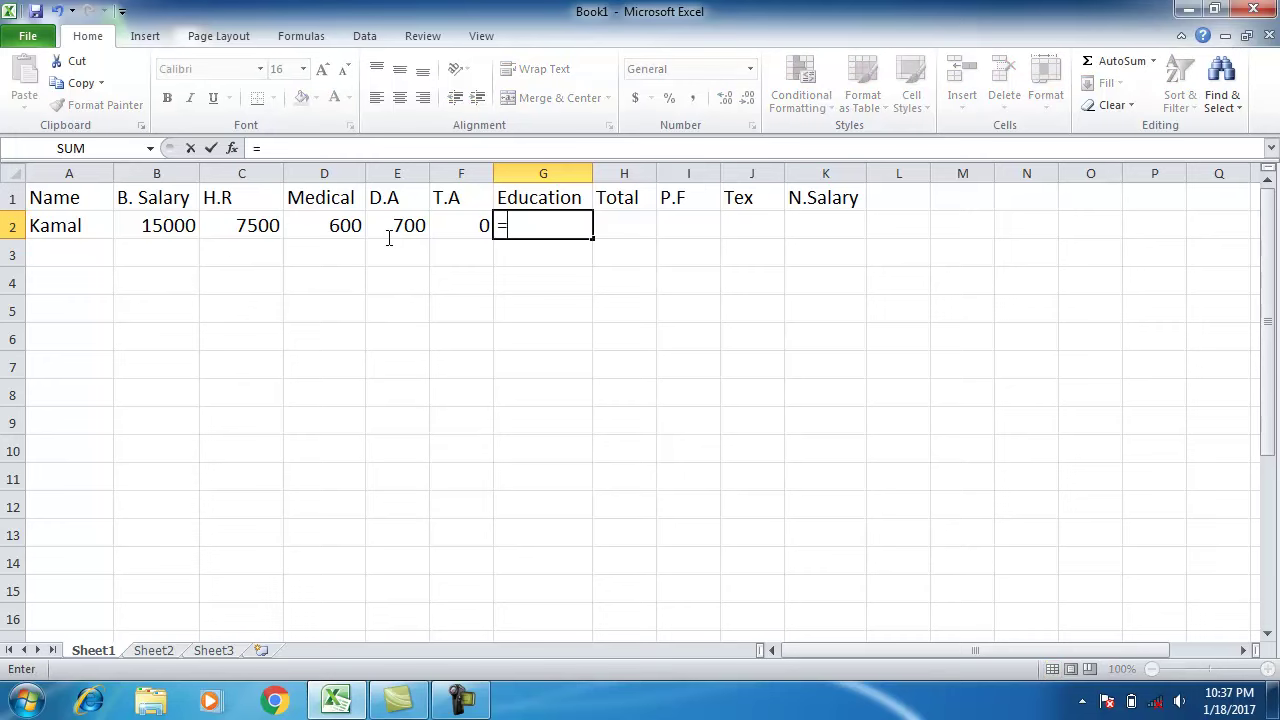
text(if)
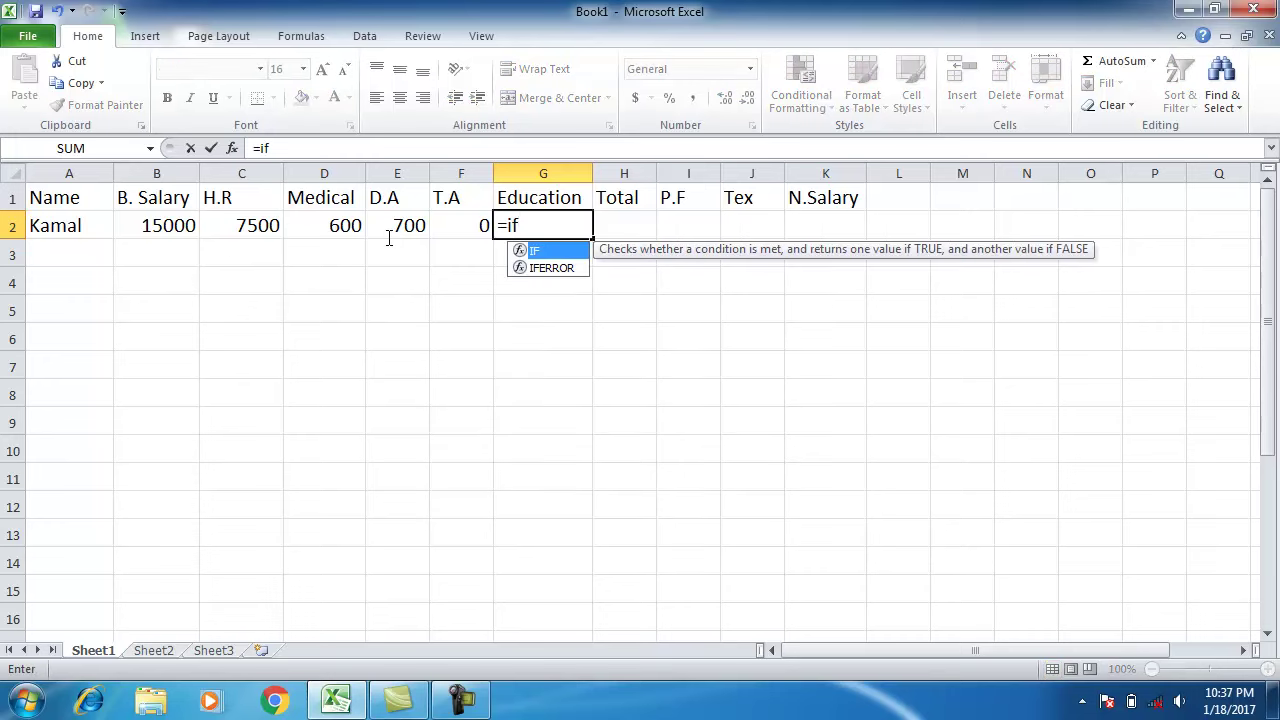
text(()
key(Left)
key(Left)
key(Left)
text(>)
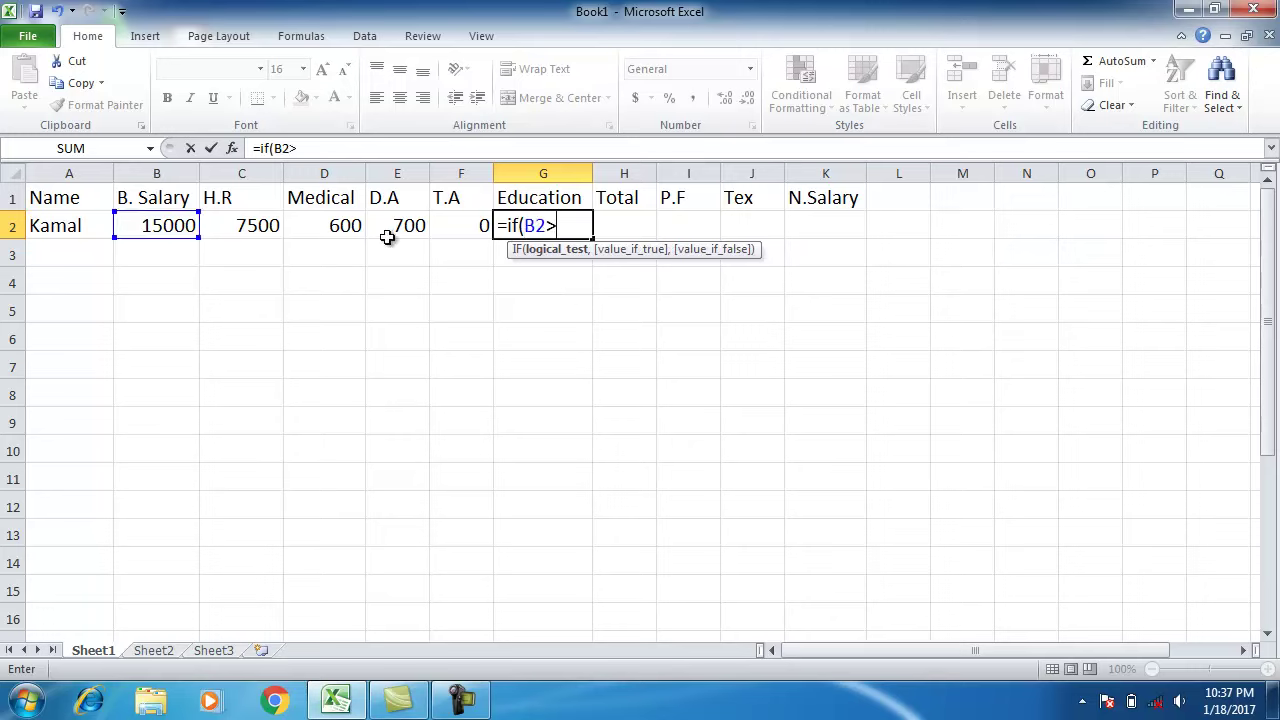
text(=)
text(8000,)
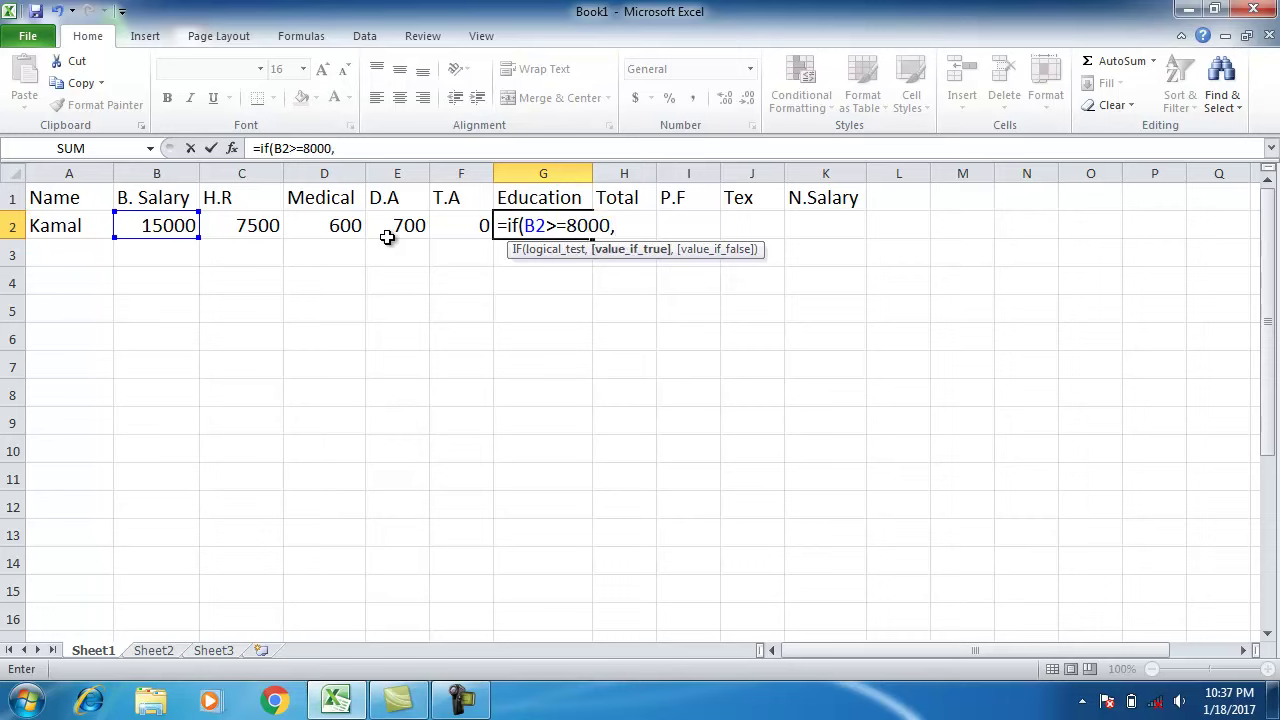
text(b2)
text(*4%)
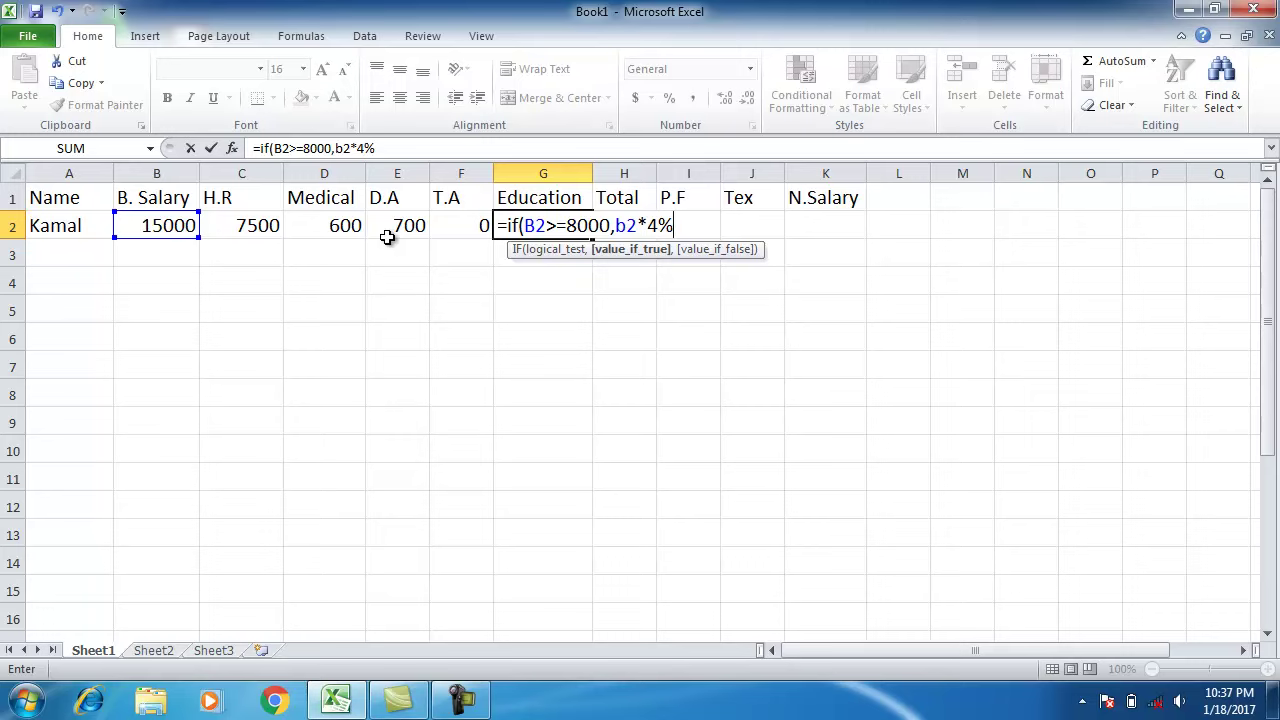
text(,)
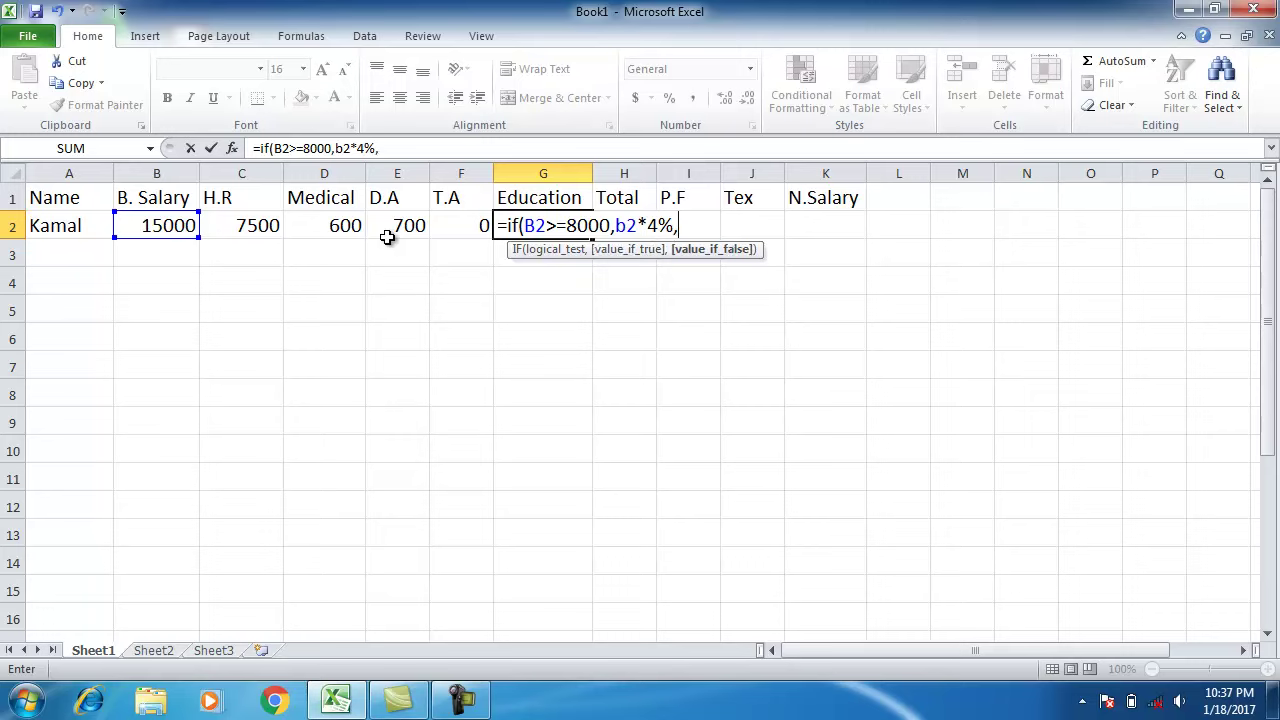
text(0)
text())
key(Return)
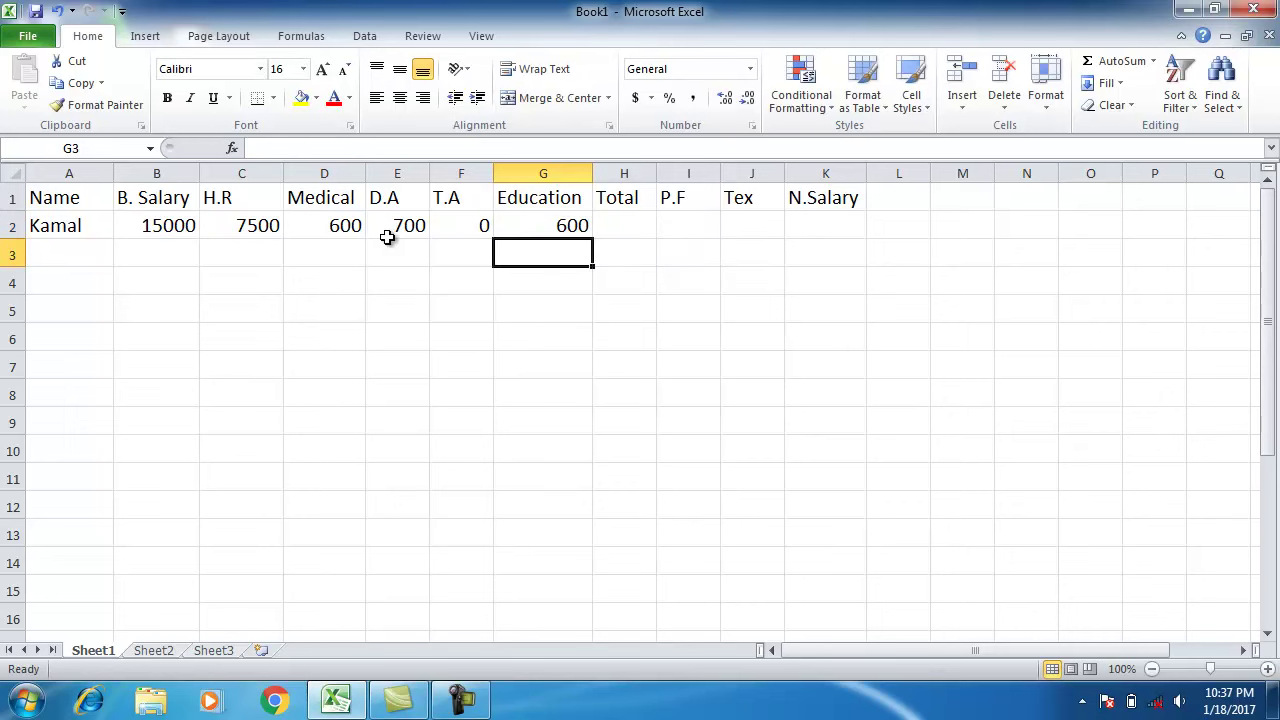
key(Right)
key(Down)
key(Down)
key(Down)
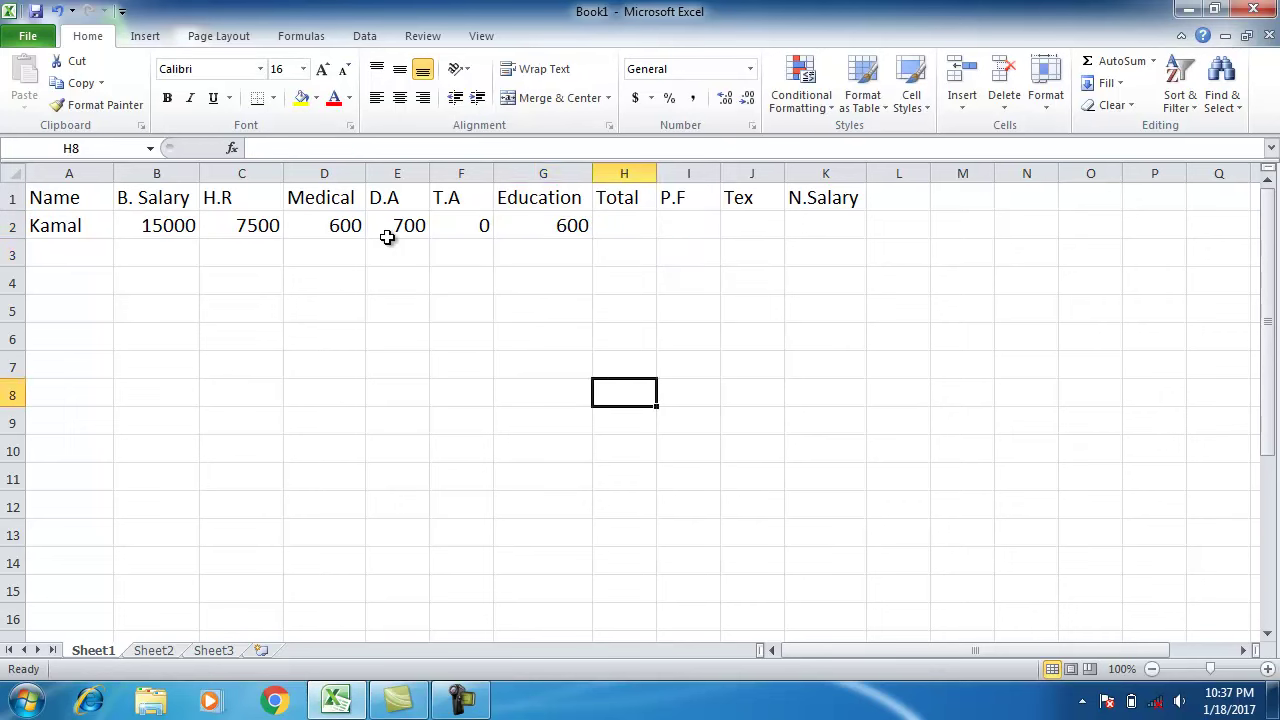
key(Up)
key(Up)
key(Up)
key(Left)
key(Left)
key(Left)
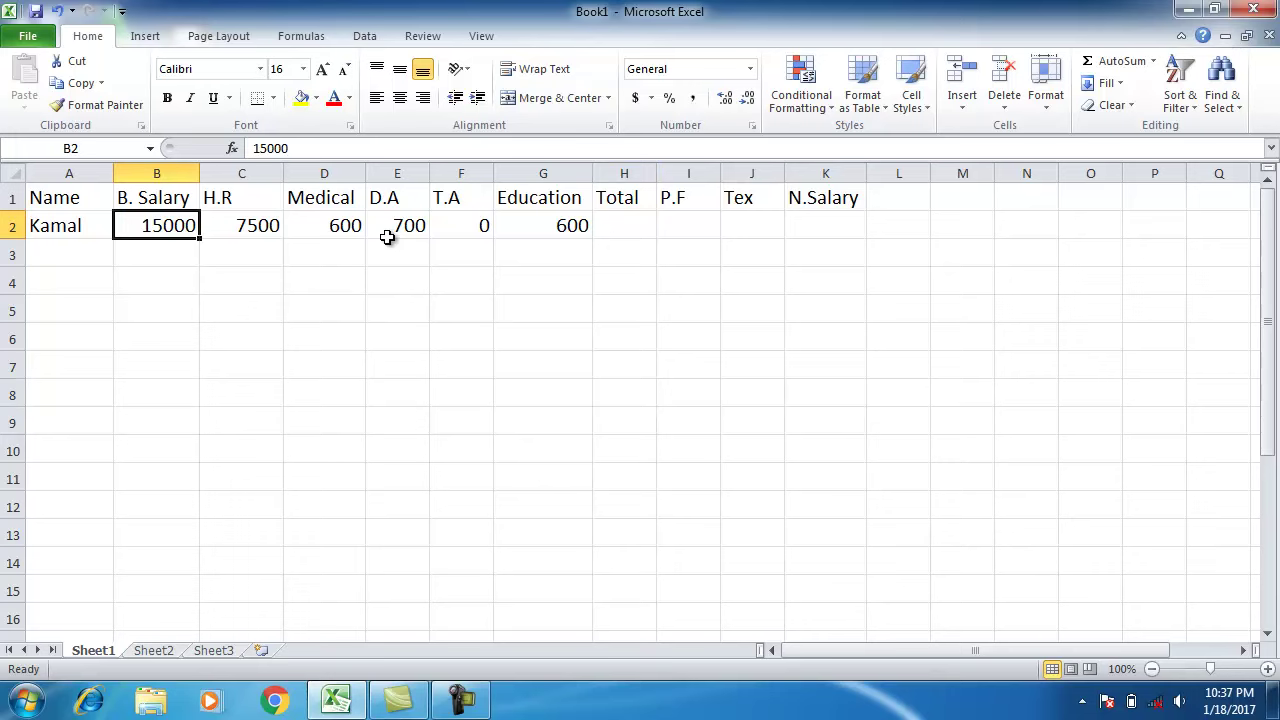
key(Right)
key(Right)
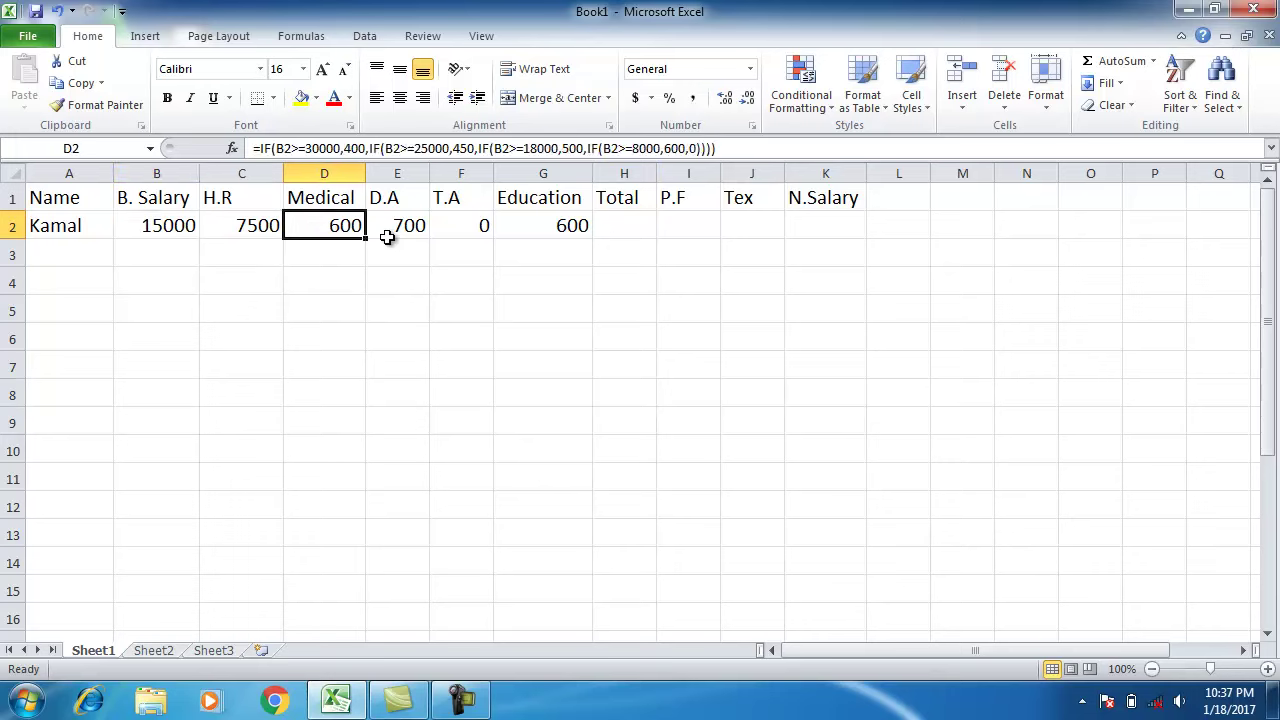
key(Right)
key(Right)
key(Right)
key(Right)
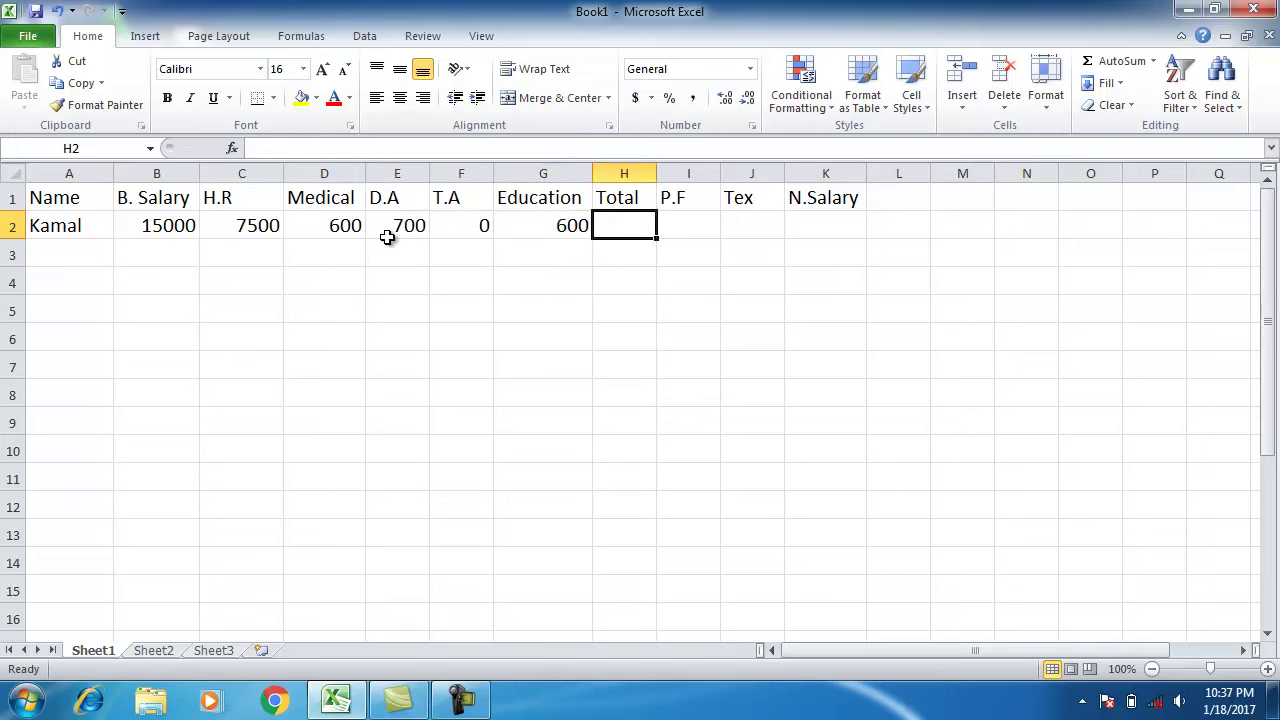
Step: Enter =SUM(B2:G2) in H2 so Total shows 24400
text(=)
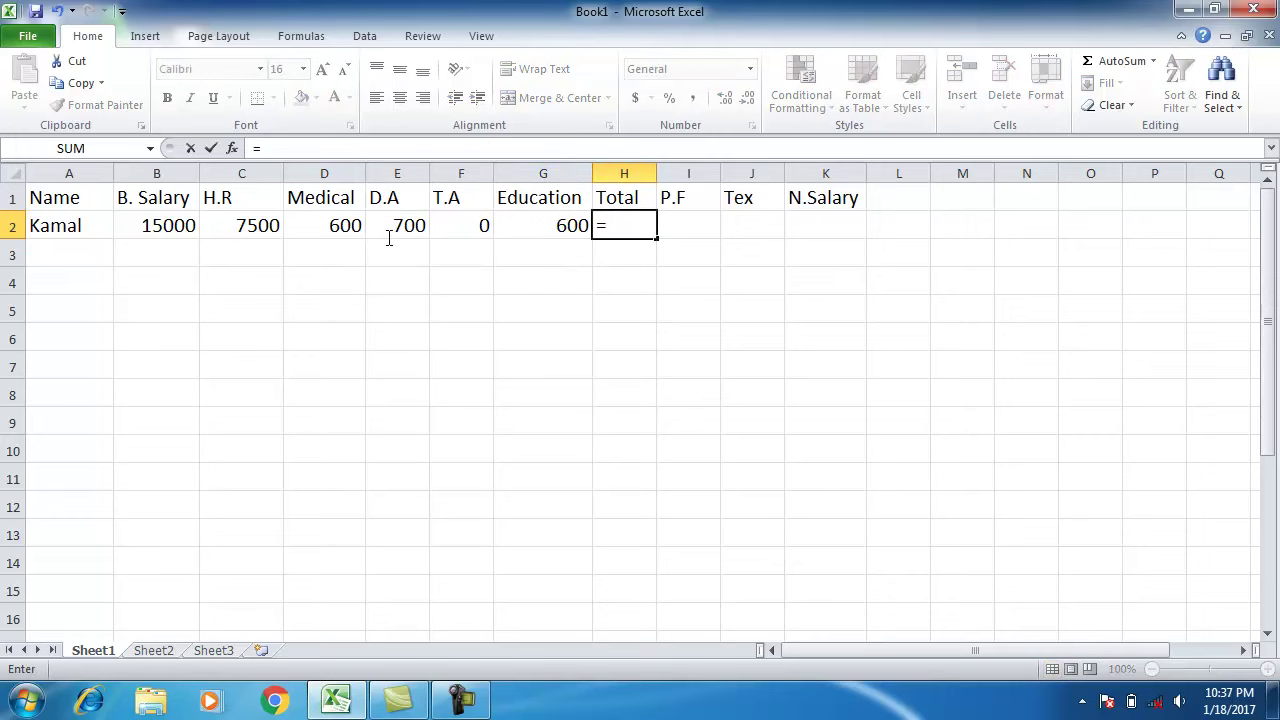
text(sum()
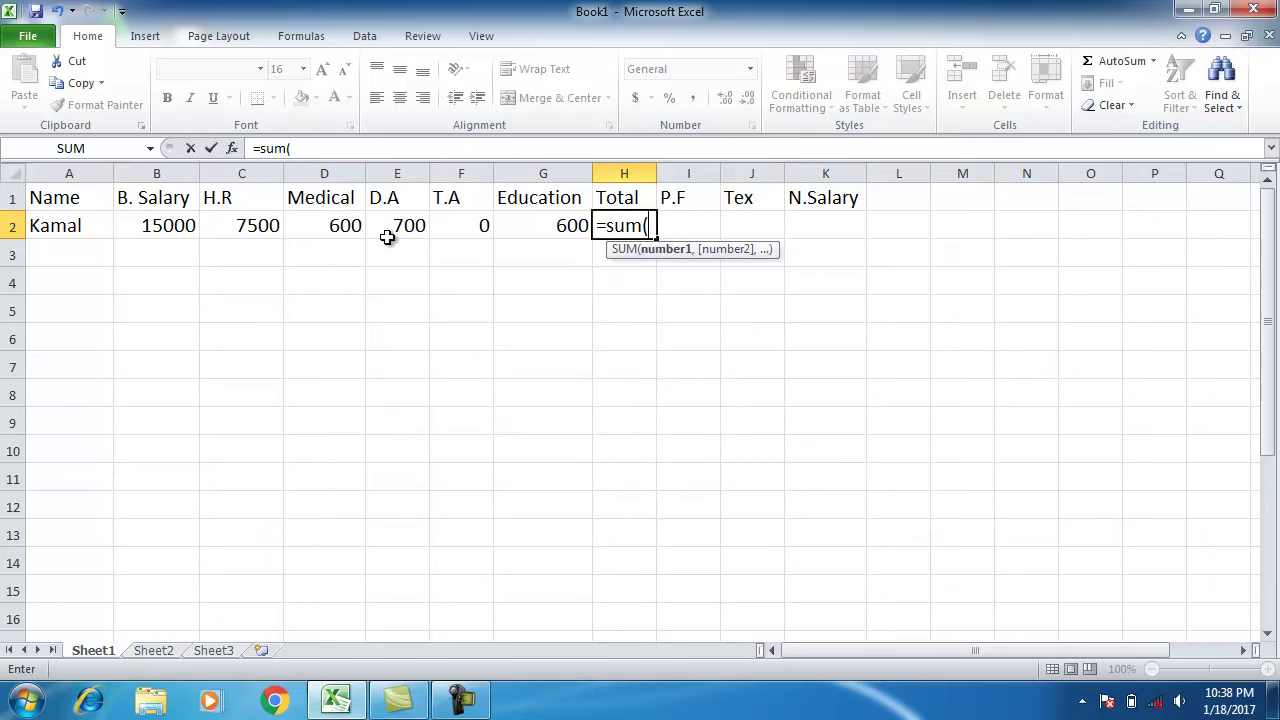
key(Left)
key(Left)
key(Left)
key(F8)
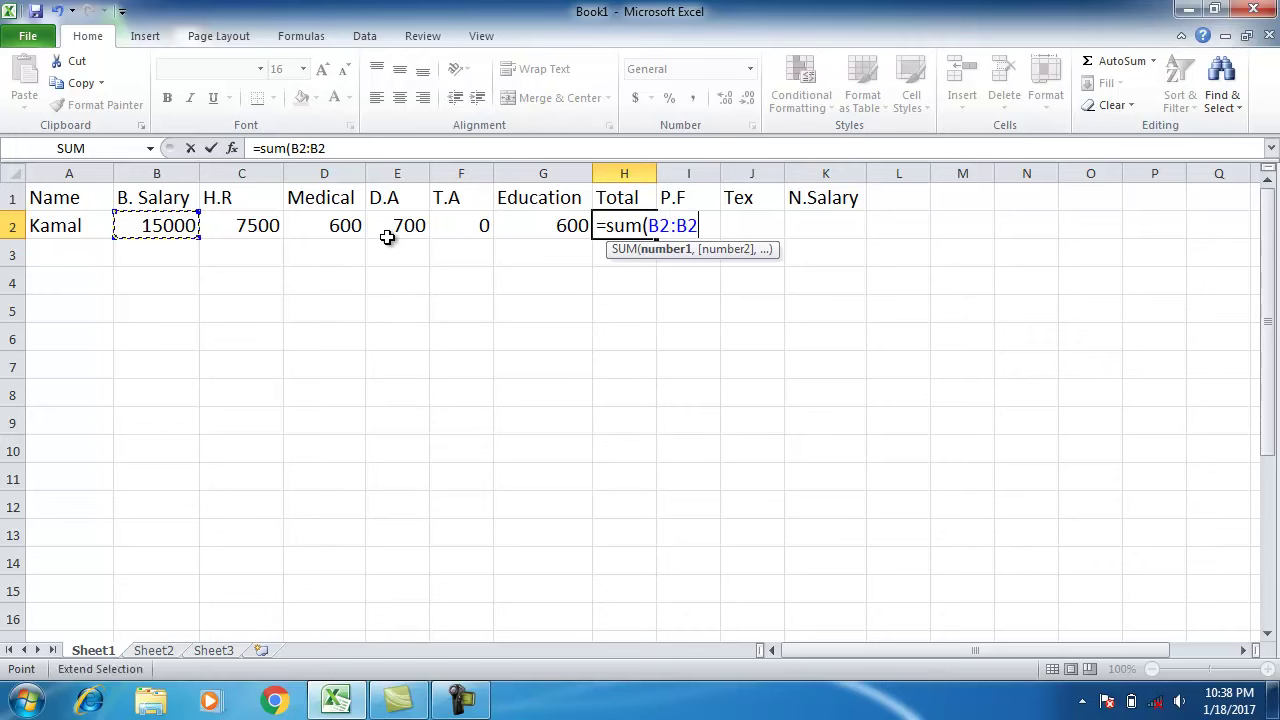
key(Right)
key(Right)
key(Right)
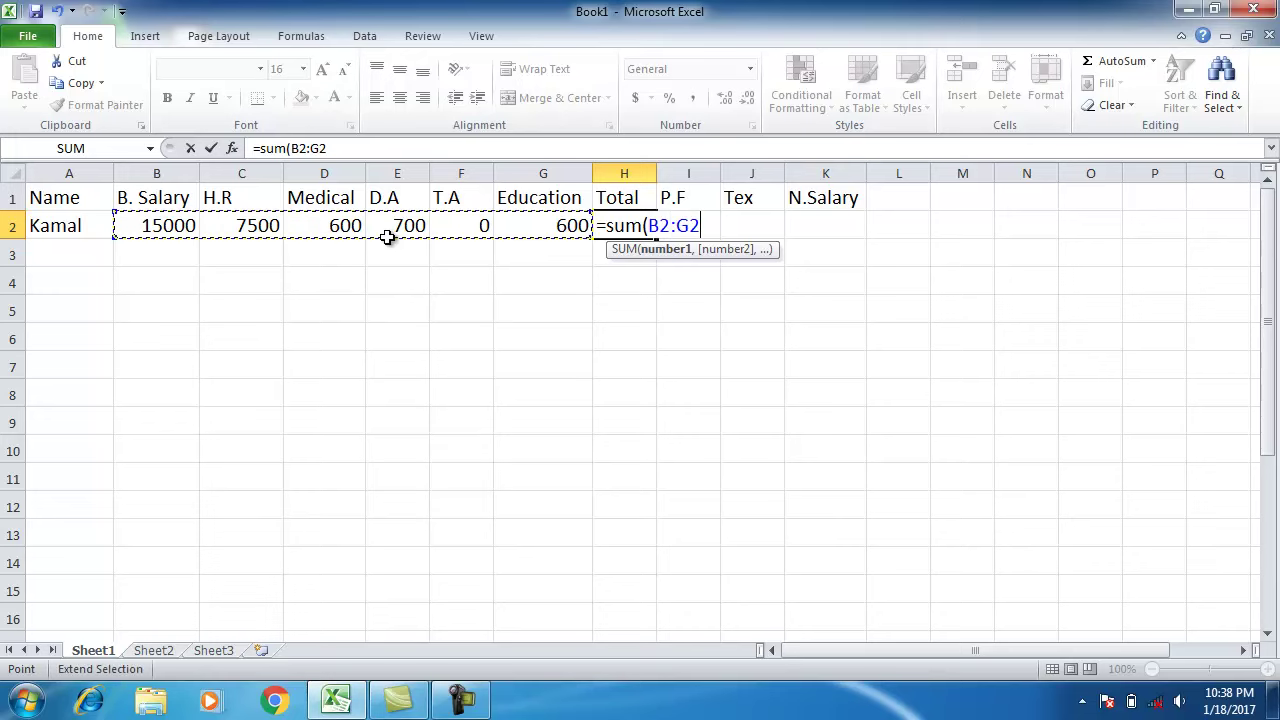
text())
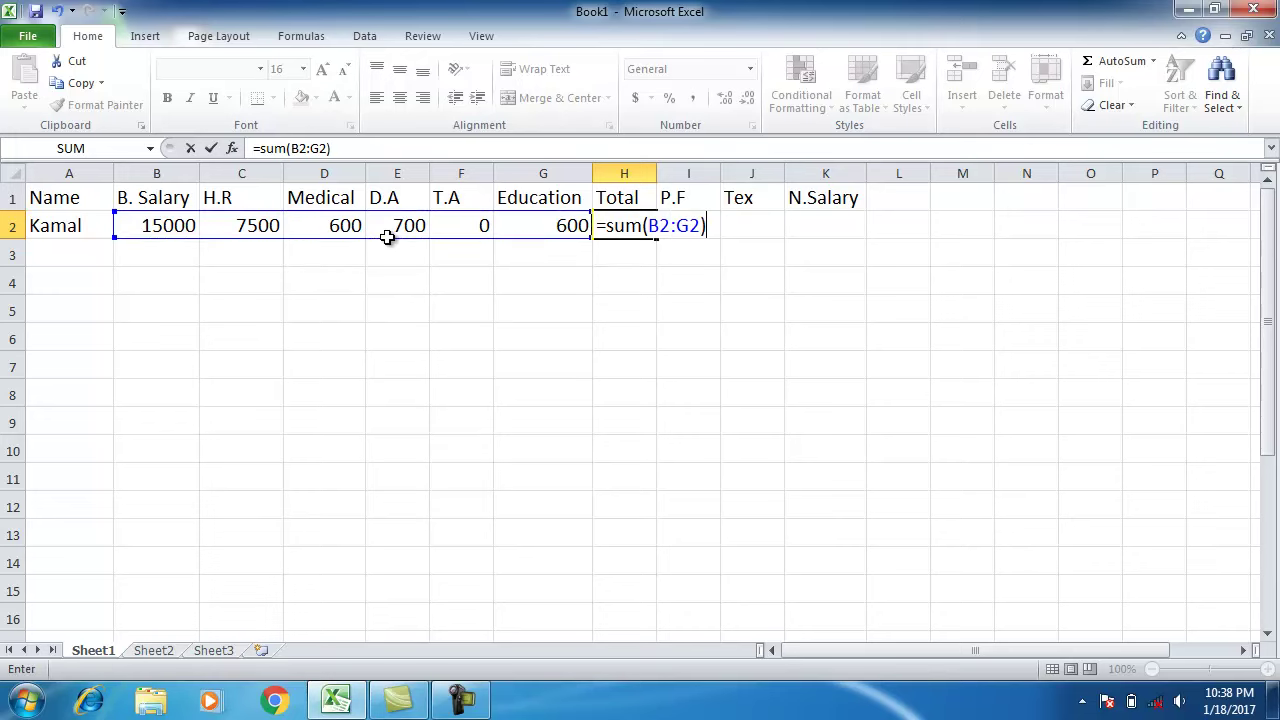
key(Return)
key(Right)
key(Right)
key(Down)
key(Down)
key(Down)
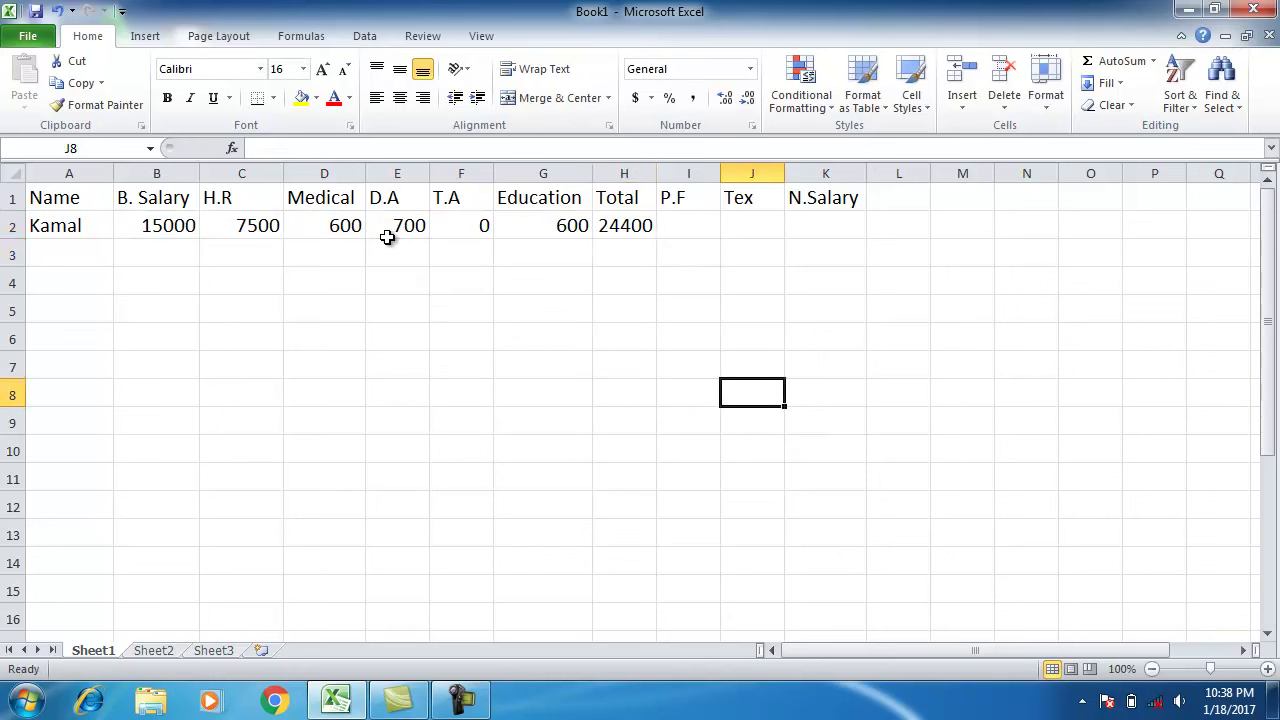
key(Left)
key(Left)
key(Left)
key(Up)
key(Up)
key(Up)
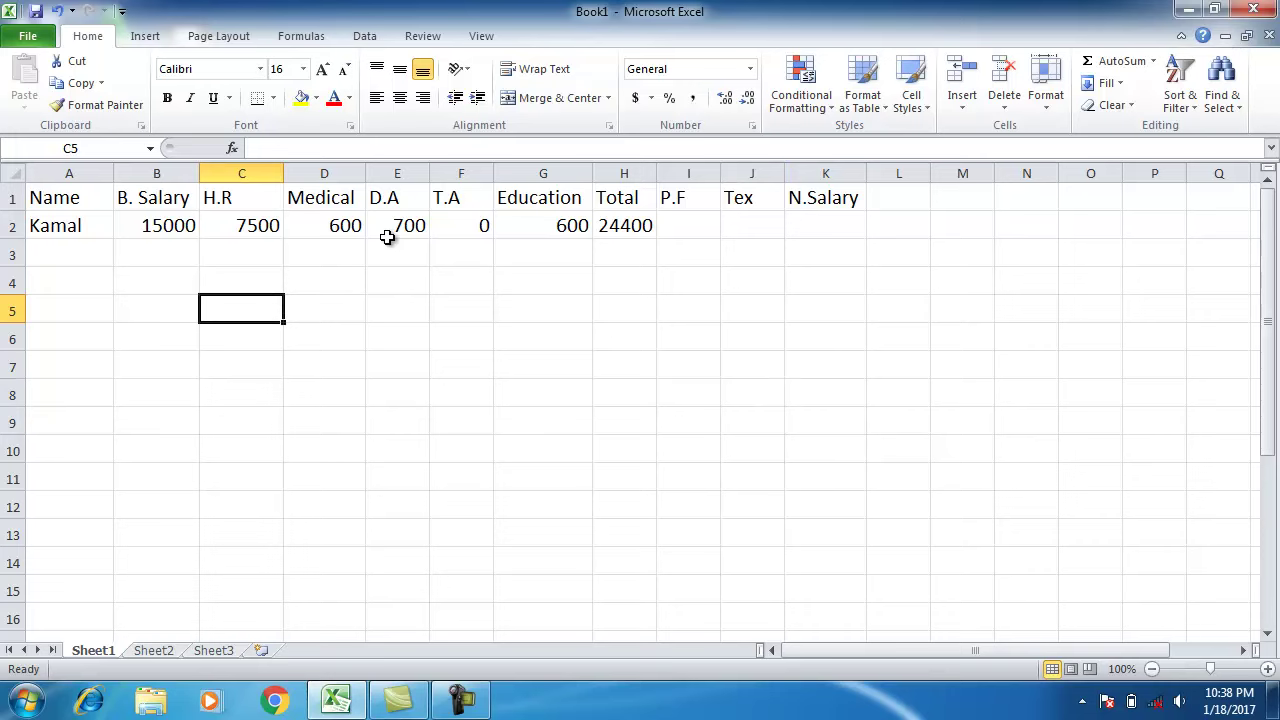
key(Right)
key(Right)
key(Right)
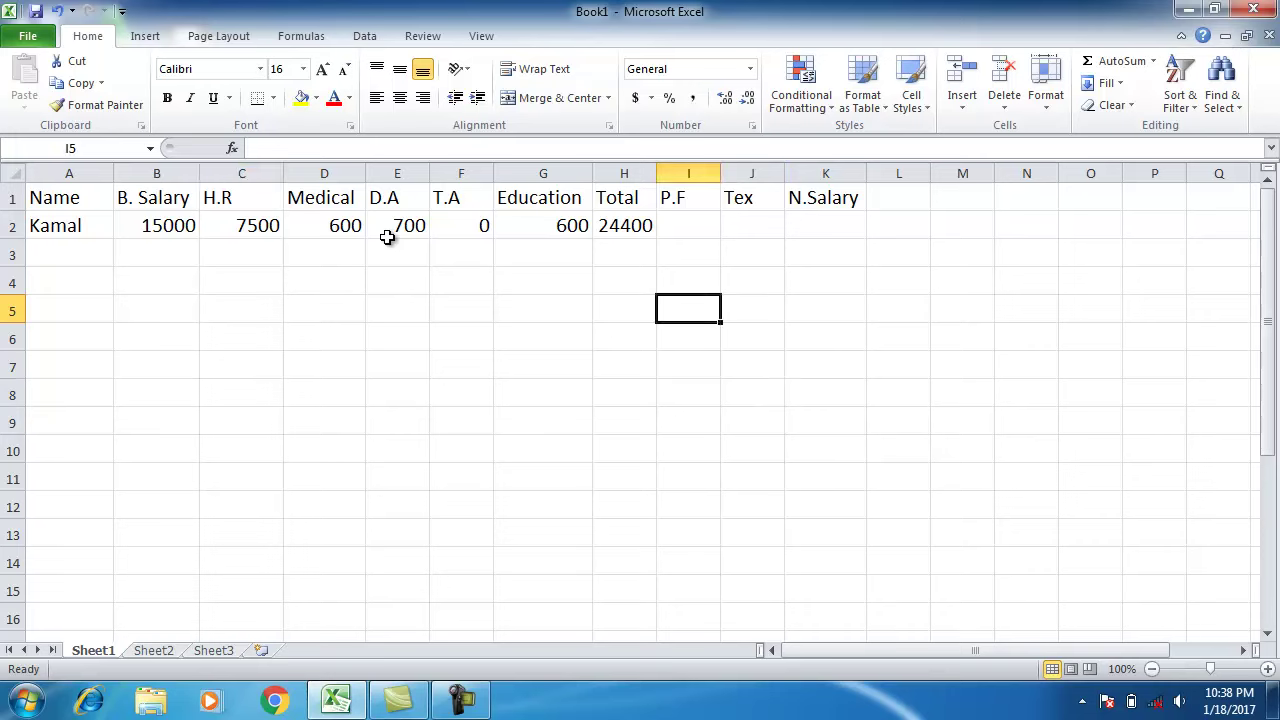
Step: Enter =IF(B2>=8000,B2*15%,0) in I2 so P.F shows 2250
key(Up)
key(Up)
key(Up)
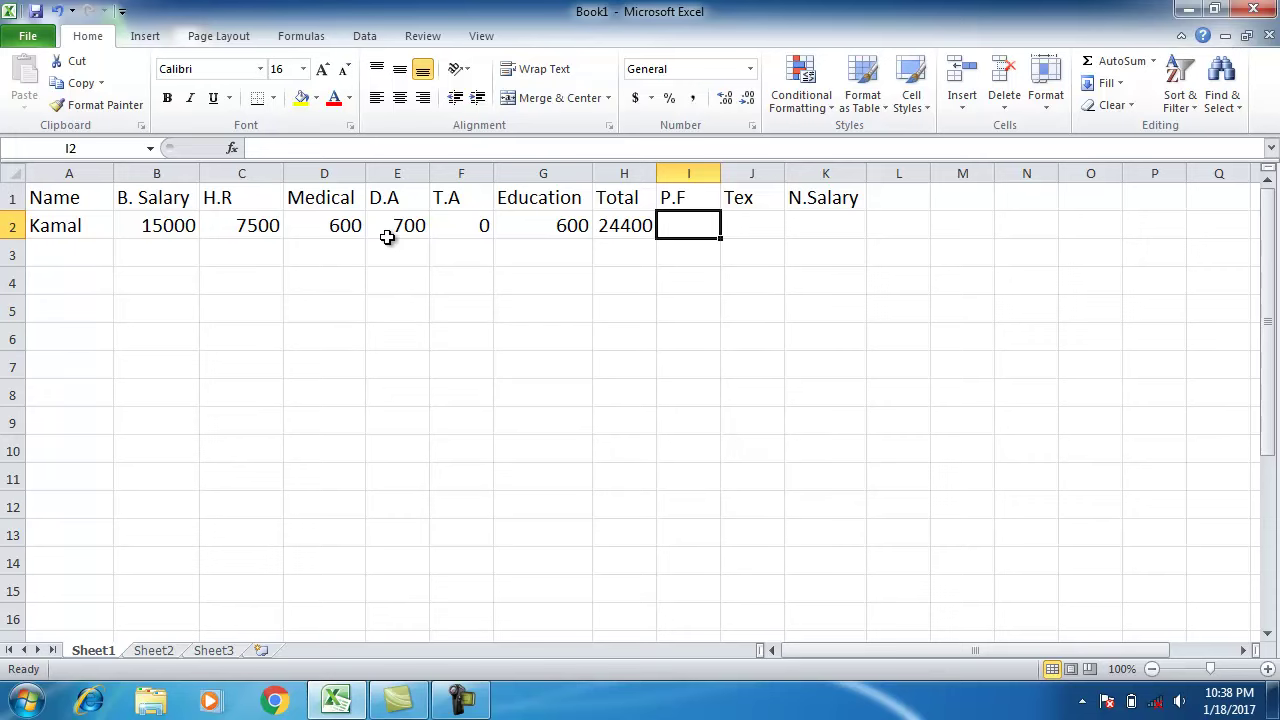
text(=)
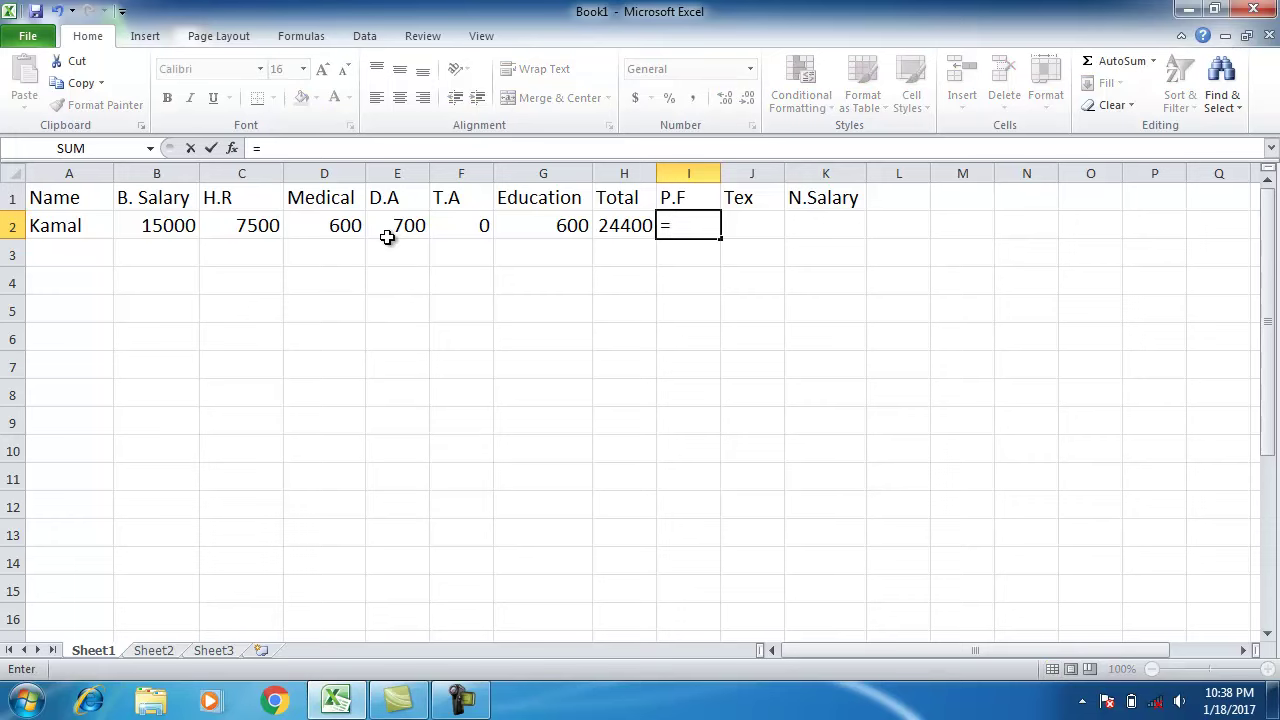
text(if)
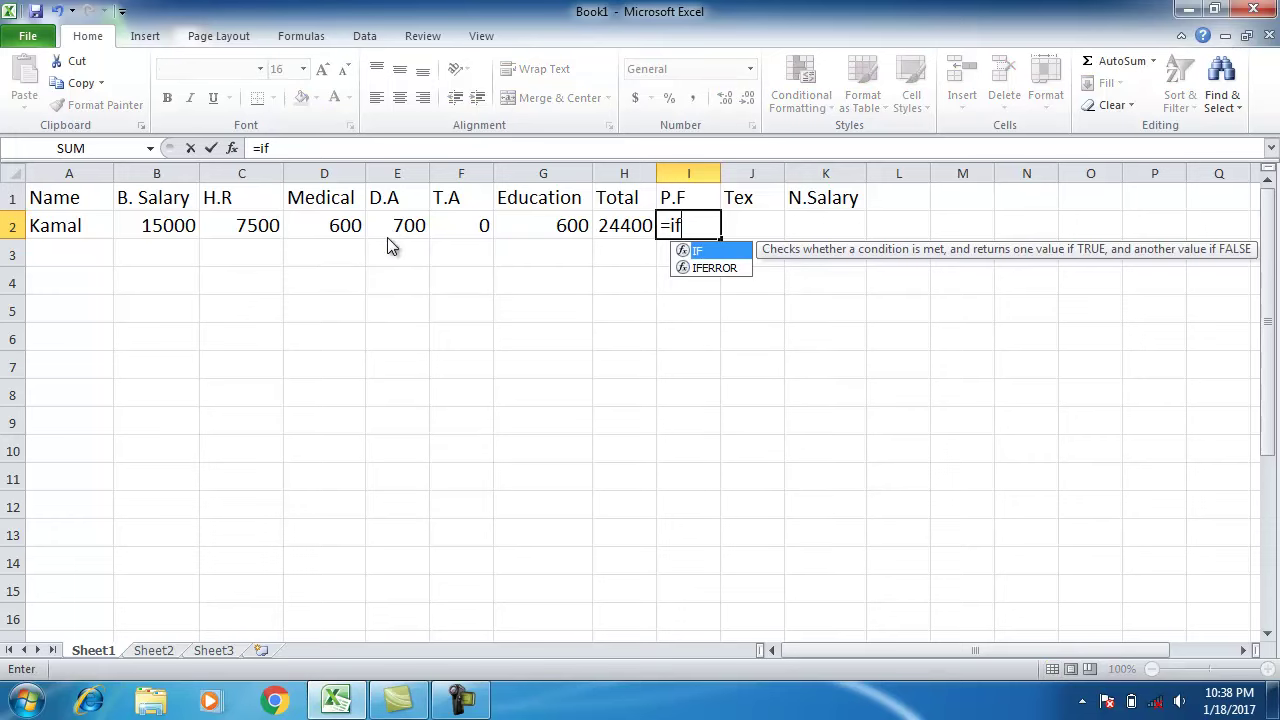
text(()
key(Left)
key(Left)
key(Left)
text(>=8000,)
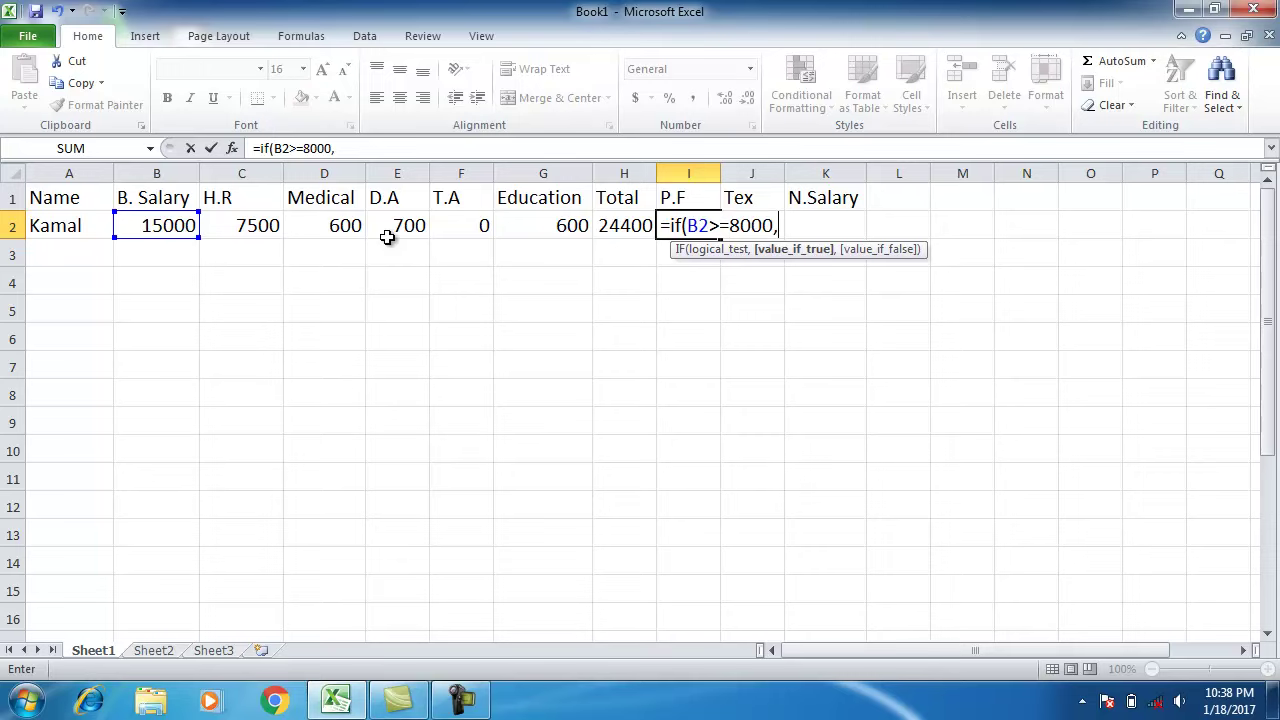
text(b2)
text(&)
key(BackSpace)
text(*1)
text(5%)
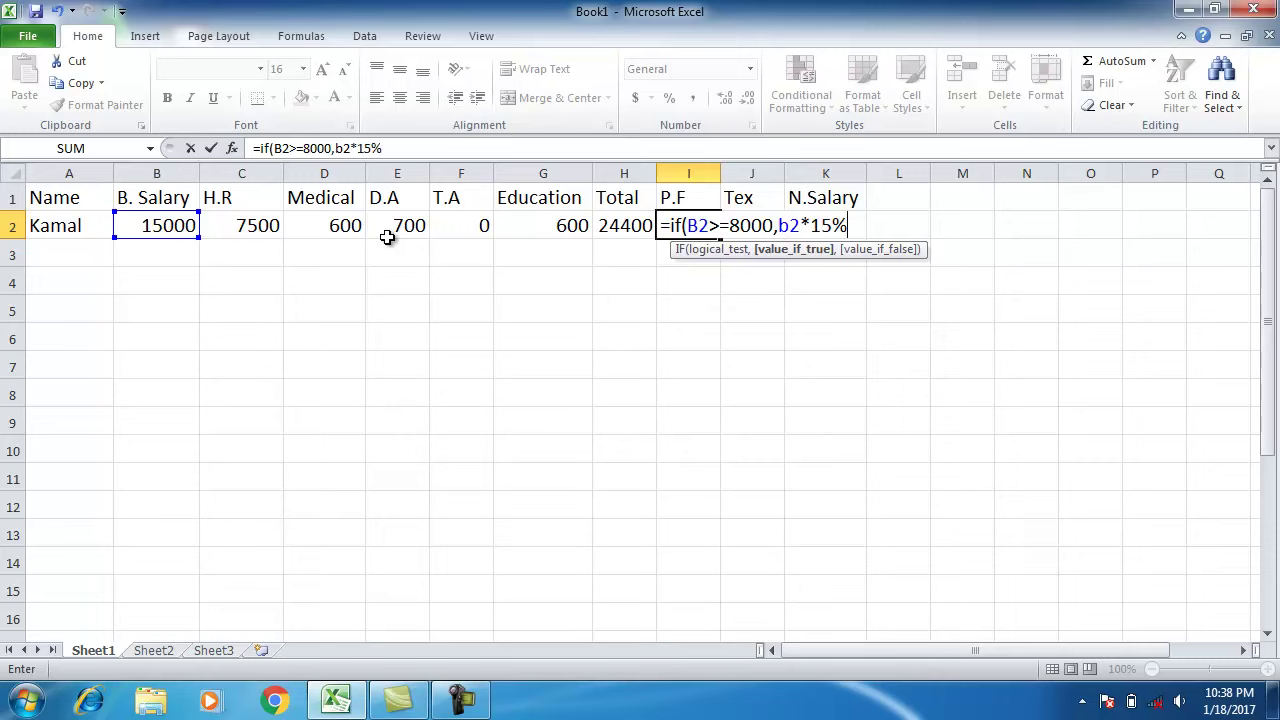
text(,)
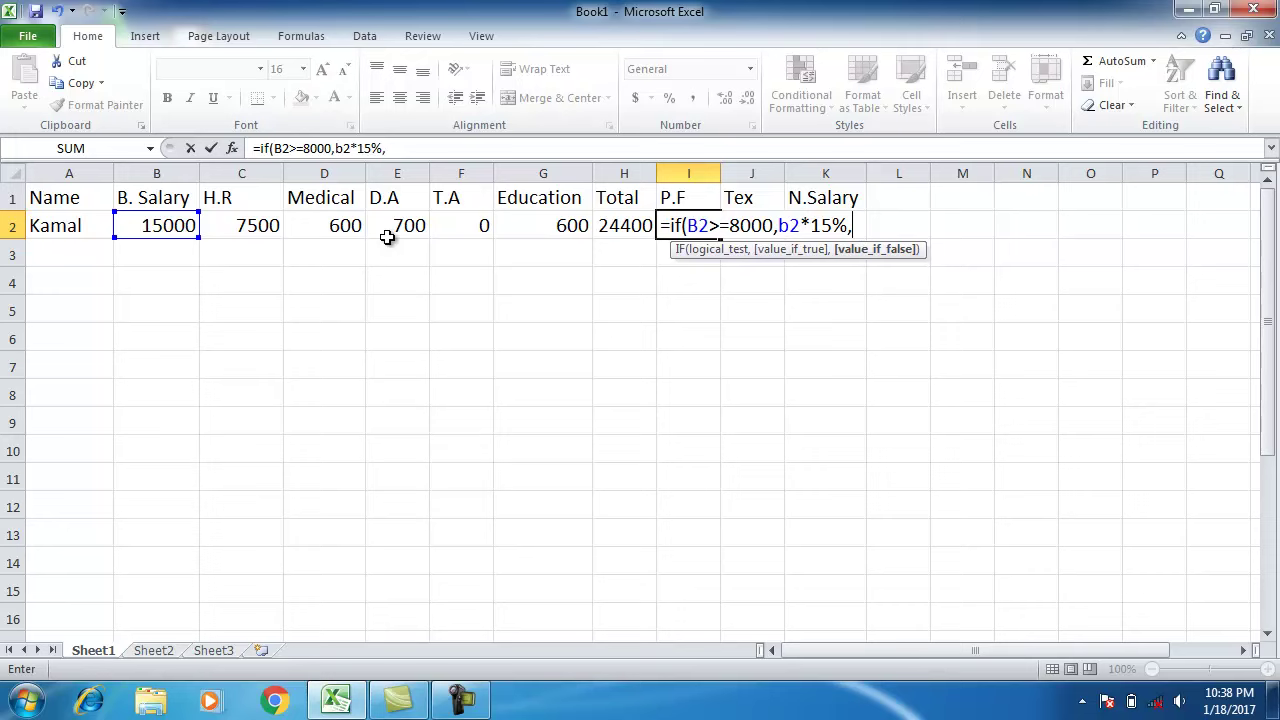
text(0)
text())
key(Return)
key(Right)
key(Down)
key(Down)
key(Down)
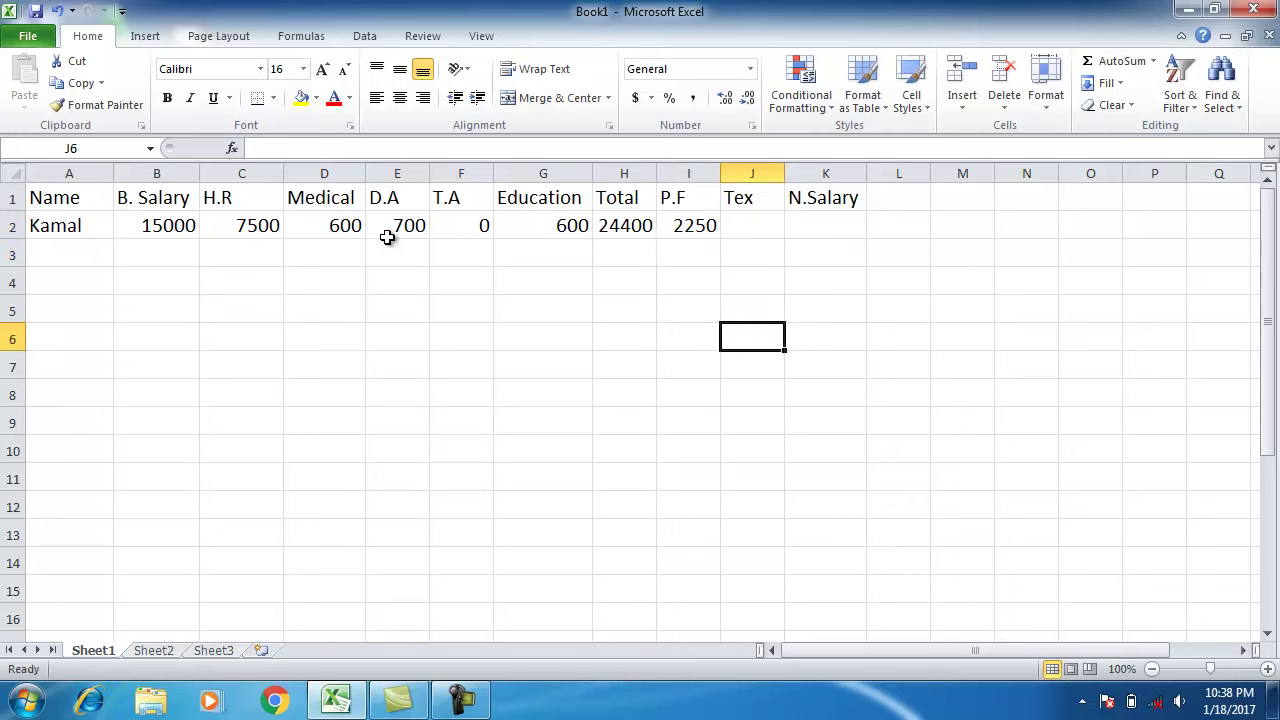
key(Up)
key(Up)
key(Up)
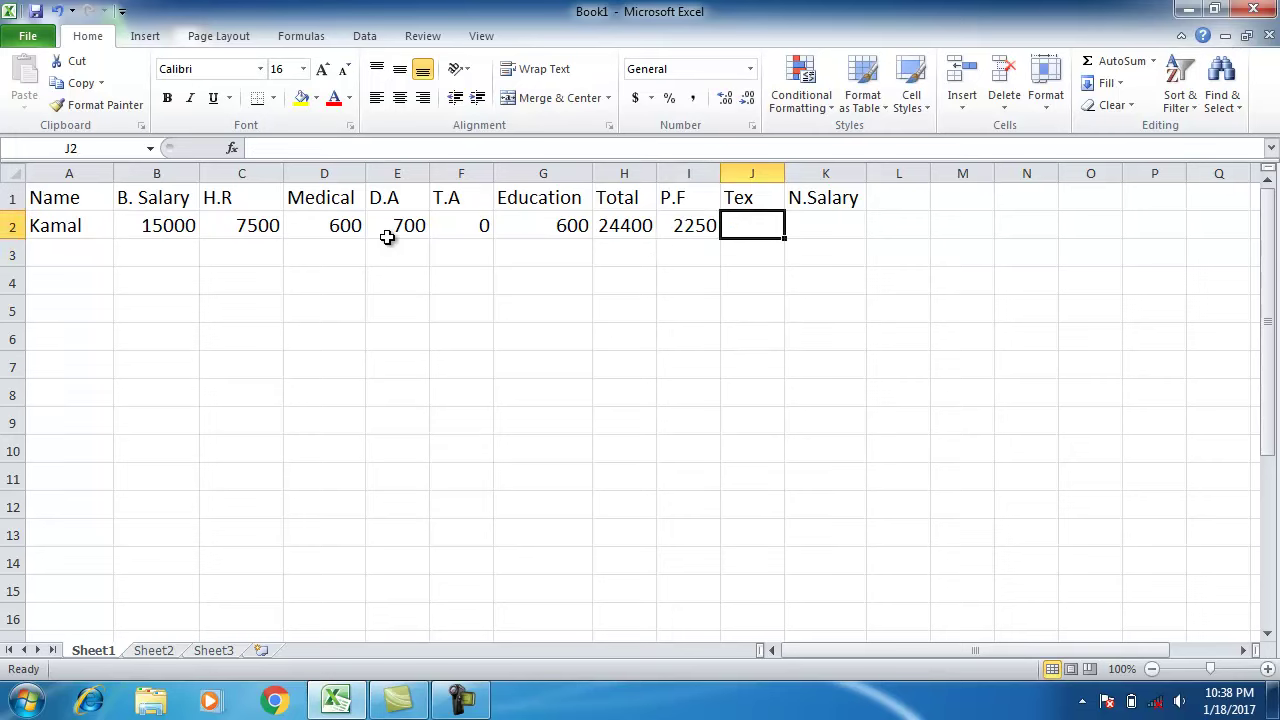
Step: Enter a nested IF in J2 taxing 0% of B2 up to 18000 and 6% above
key(Down)
key(Down)
key(Up)
key(Up)
text(=if()
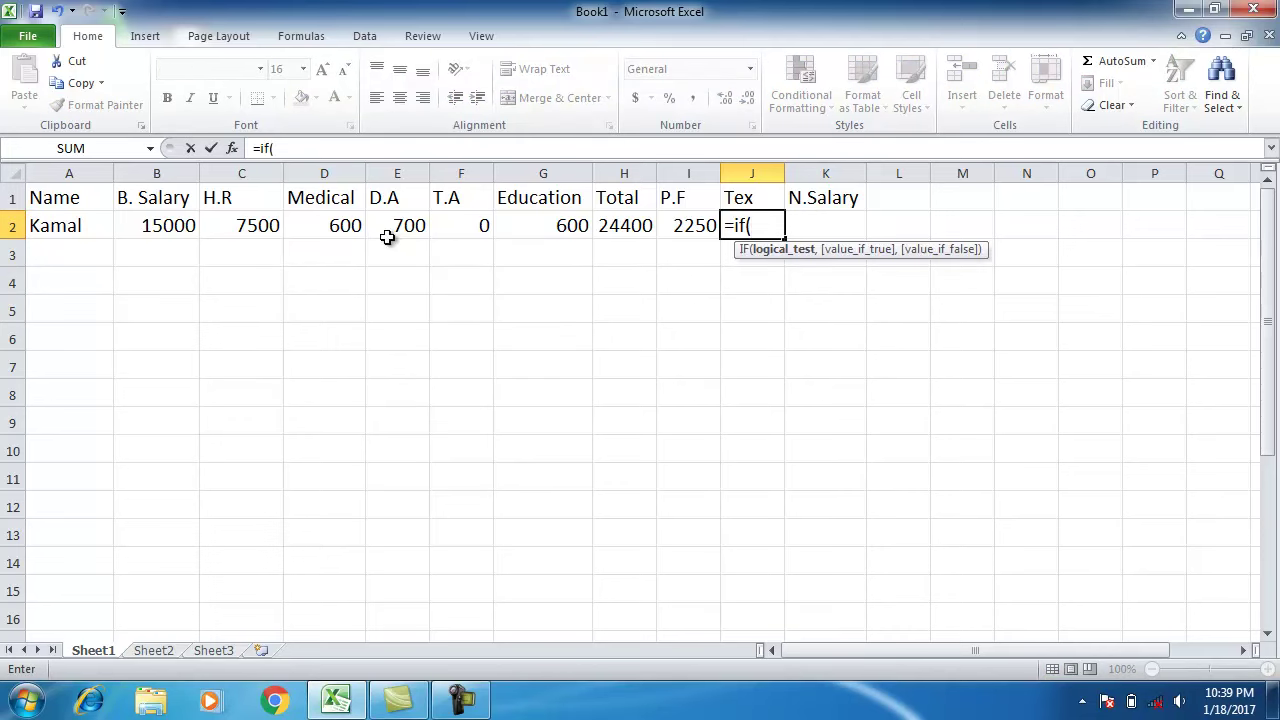
key(Left)
key(Left)
key(Left)
text(>=)
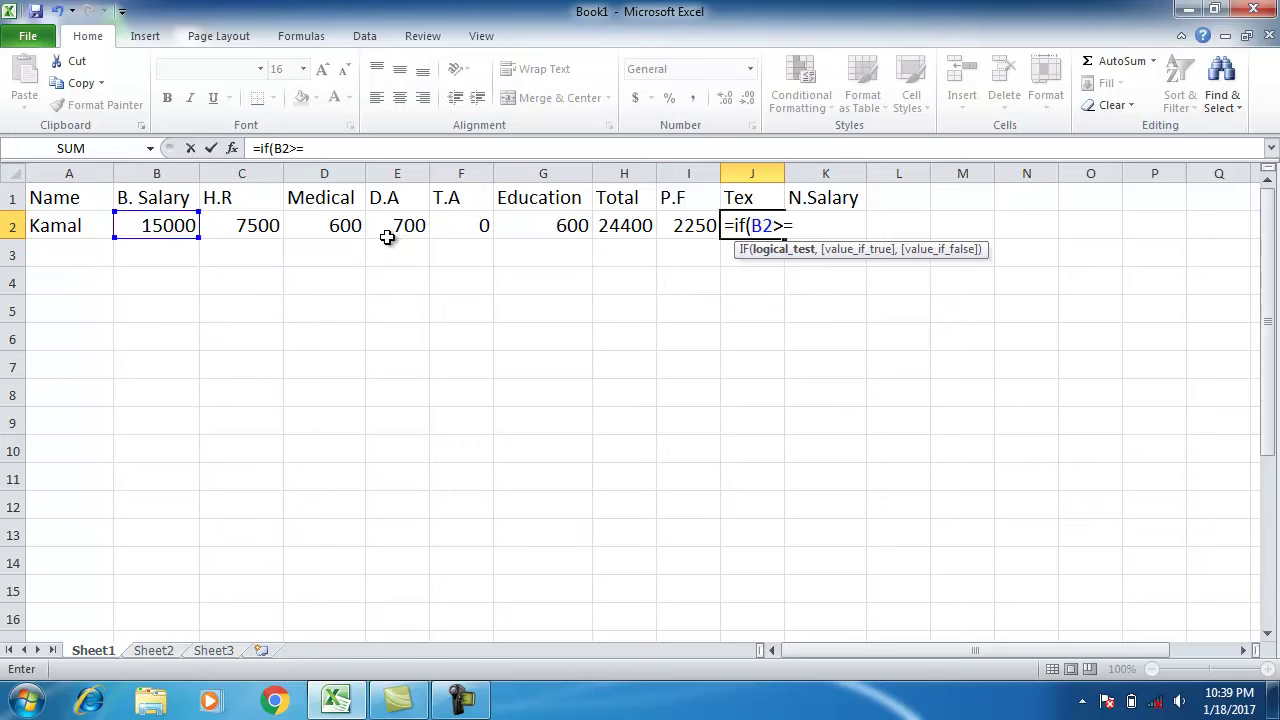
key(BackSpace)
key(BackSpace)
text(<=1)
text(00)
key(BackSpace)
key(BackSpace)
text(8000,)
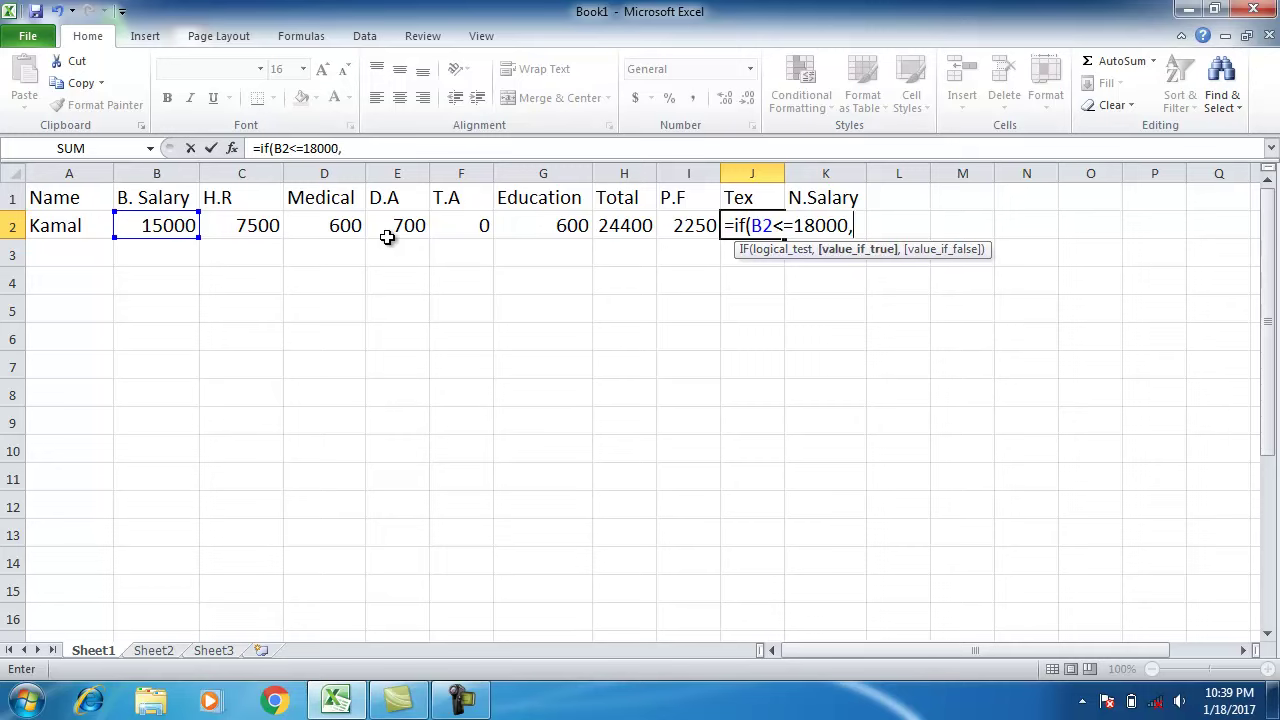
text(b2*0%,if)
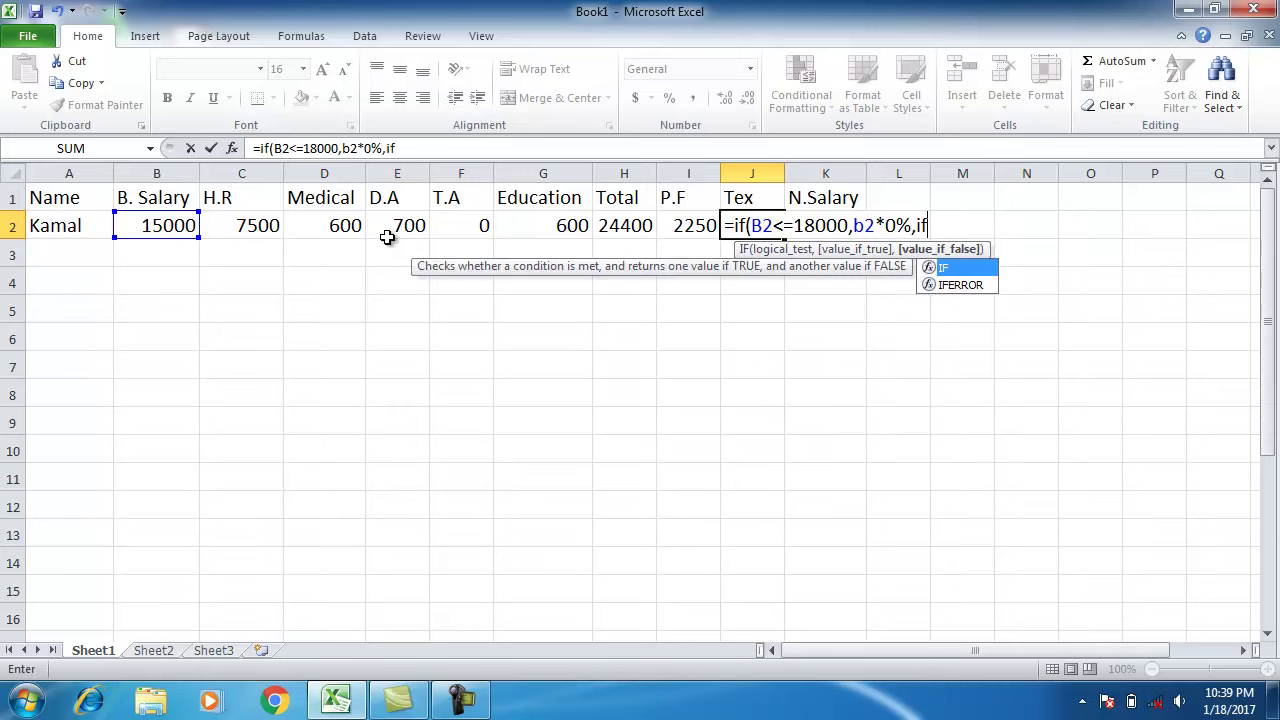
text(()
key(Left)
key(Left)
key(Left)
text(>)
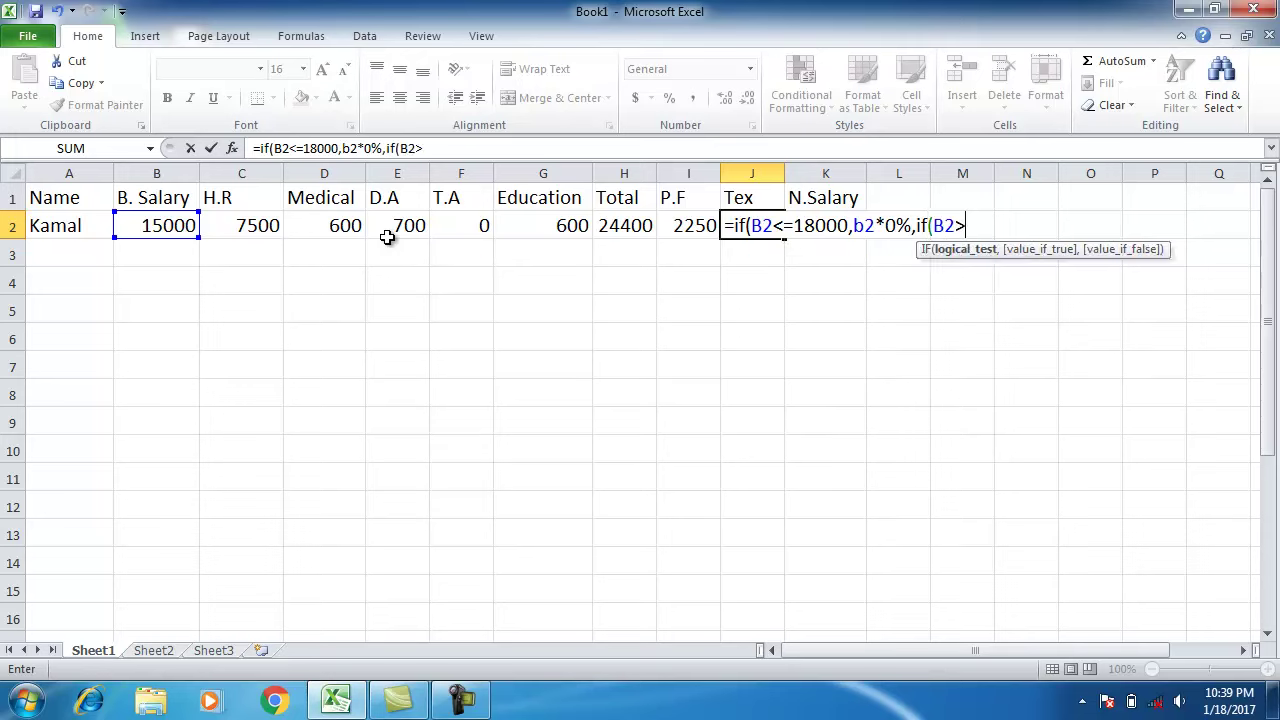
text(18000,)
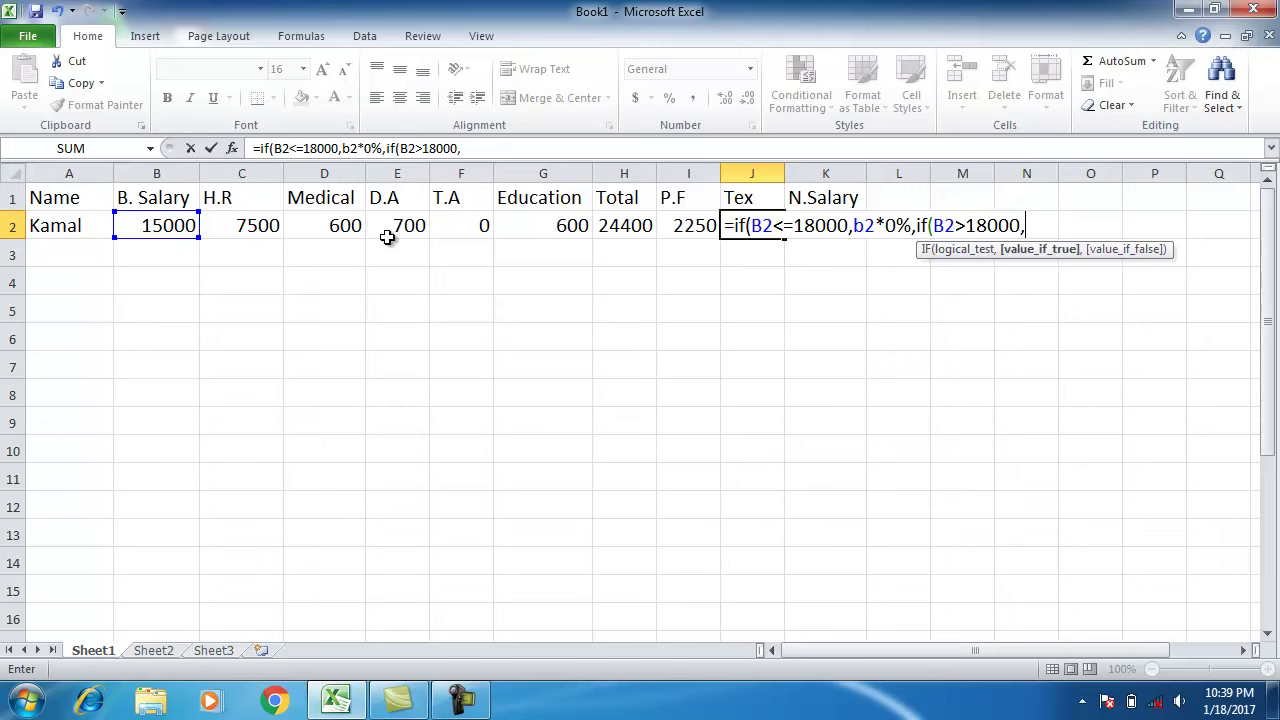
text(b2)
text(%)
key(BackSpace)
text(*6%)
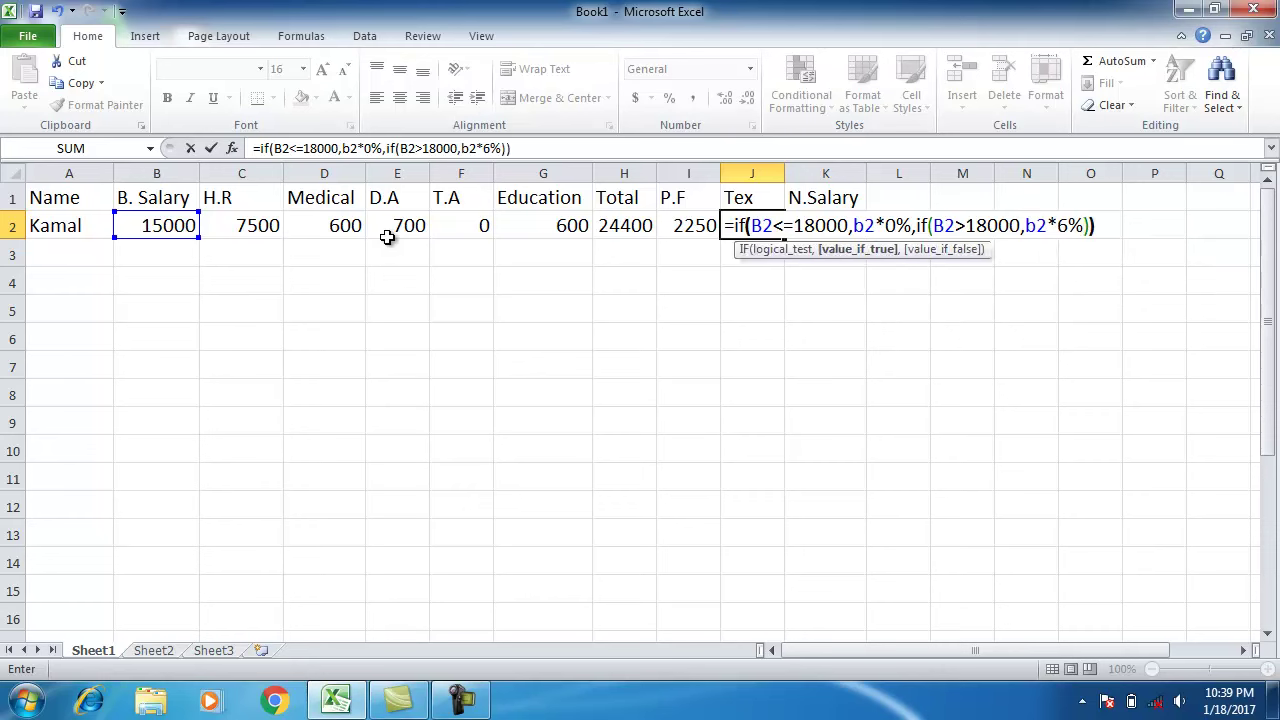
key(Return)
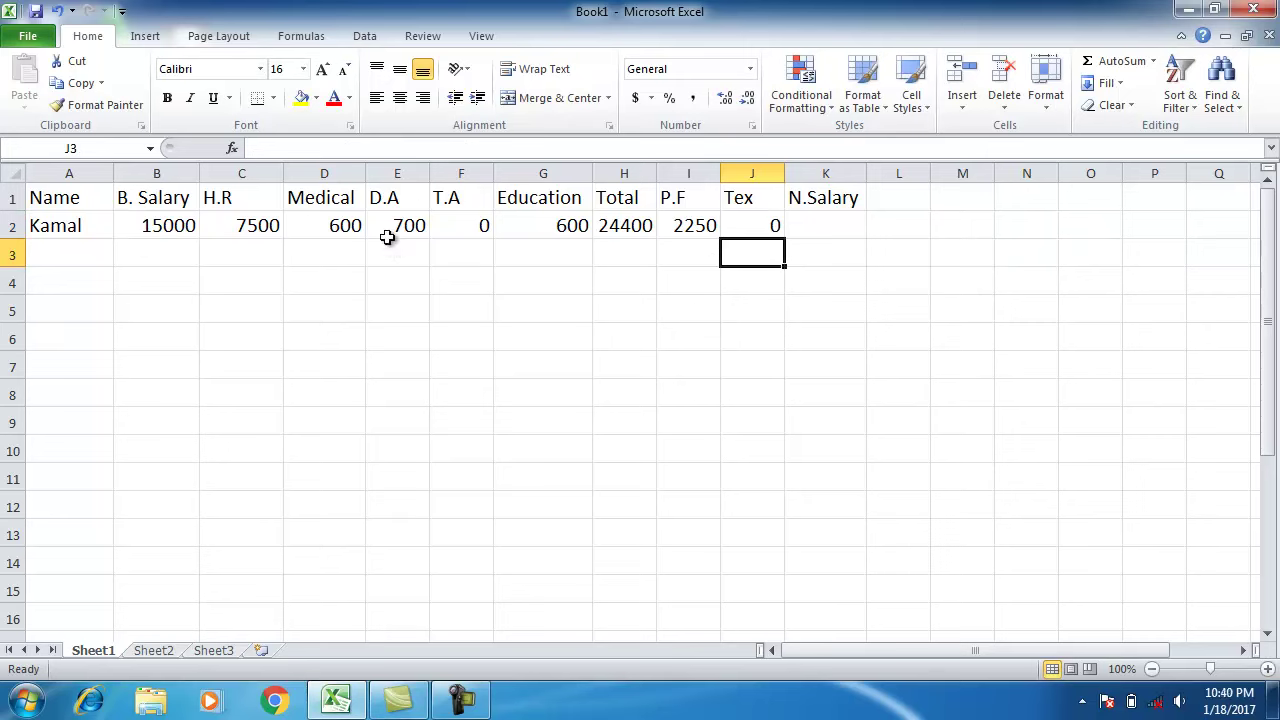
Step: Enter the net salary formula =H2-(I2+J2) in K2, giving 22150
key(Up)
key(Right)
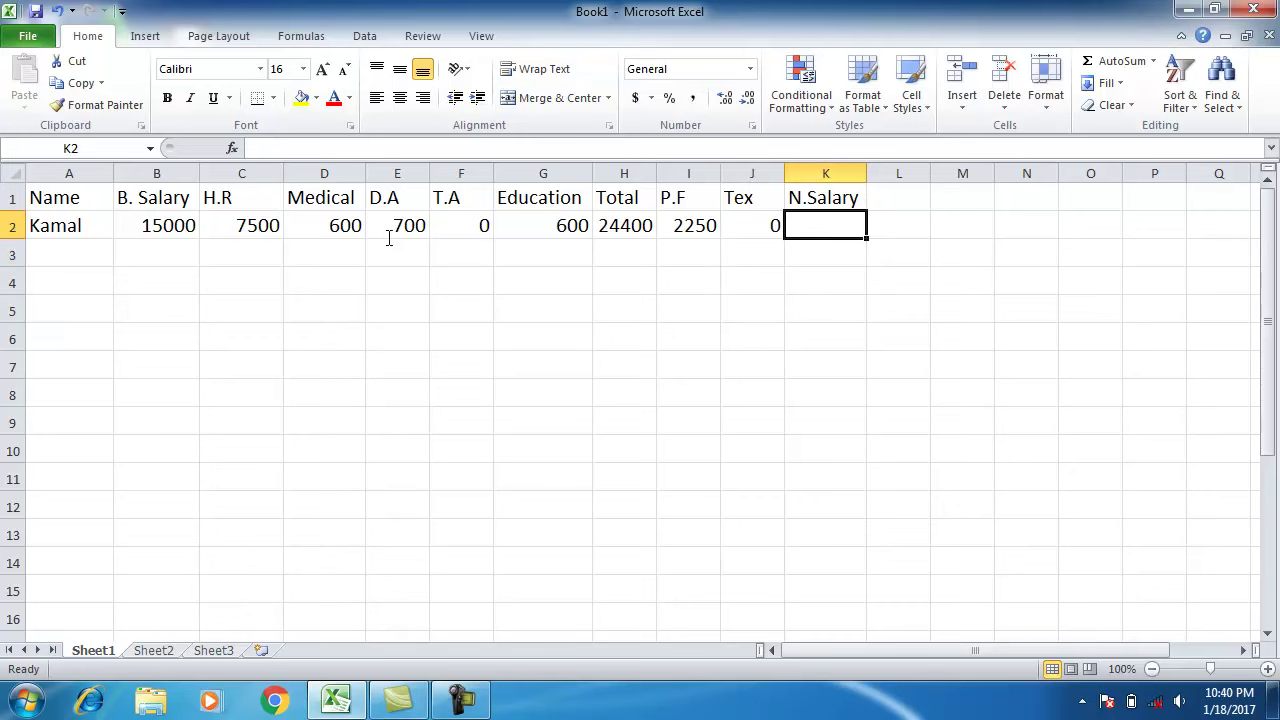
text(=)
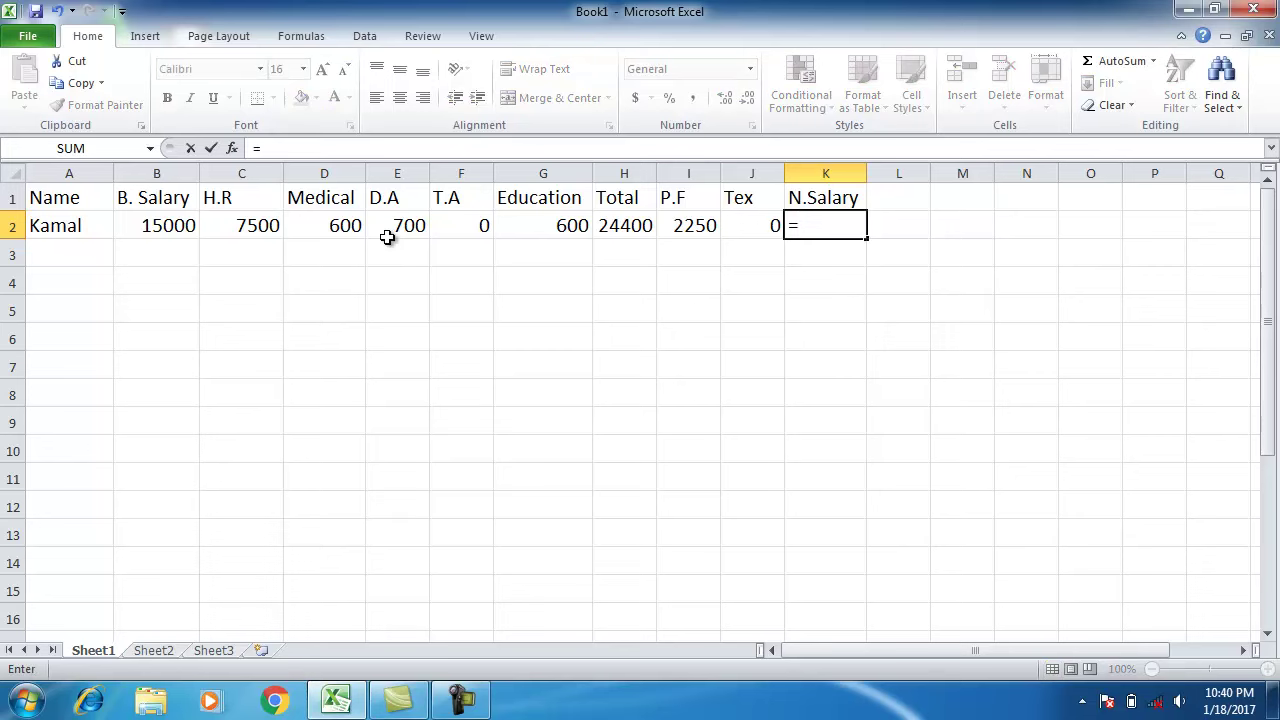
key(Left)
key(Left)
key(Left)
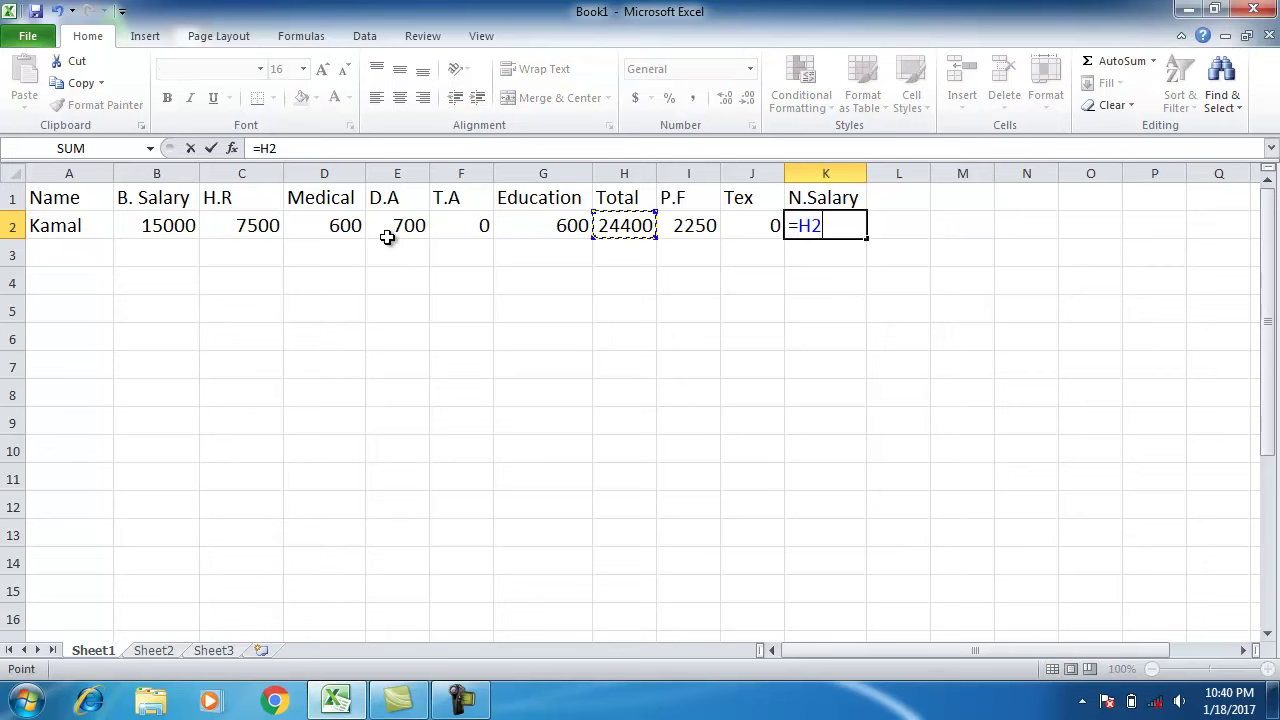
text(-)
text(()
key(Left)
key(Left)
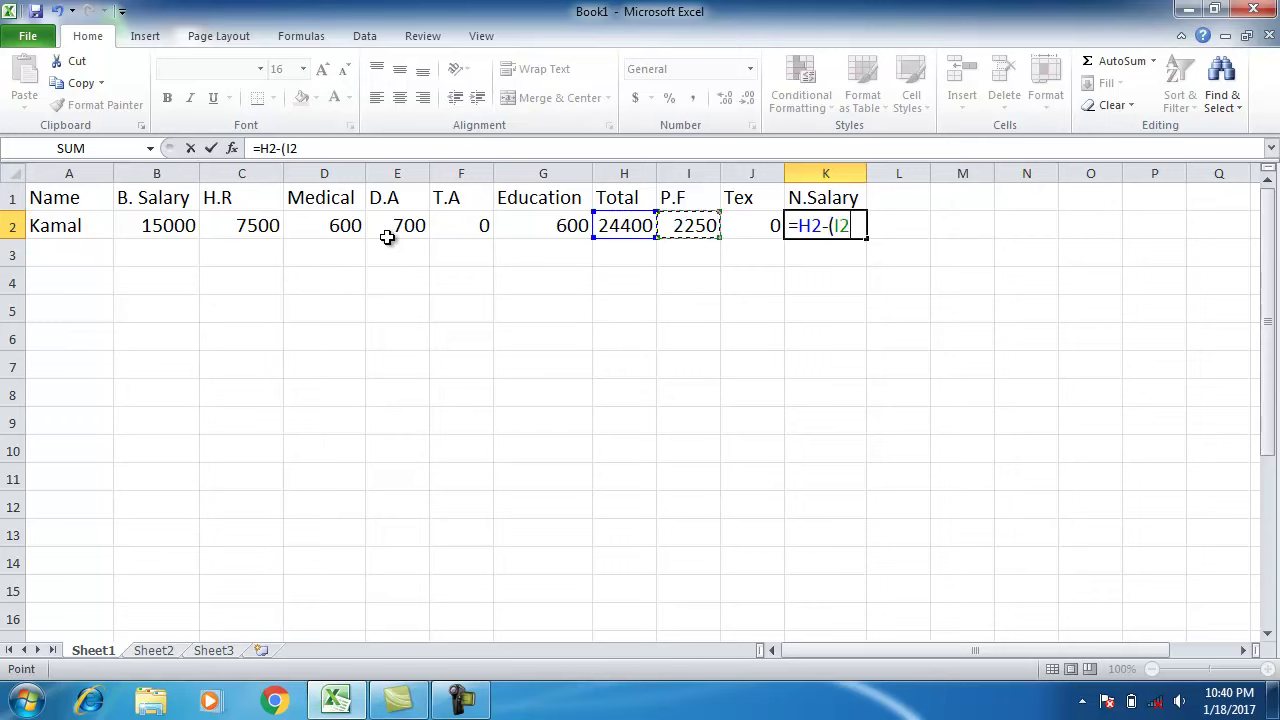
text(+)
key(Left)
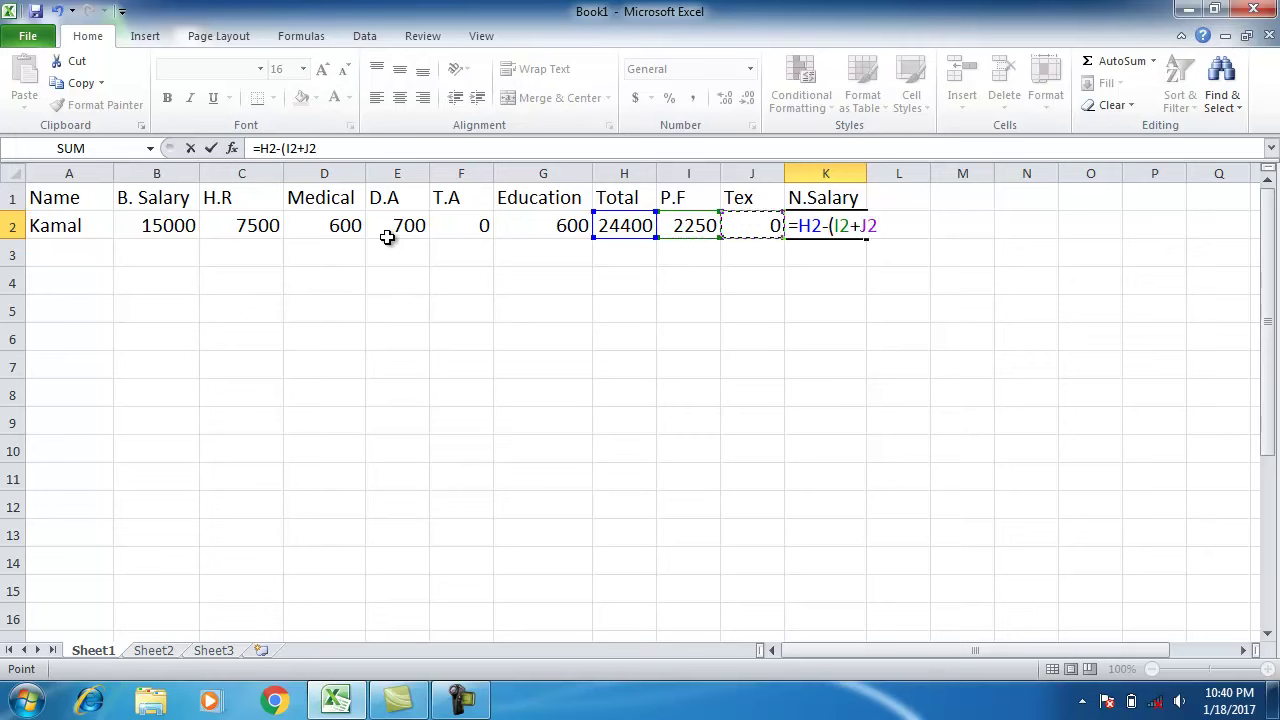
text())
key(Return)
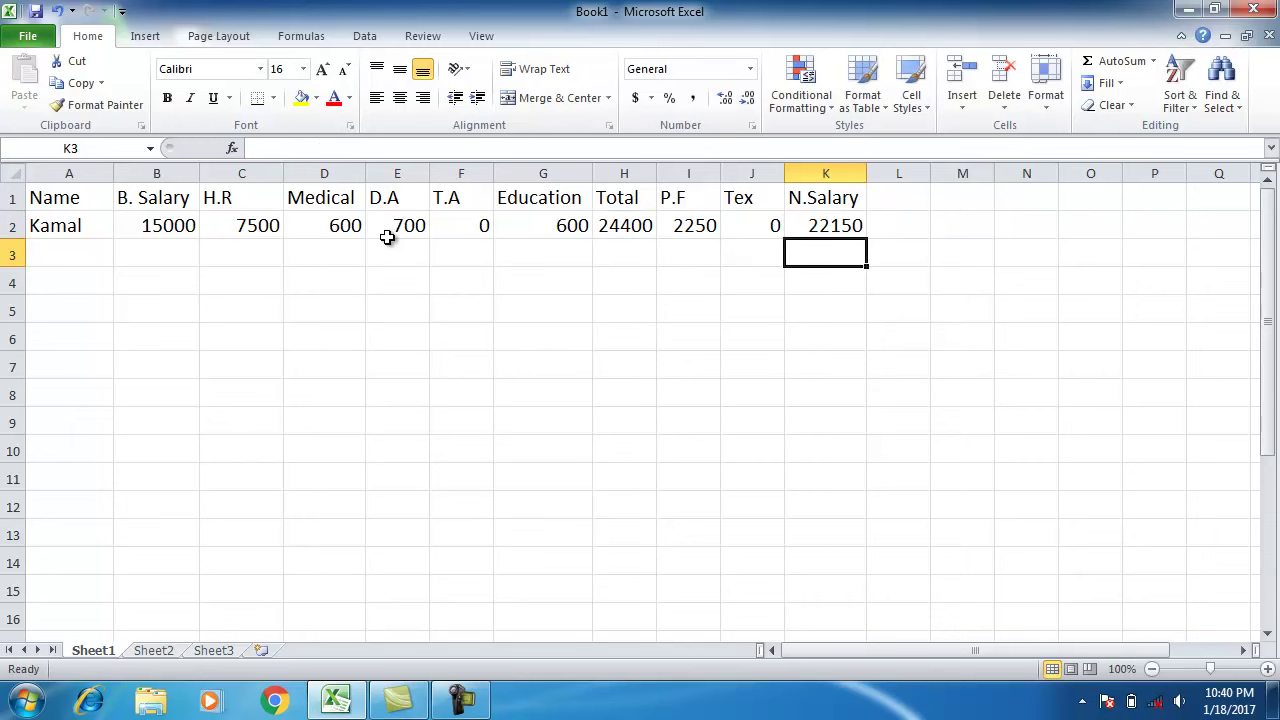
click(461, 365)
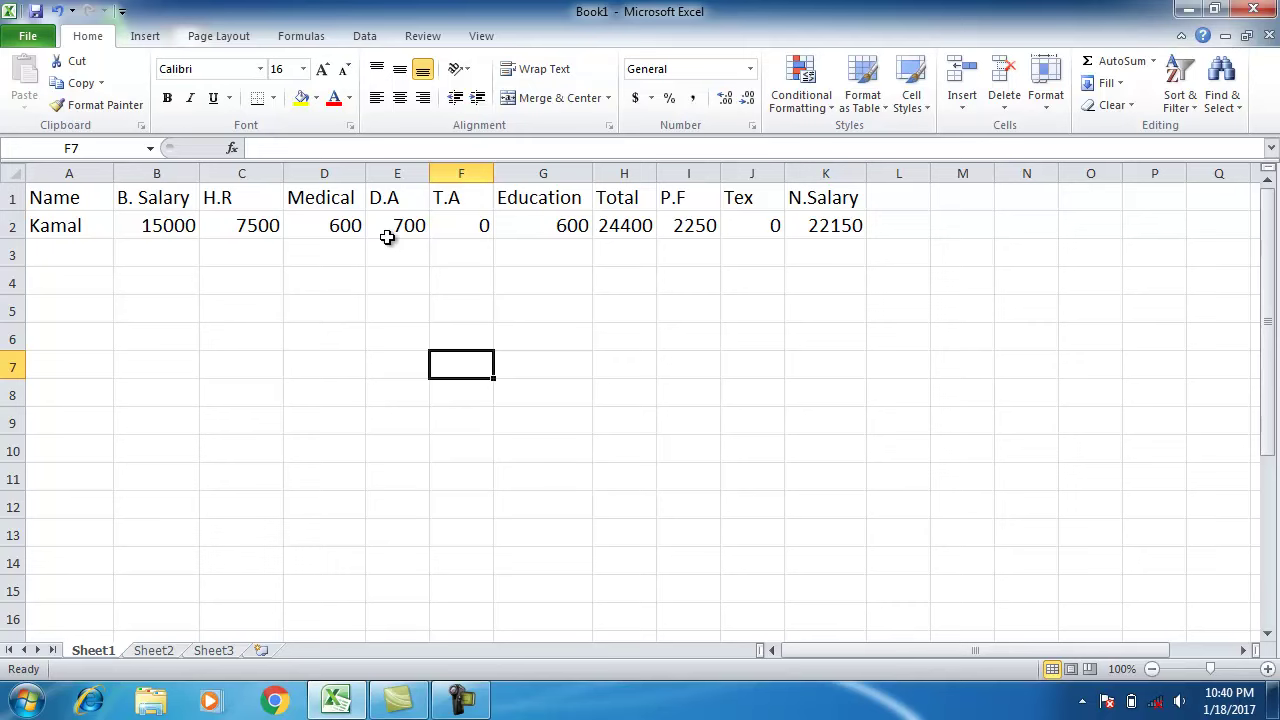
Step: Fill the row 2 formulas down with the fill handle, then delete the filled rows again
drag(241, 225, 825, 225)
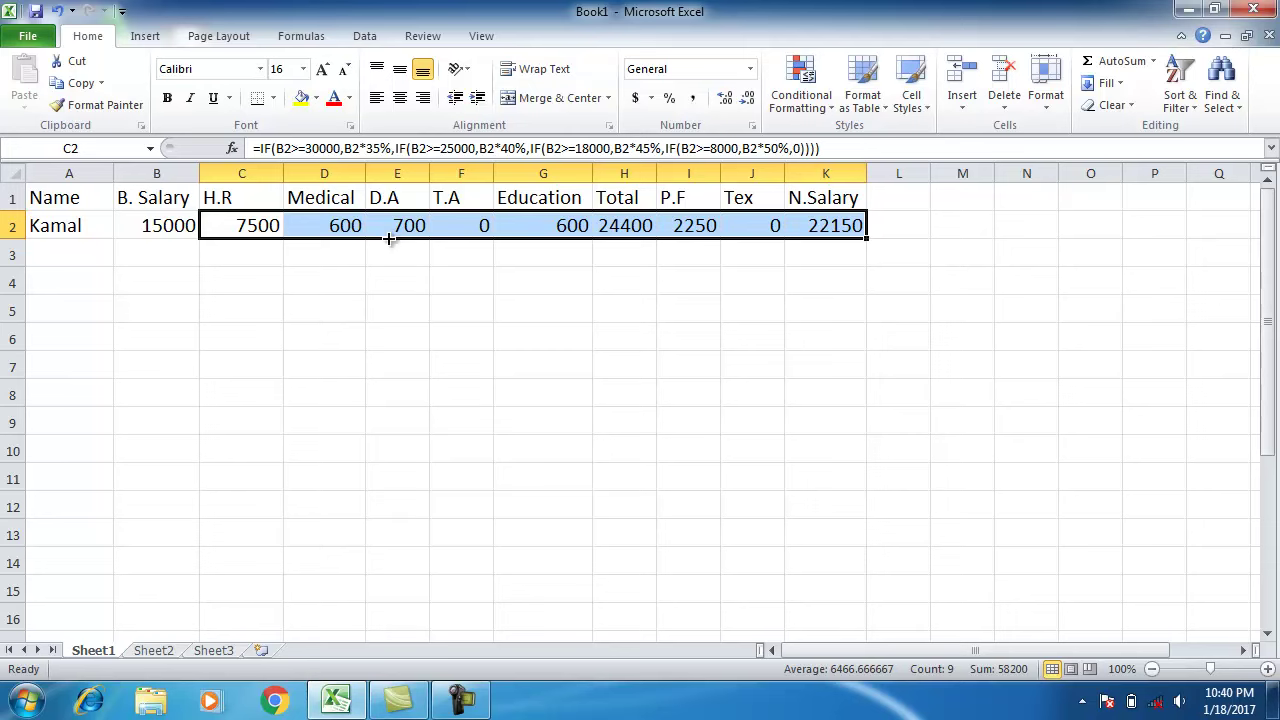
drag(866, 239, 866, 458)
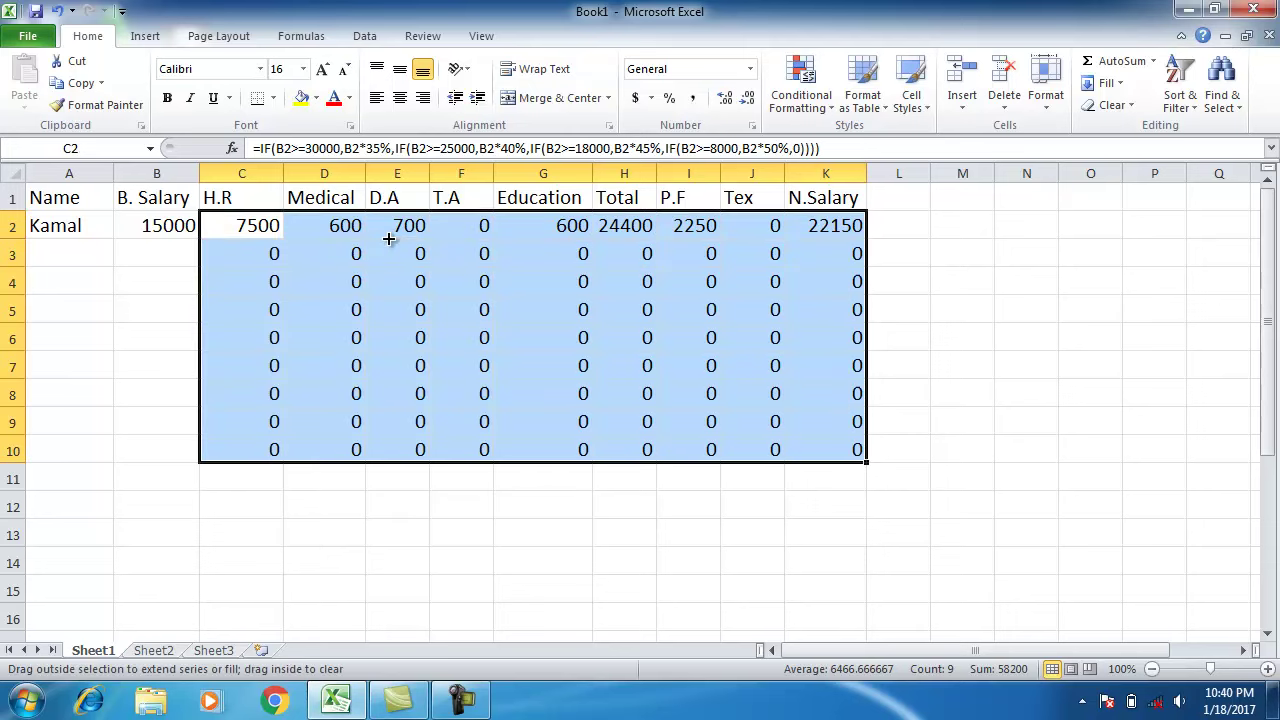
click(397, 337)
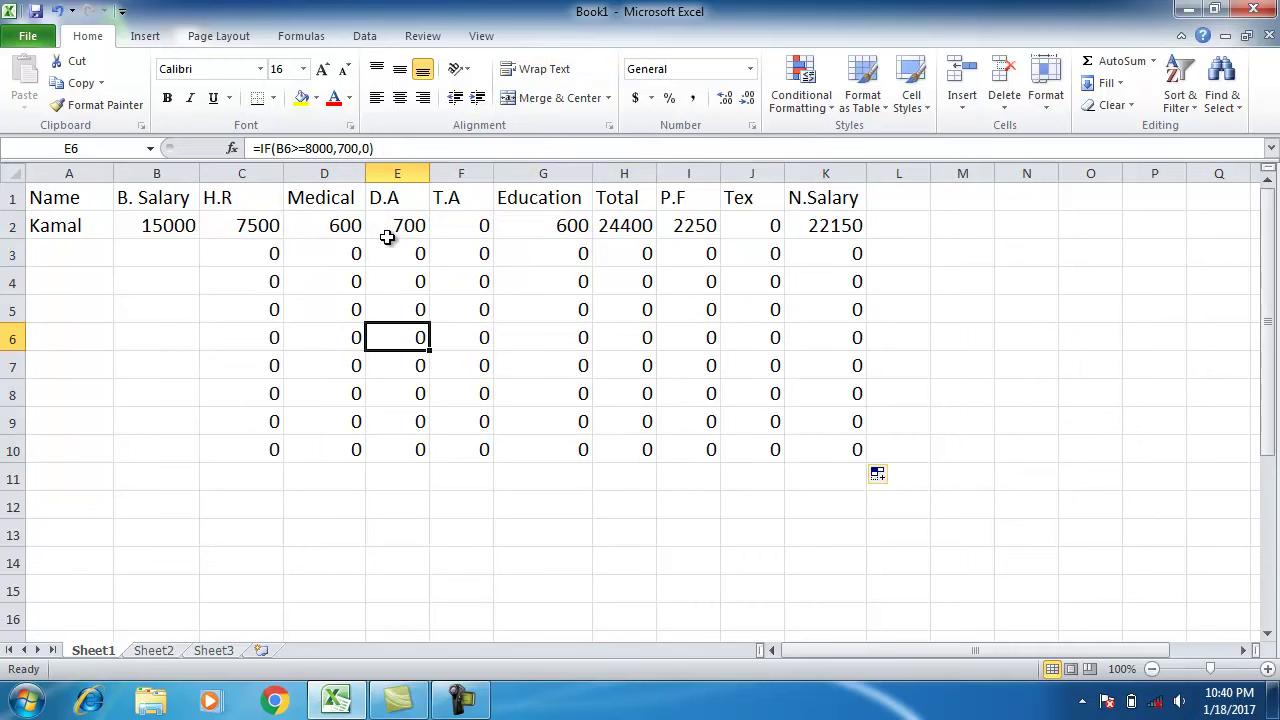
drag(241, 253, 898, 478)
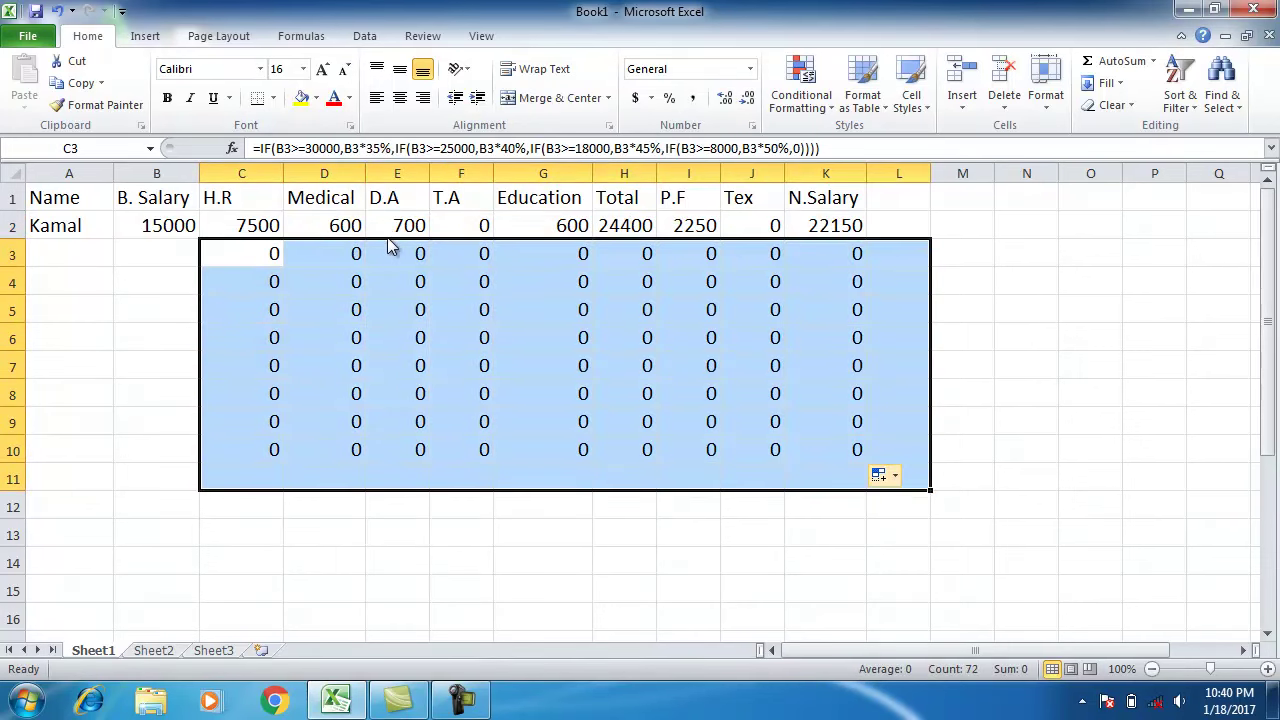
key(Delete)
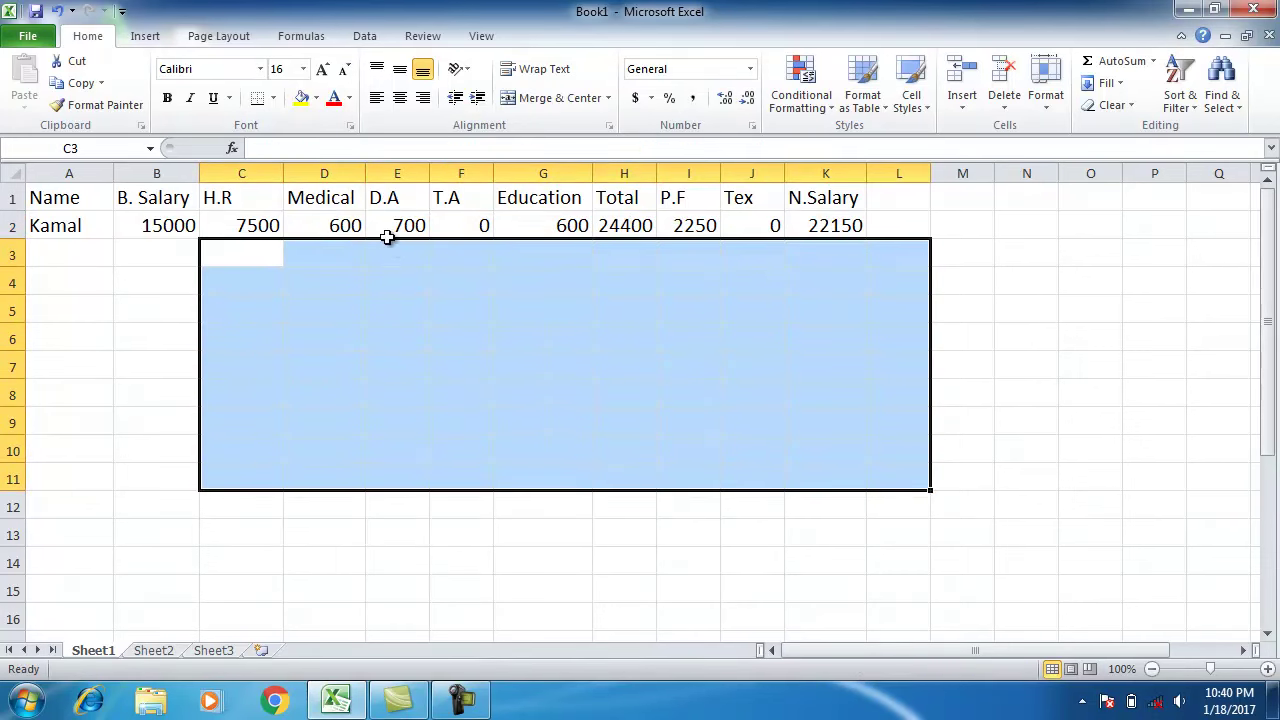
click(962, 253)
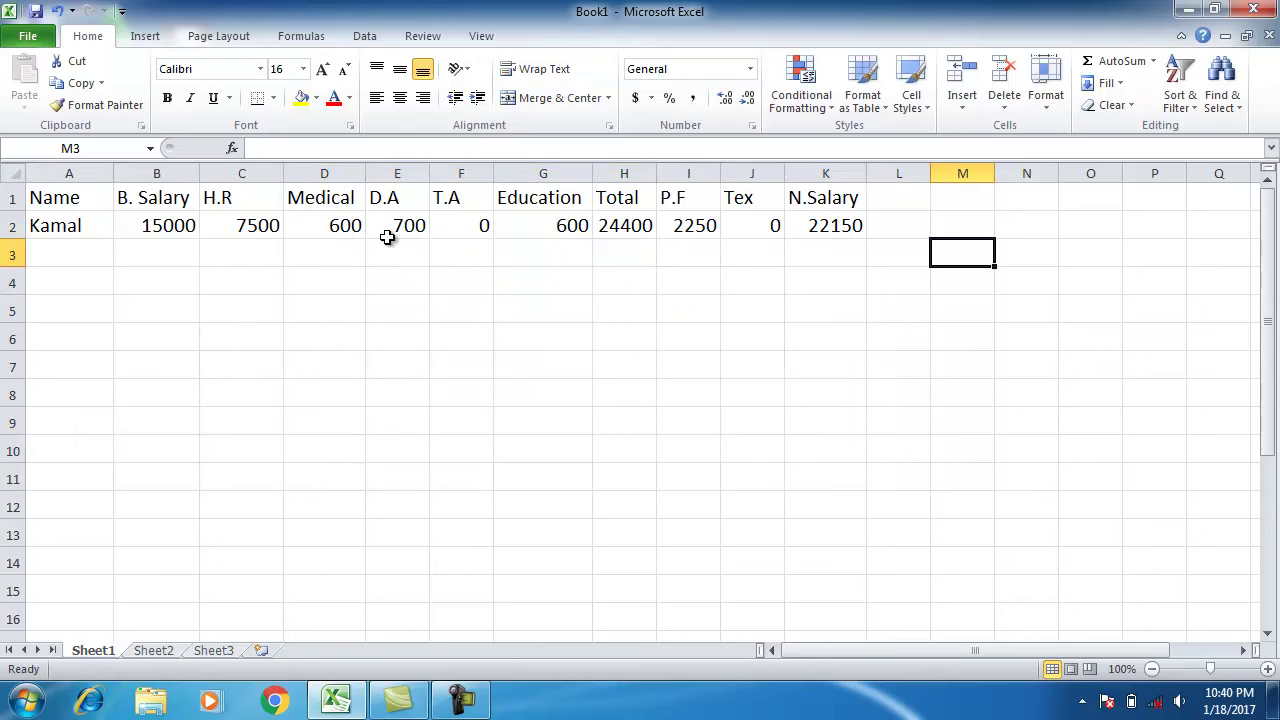
Step: Copy the C2:K2 formulas and paste them down through row 16
drag(241, 225, 825, 225)
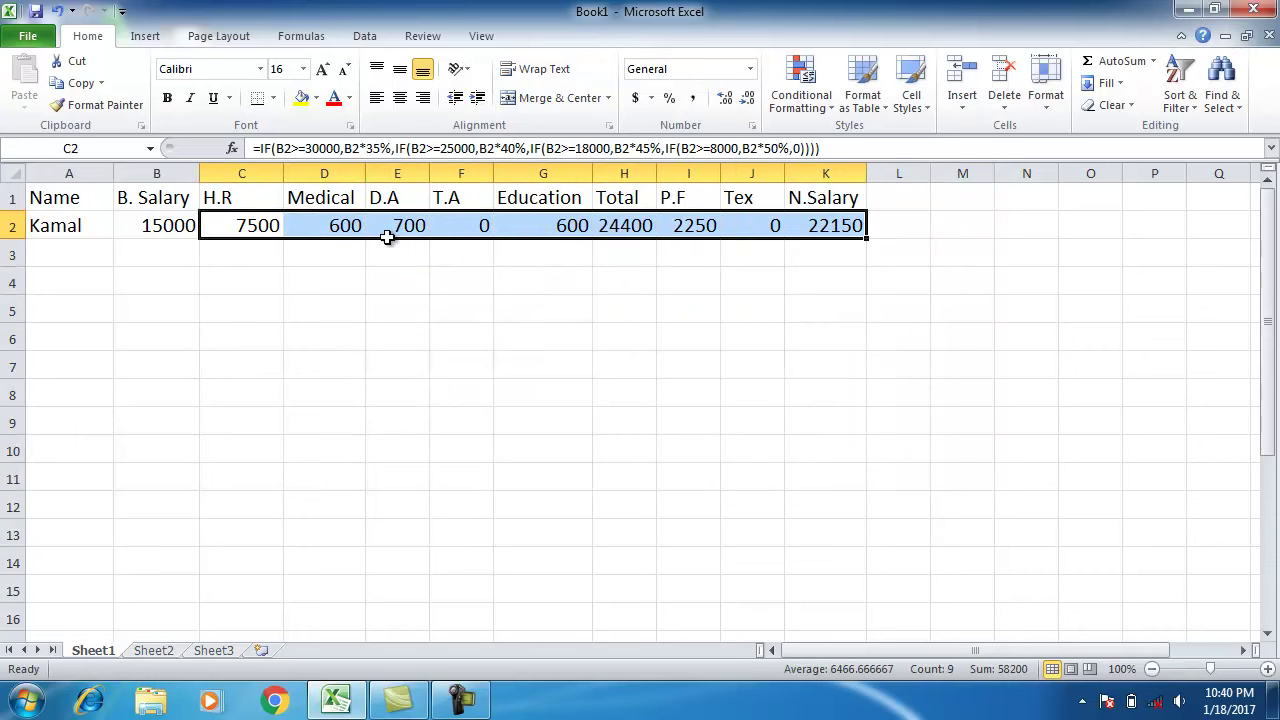
key(ctrl+c)
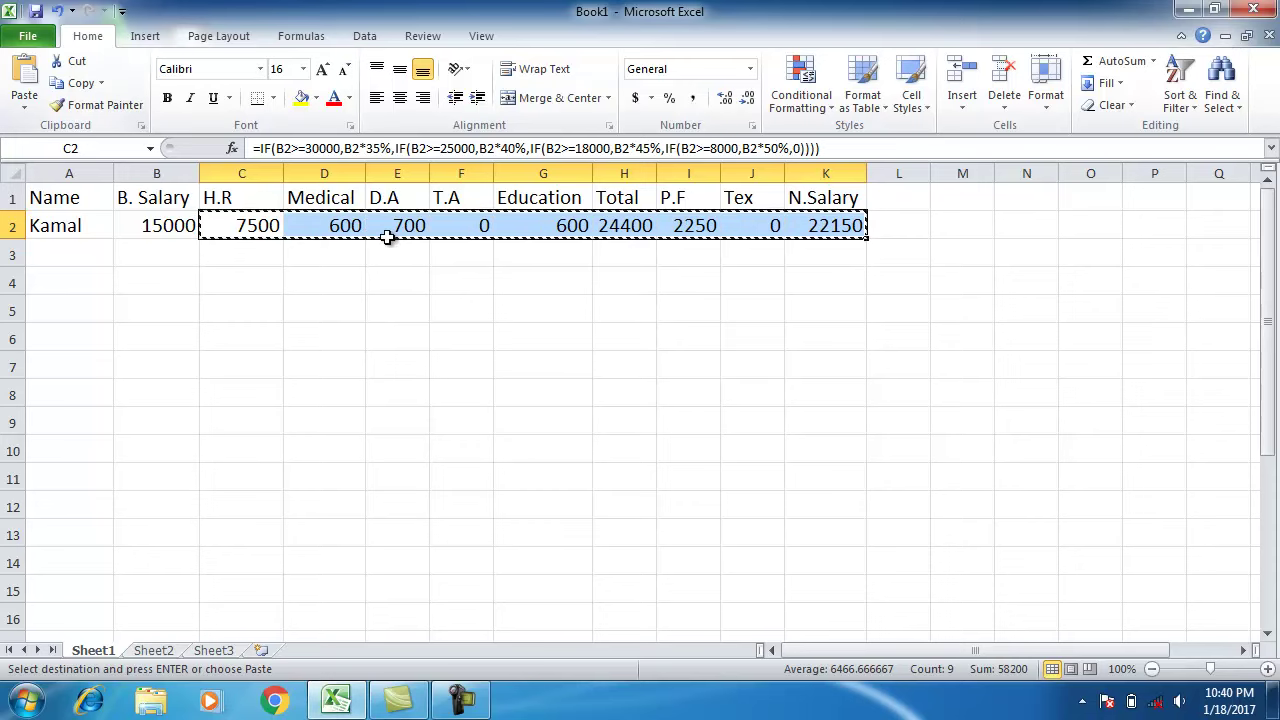
drag(387, 237, 387, 619)
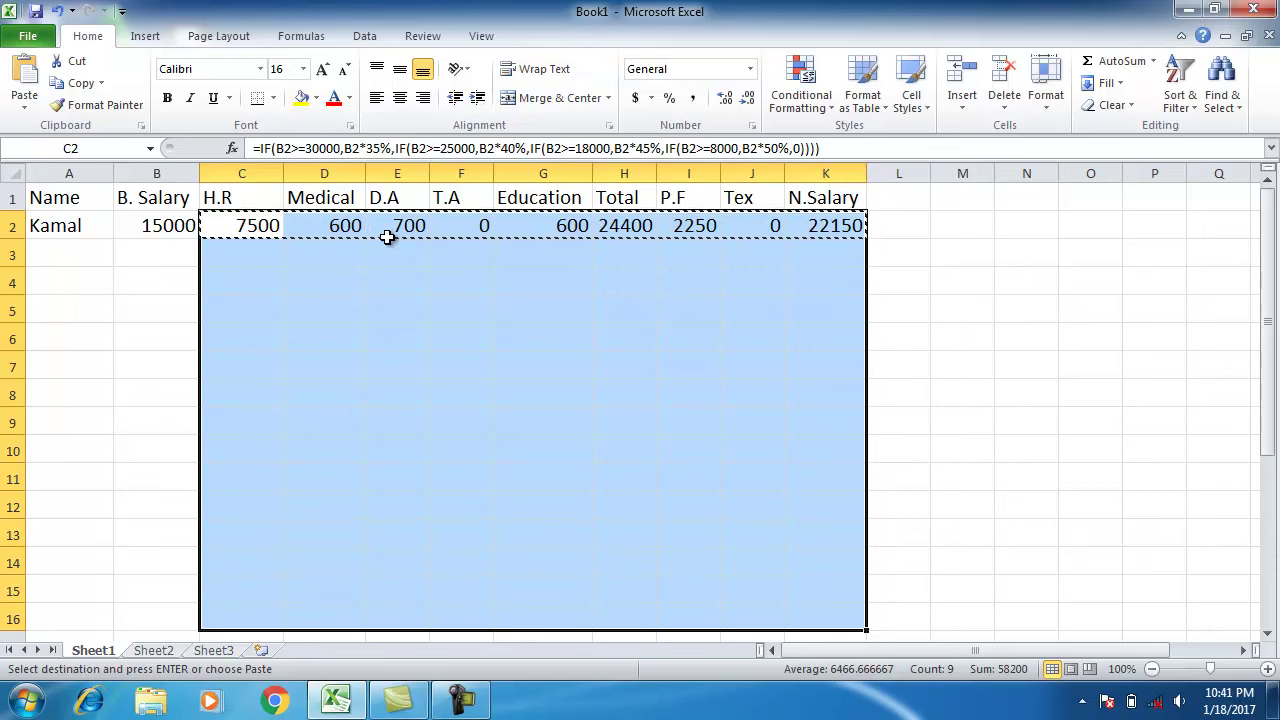
key(ctrl+v)
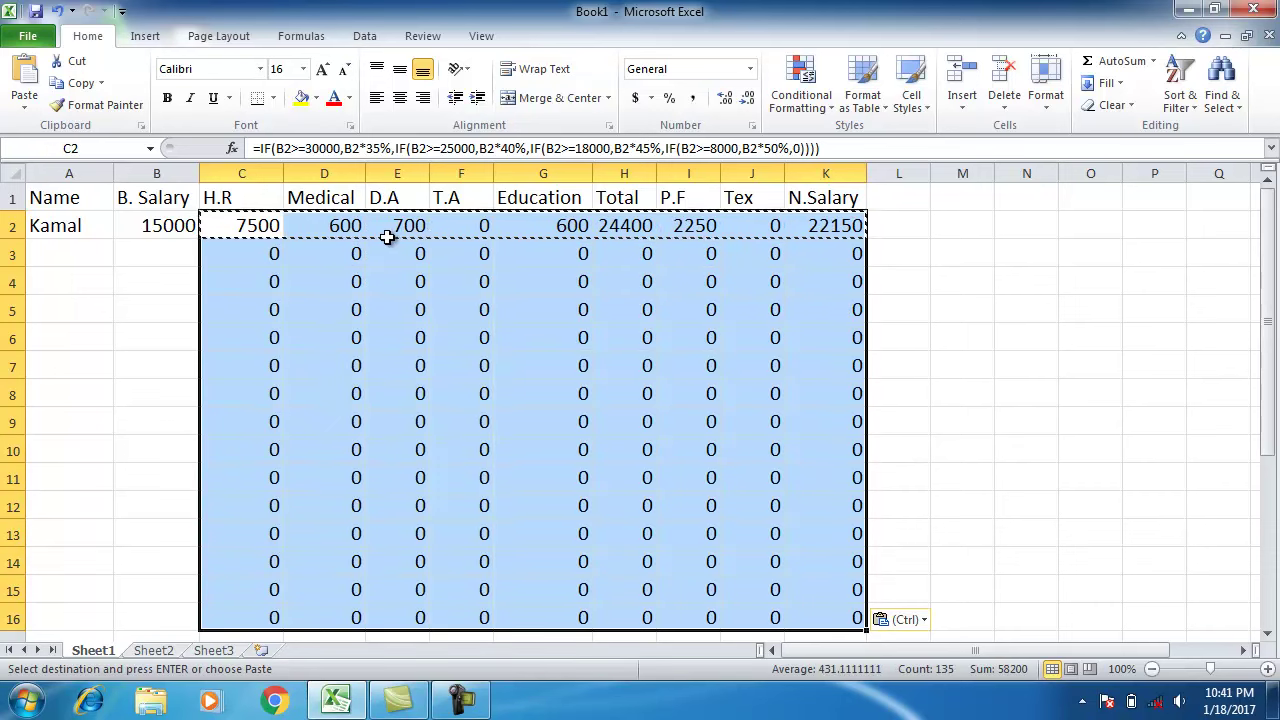
click(1026, 309)
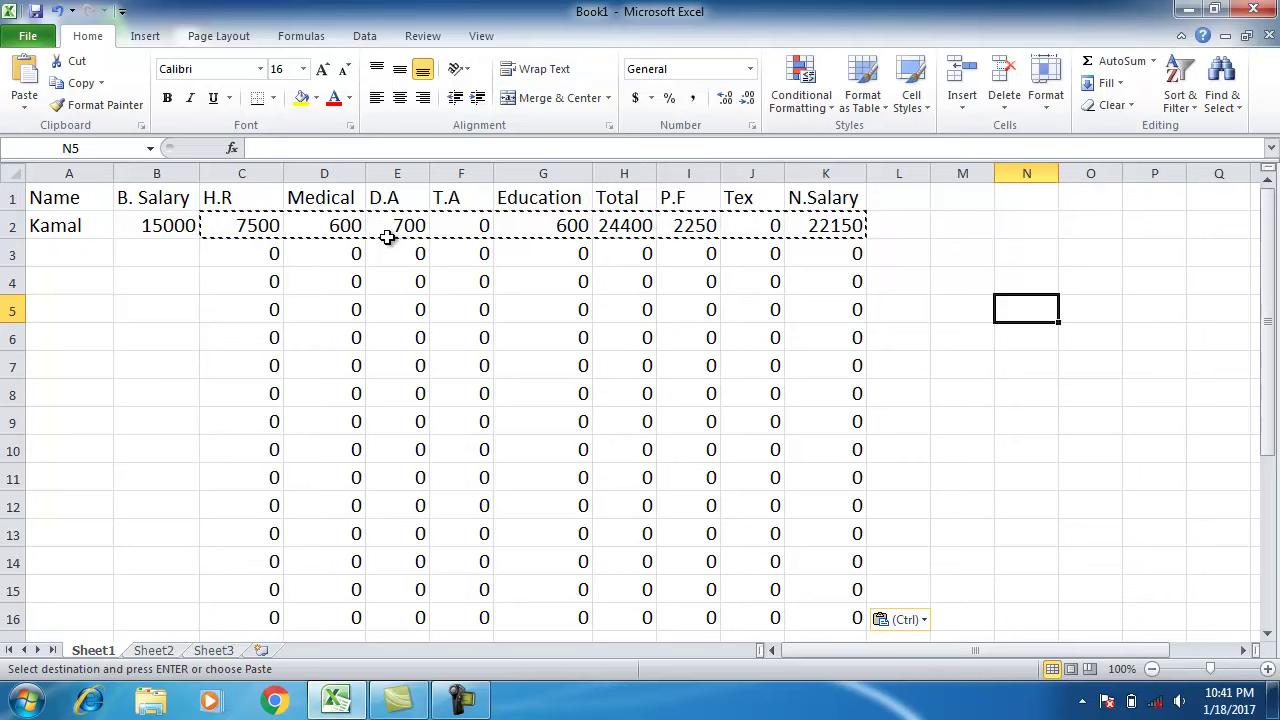
Step: Enter the second employee's name in A3
key(Escape)
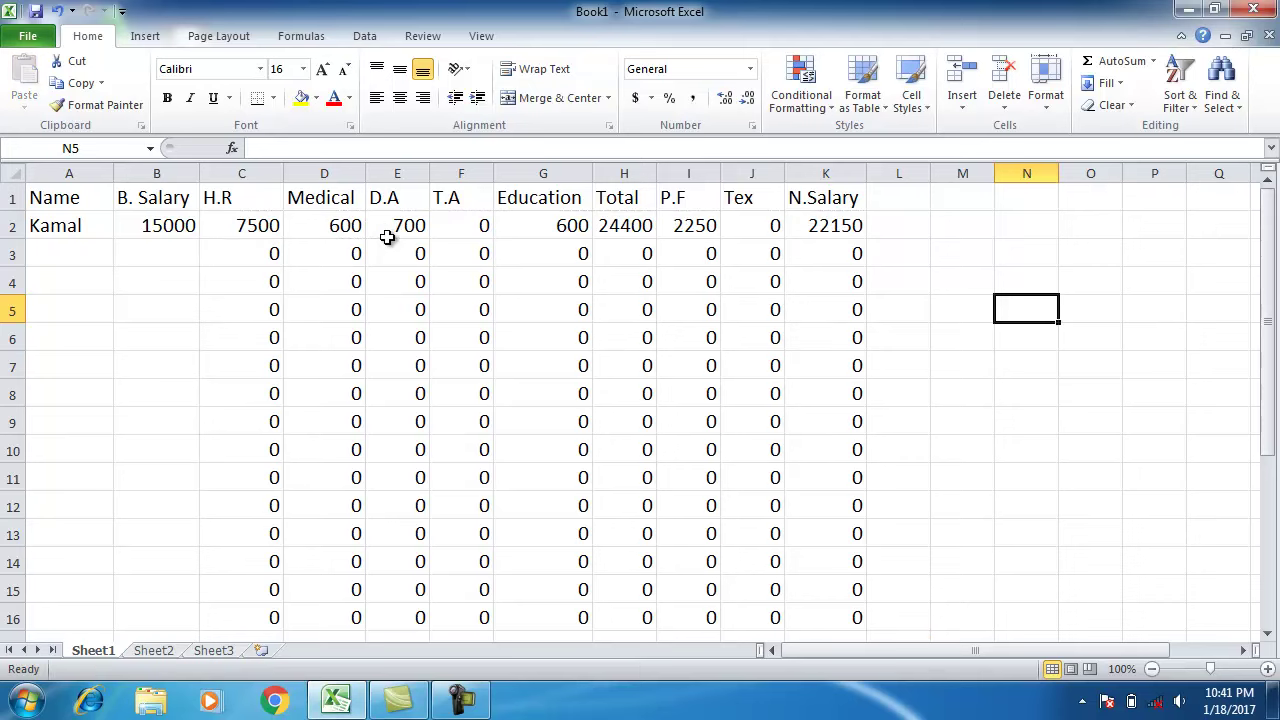
key(Up)
key(Up)
key(Left)
key(Home)
text(Rahim)
key(ctrl+Return)
Step: Enter a basic salary of 35000 in B3, giving Total 51500 and N.Salary 44150
key(Down)
key(Down)
key(Right)
key(Right)
key(Up)
key(Up)
key(Left)
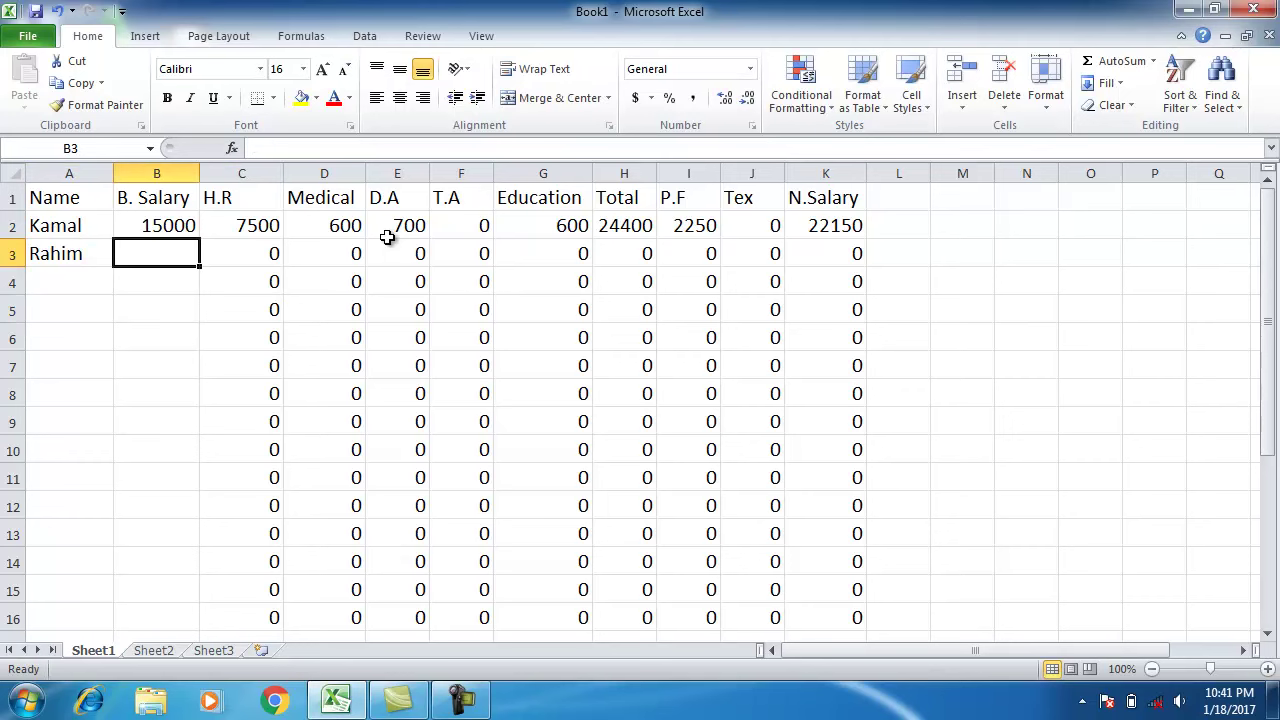
text(350000)
key(BackSpace)
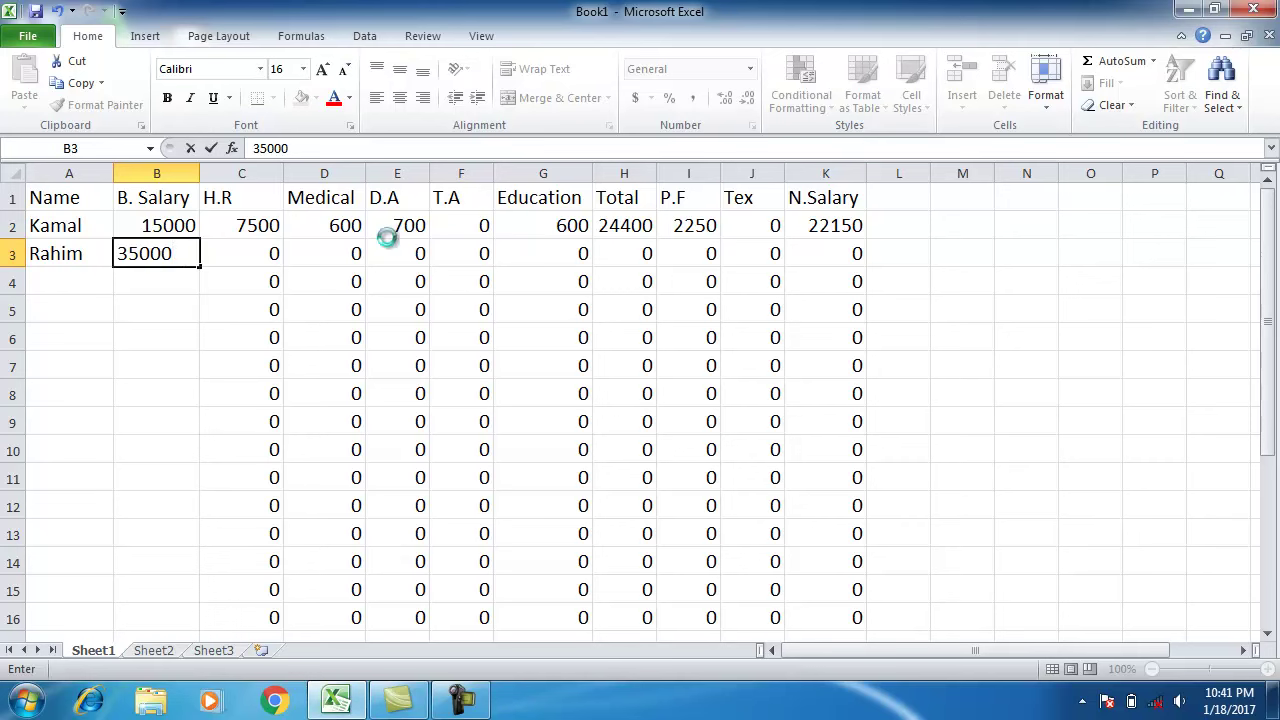
key(Return)
key(Return)
key(Return)
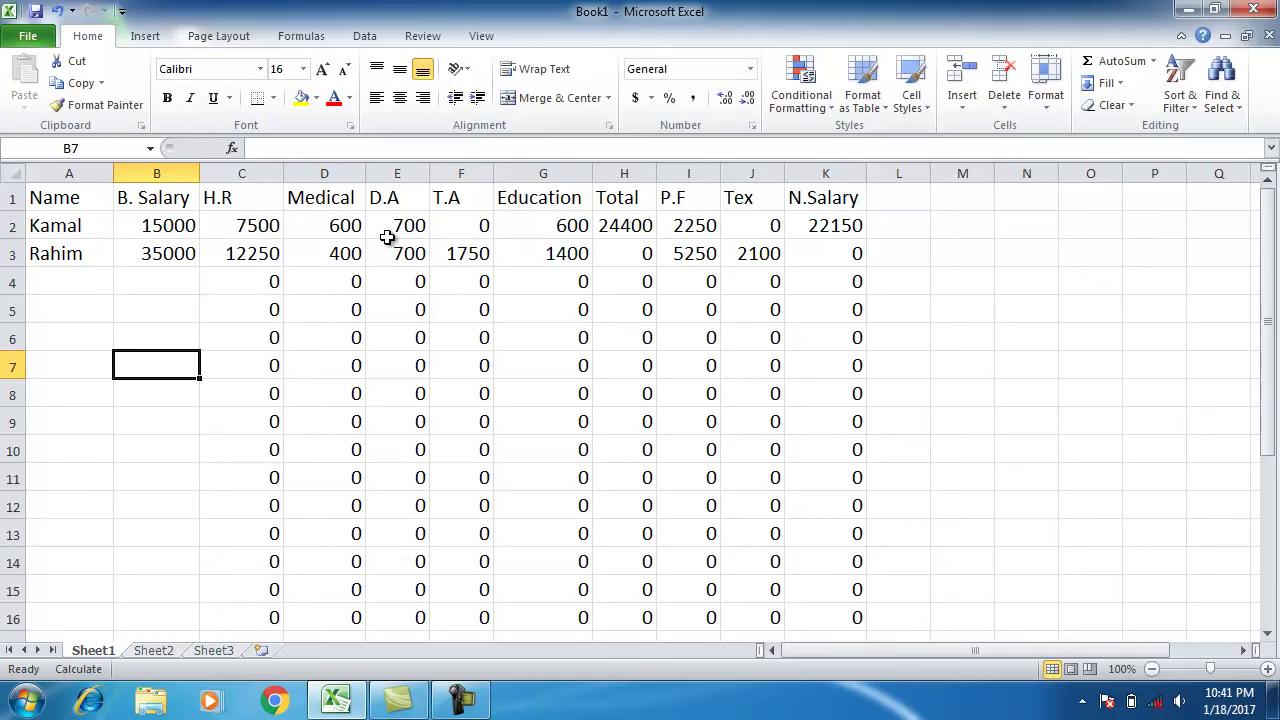
key(Up)
key(Up)
key(Up)
key(F9)
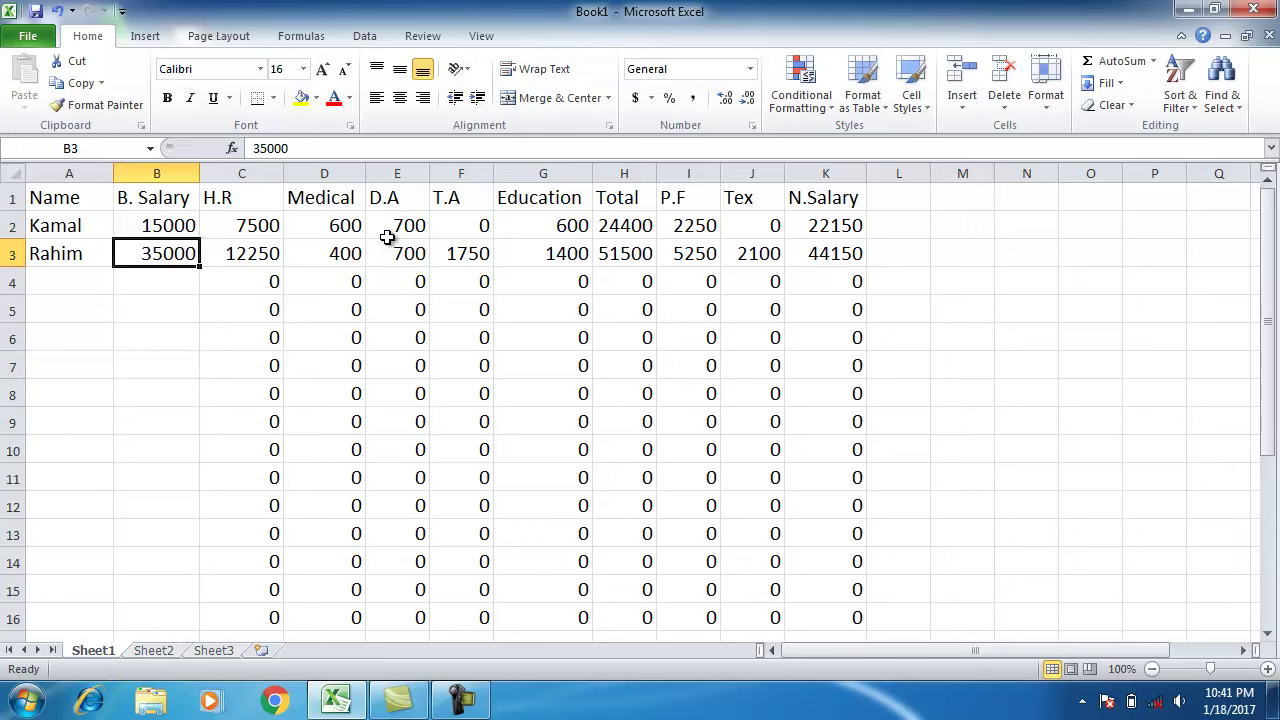
click(1026, 309)
key(Left)
click(69, 281)
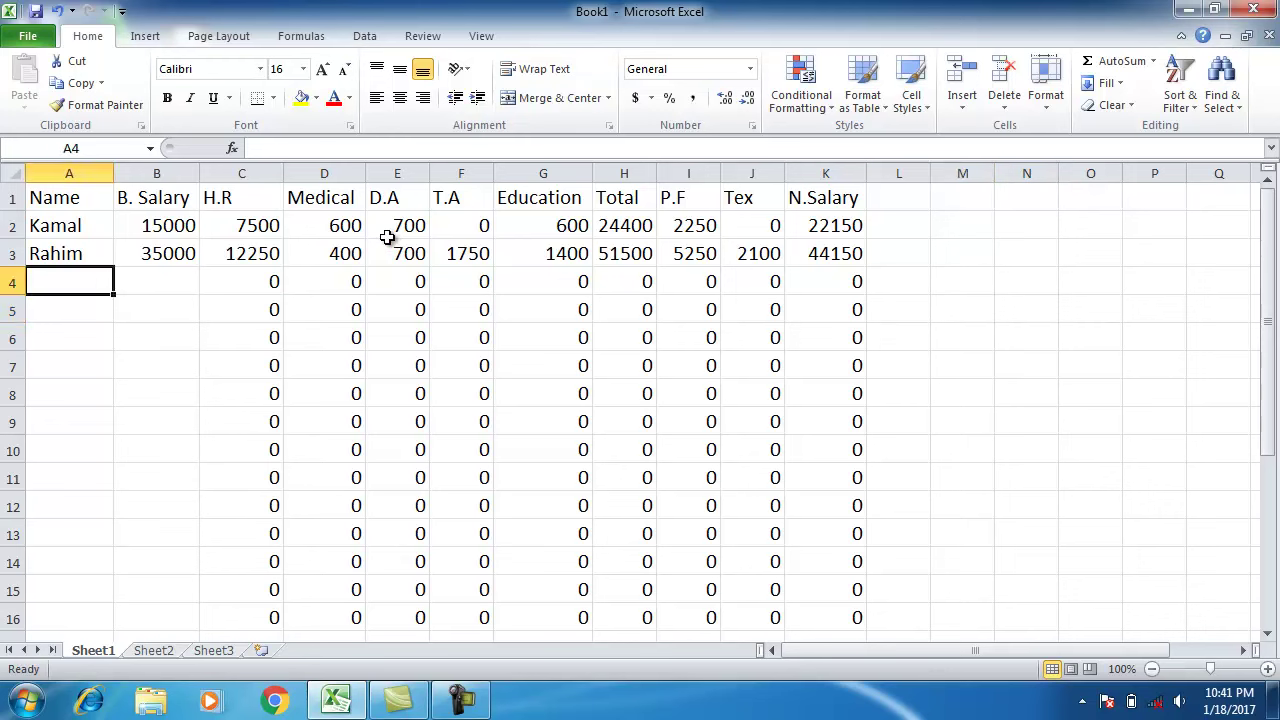
Step: Add a third entry 'A' in A4 with basic salary 13500 in B4
text(A)
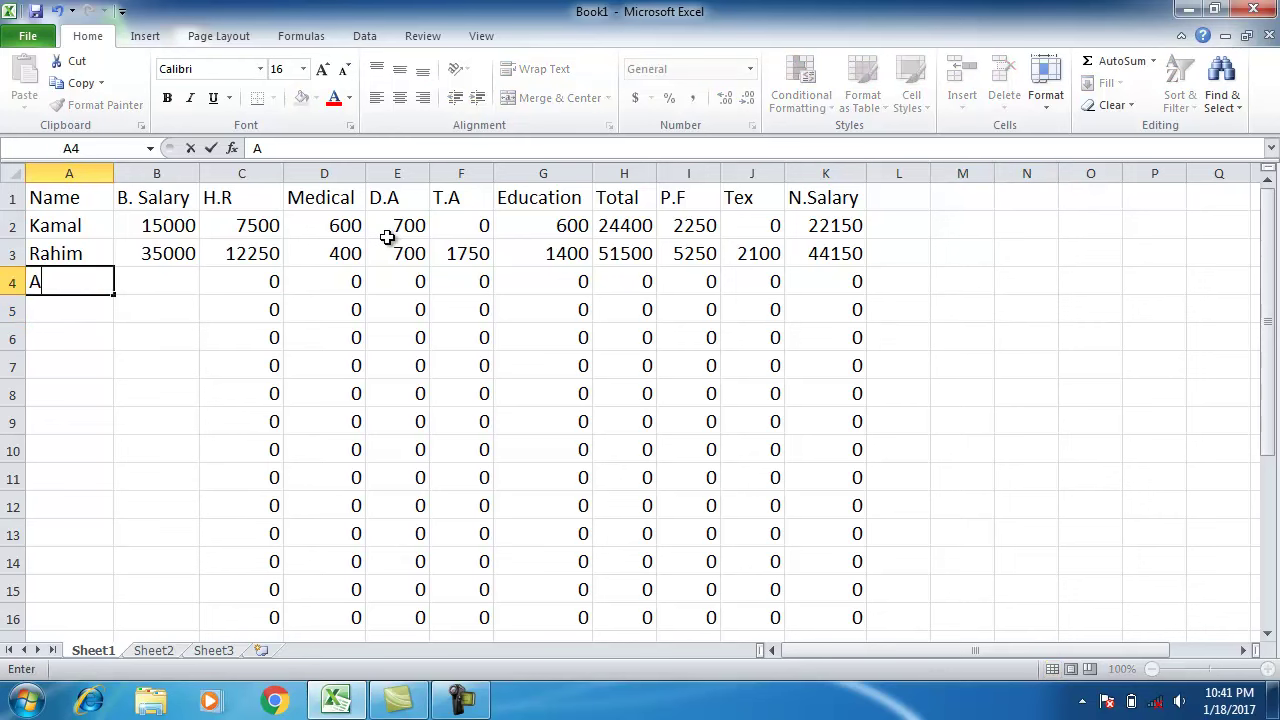
key(Tab)
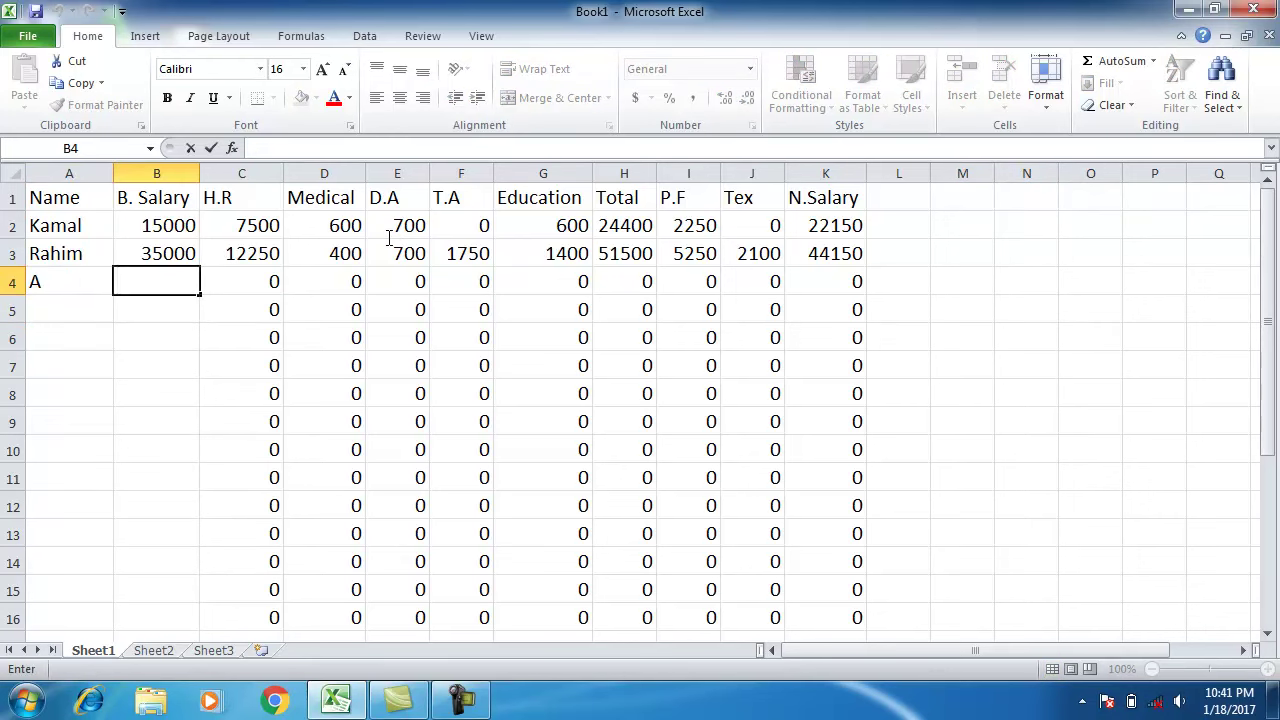
text(13500)
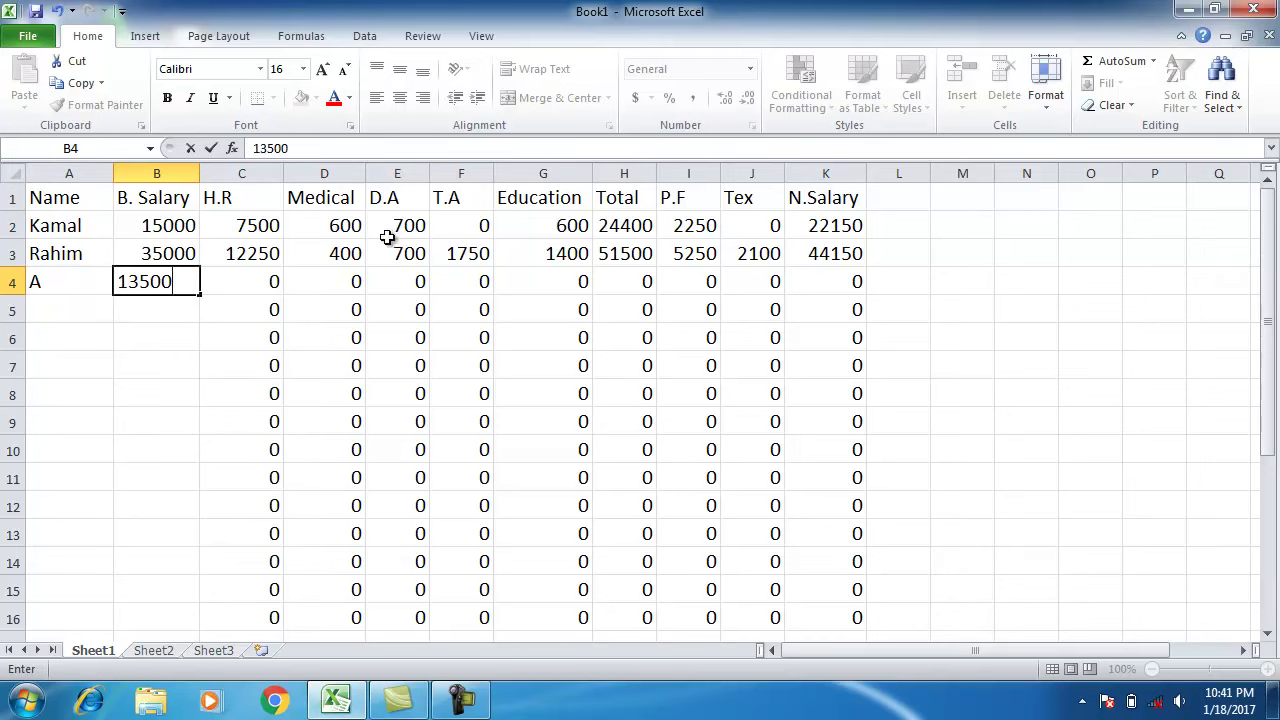
click(1026, 337)
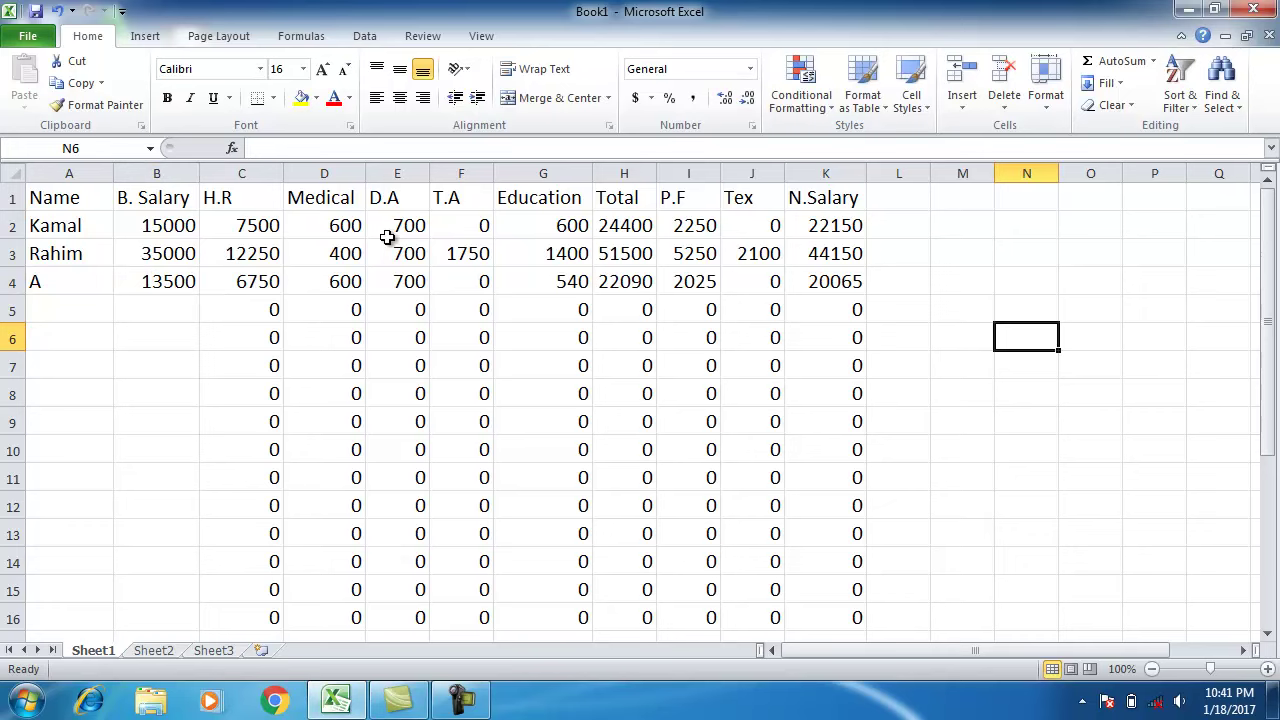